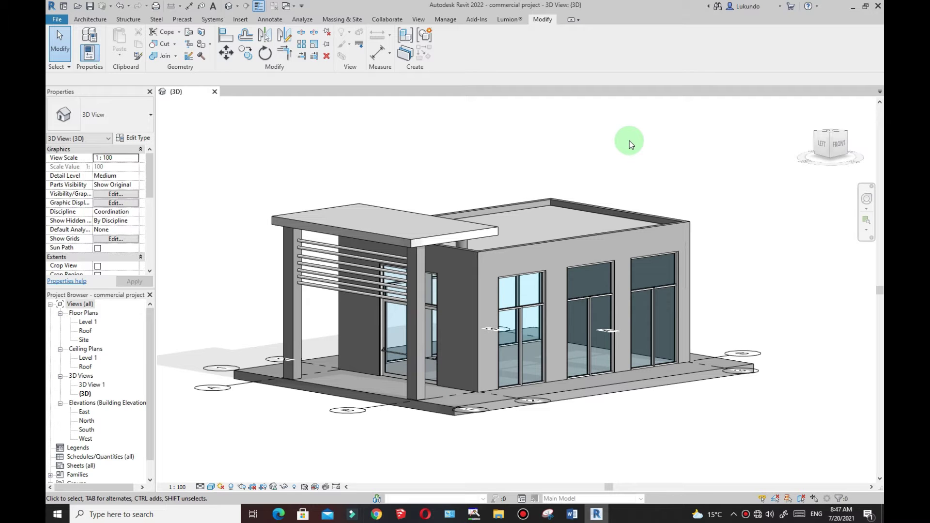
Step: Orbit around the finished commercial building model to examine its canopy, facade windows and roof parapet
scroll(510, 139, down, 1)
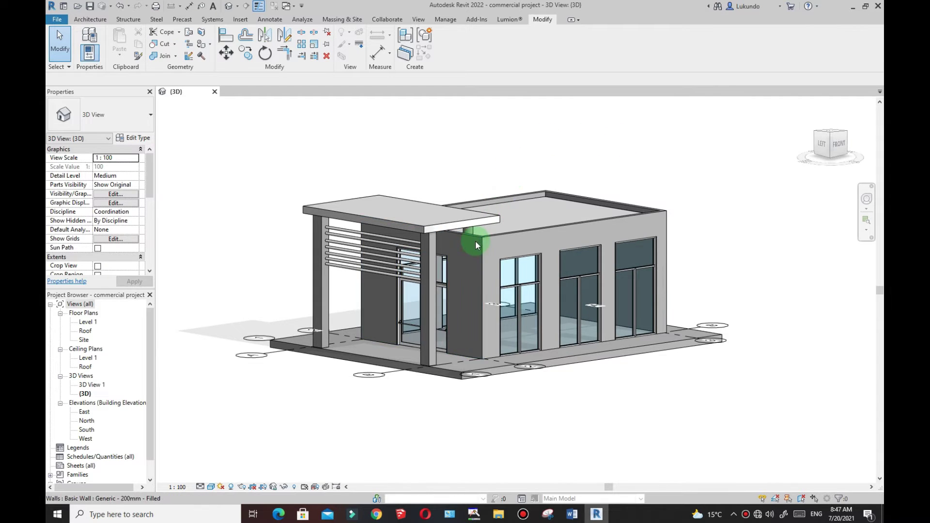
shift+middle_drag(476, 245, 457, 207)
shift+middle_drag(716, 214, 781, 225)
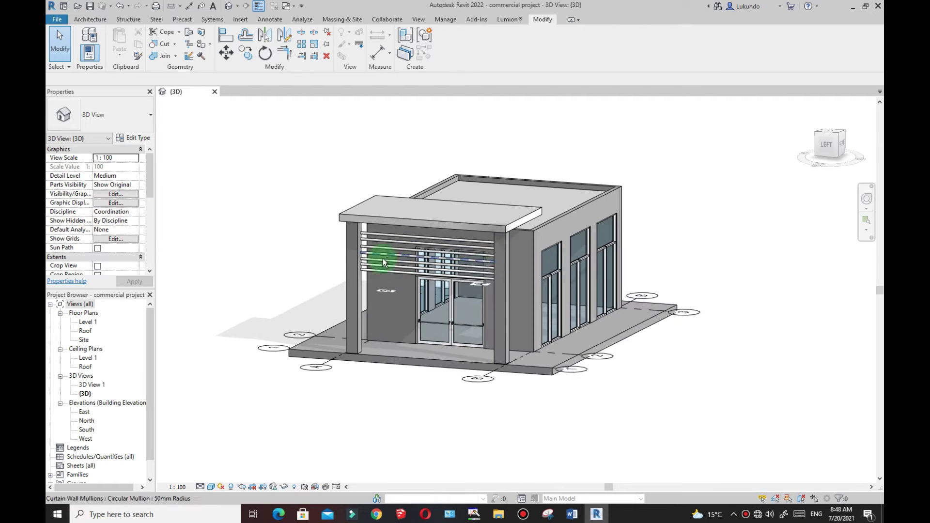
shift+middle_drag(293, 243, 716, 251)
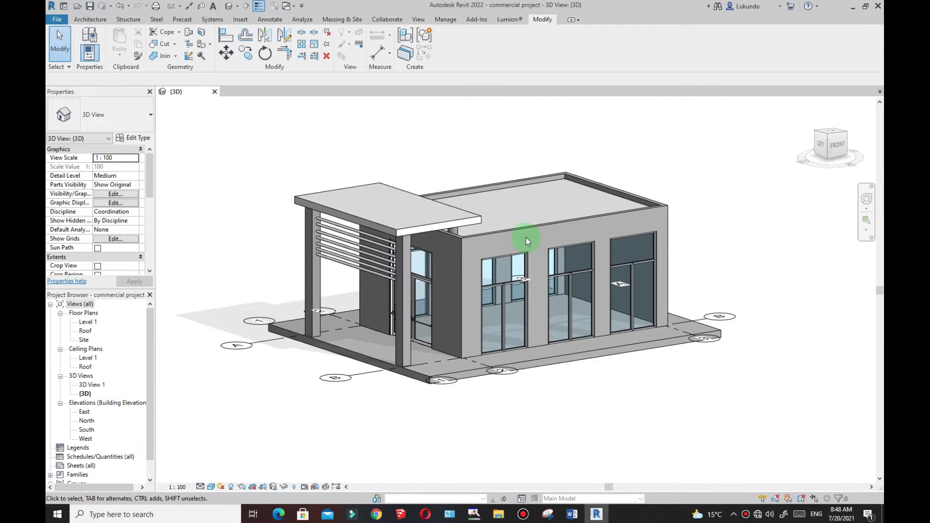
scroll(503, 196, up, 2)
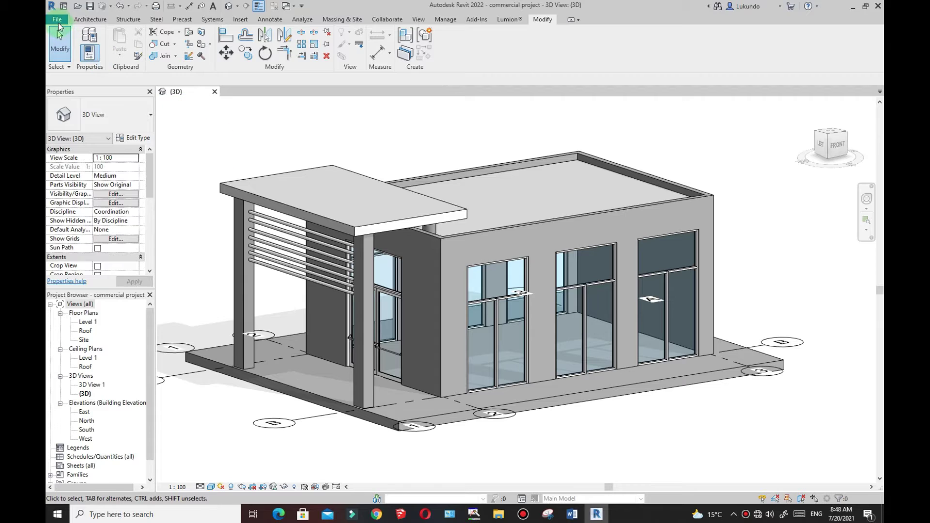
Step: Create a new project from the Metric-Architectural Template
click(56, 21)
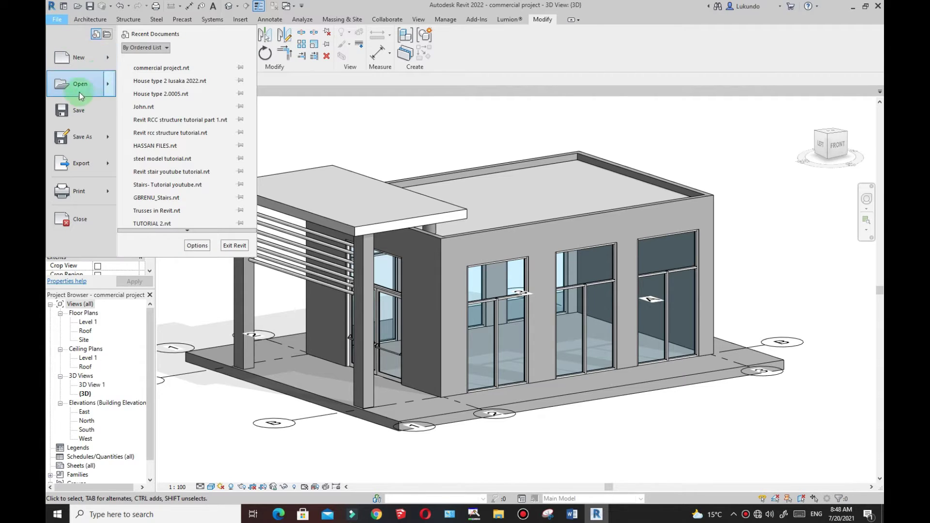
mouse_move(107, 57)
click(145, 56)
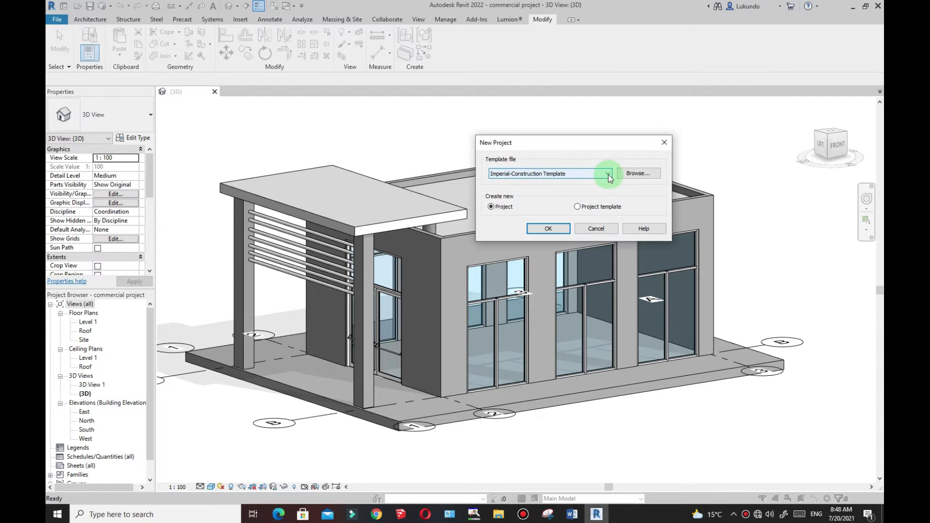
click(608, 175)
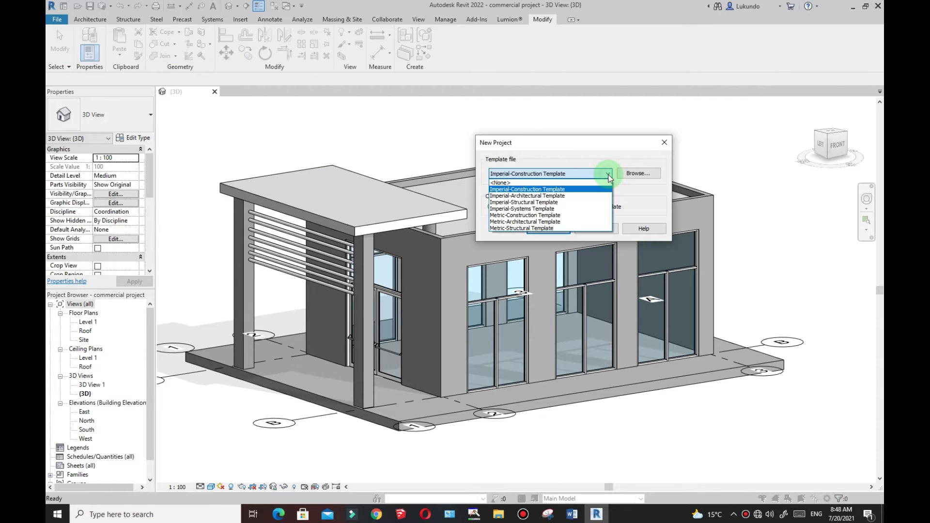
click(536, 222)
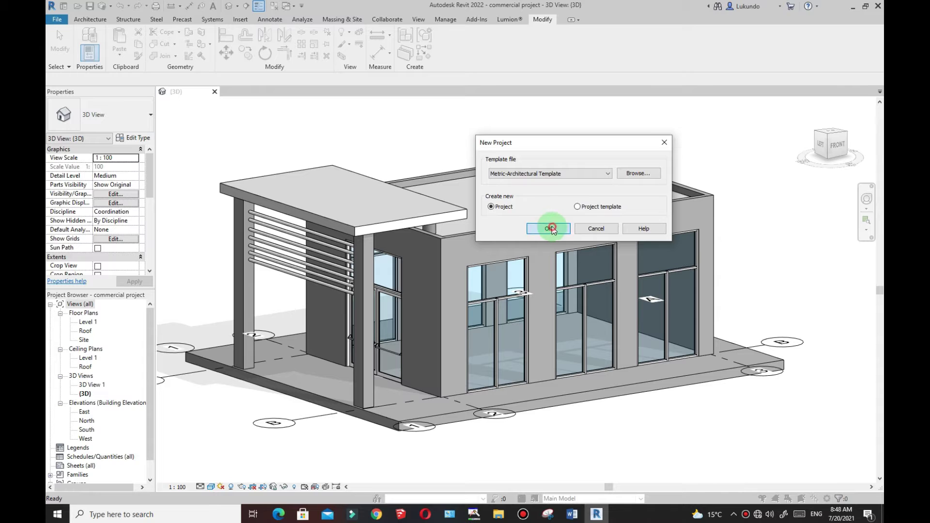
click(550, 228)
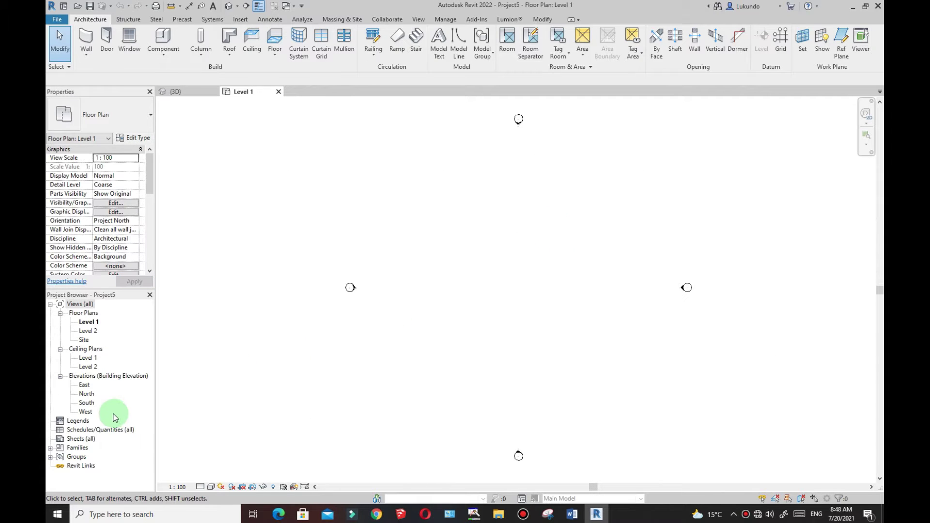
Step: In the South elevation, set the elevation of Level 2 to 5 m
double_click(87, 404)
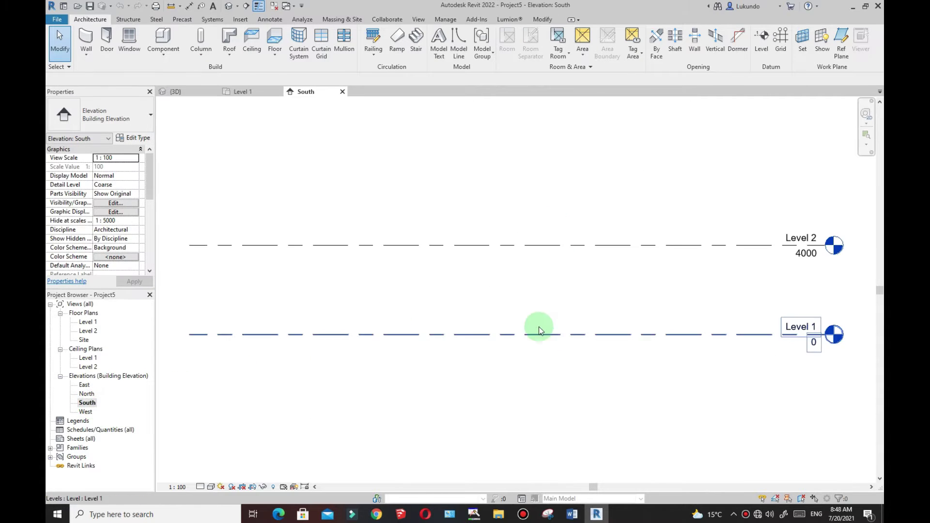
scroll(732, 284, up, 3)
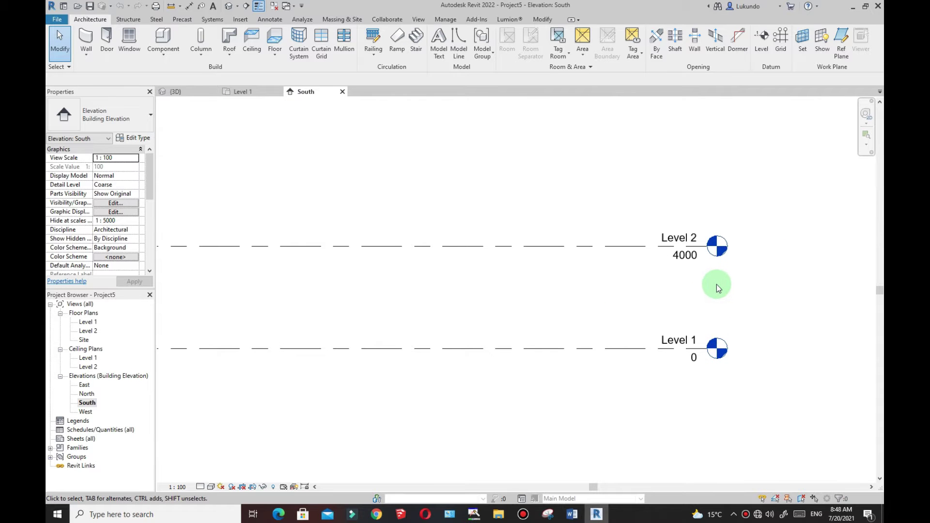
click(696, 262)
click(695, 256)
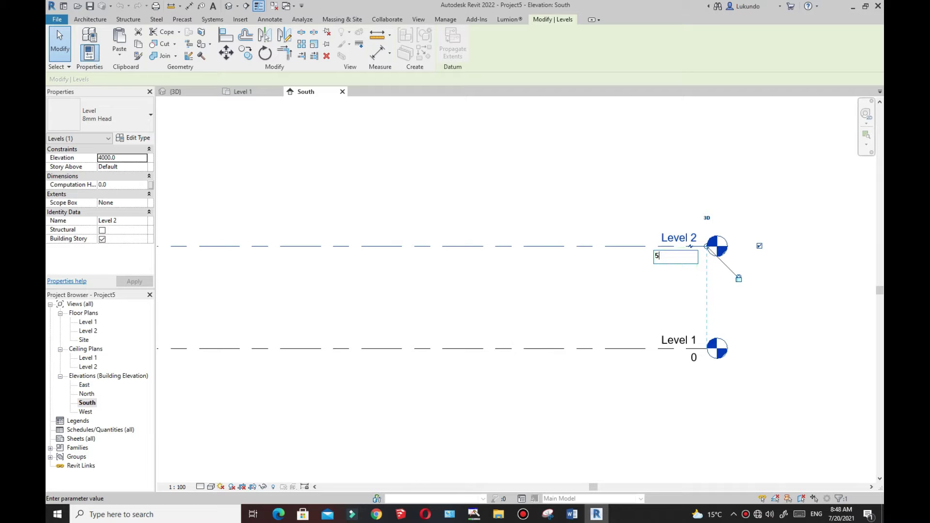
text(5m)
key(Return)
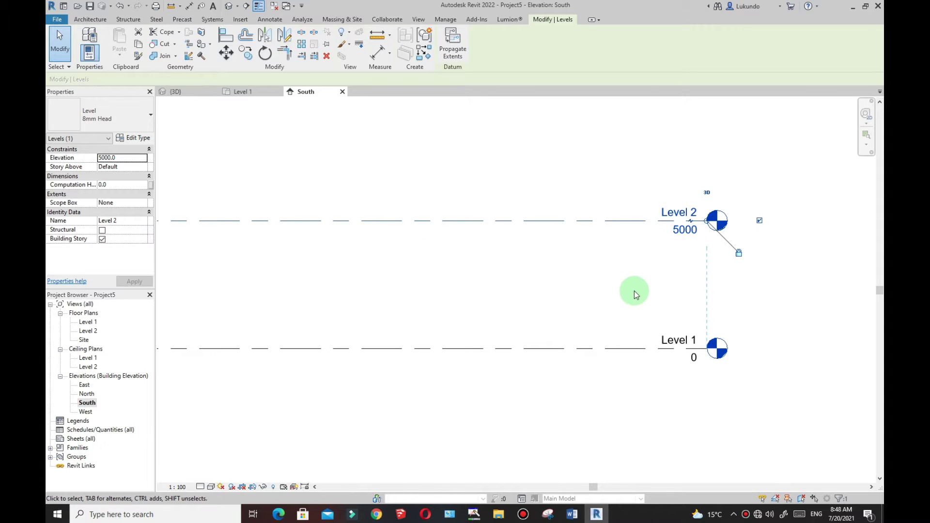
click(634, 284)
Step: Rename Level 2 to Roof and rename its corresponding views as well
scroll(673, 262, up, 1)
scroll(682, 244, up, 1)
click(682, 223)
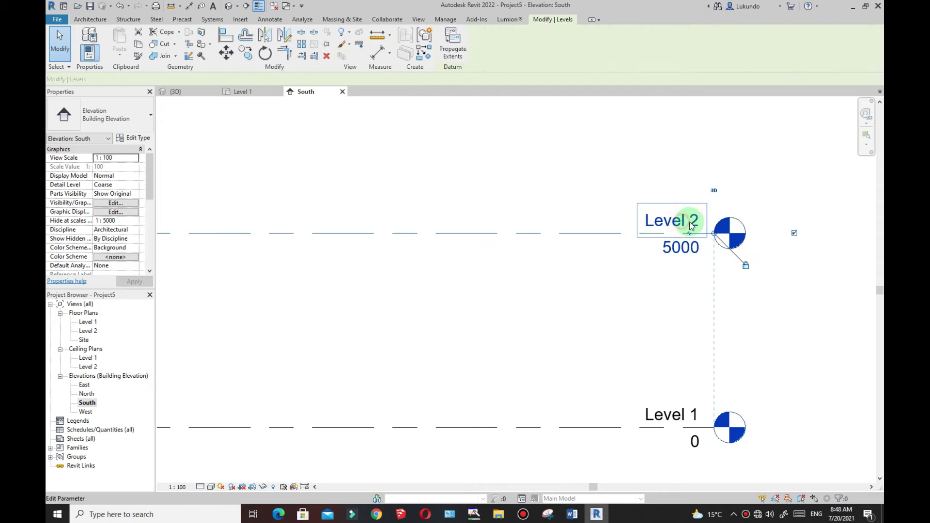
click(678, 223)
text(Roof)
click(597, 177)
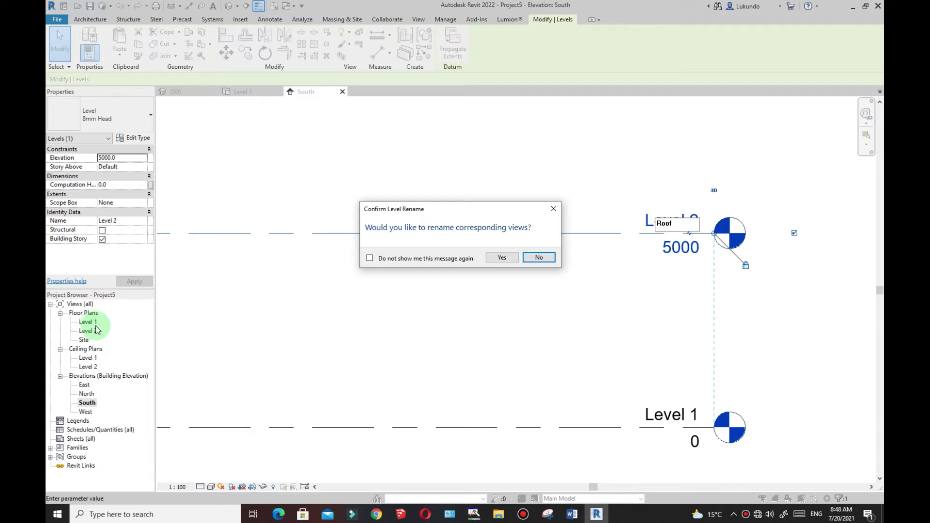
click(502, 257)
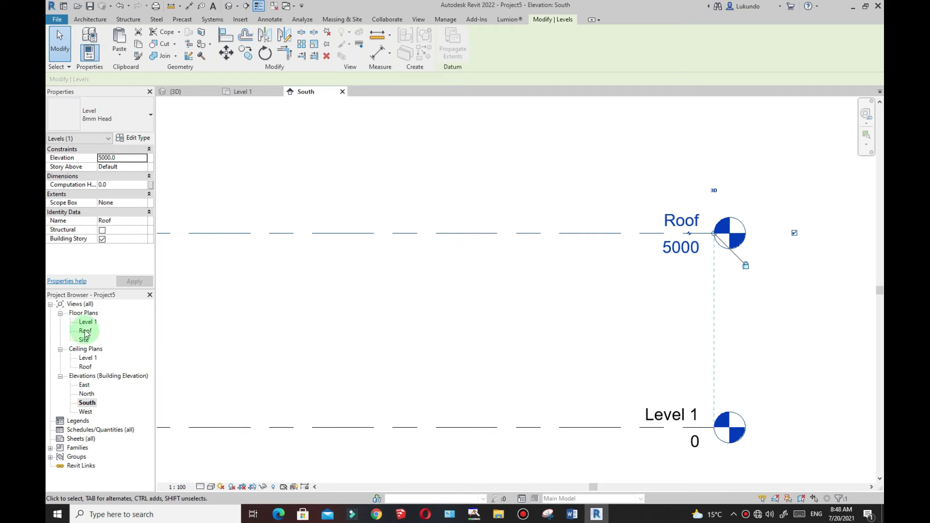
scroll(634, 251, down, 4)
click(609, 276)
scroll(610, 276, down, 3)
scroll(638, 313, up, 2)
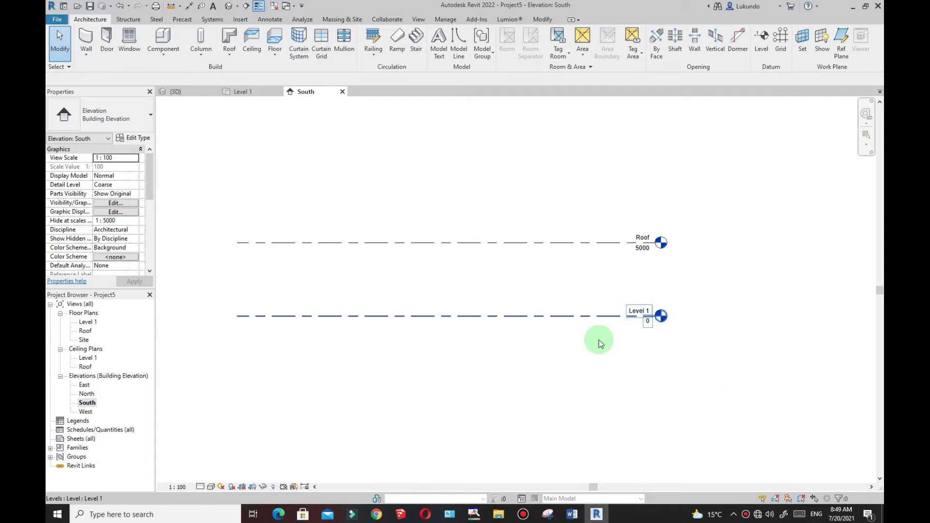
Step: On the Level 1 floor plan, draw three aligned vertical grid lines about 10000 mm apart between the elevation markers
double_click(88, 322)
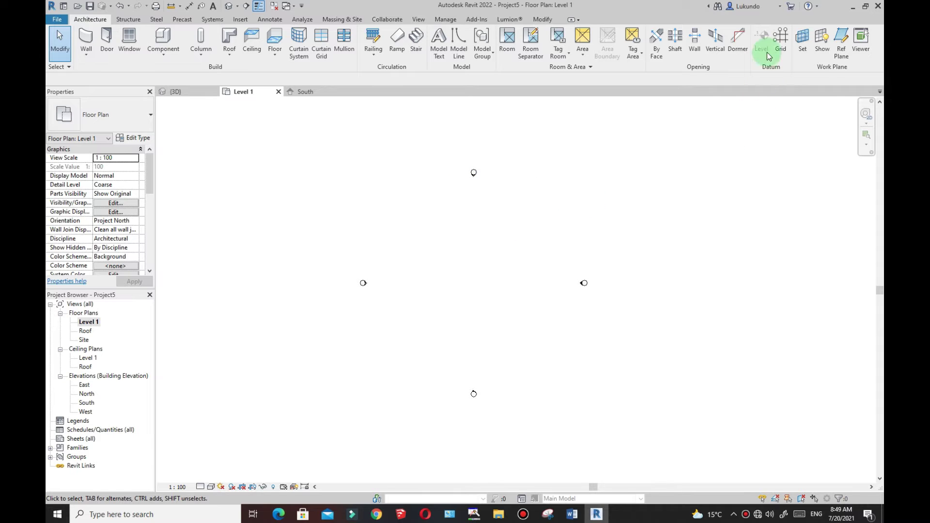
click(781, 39)
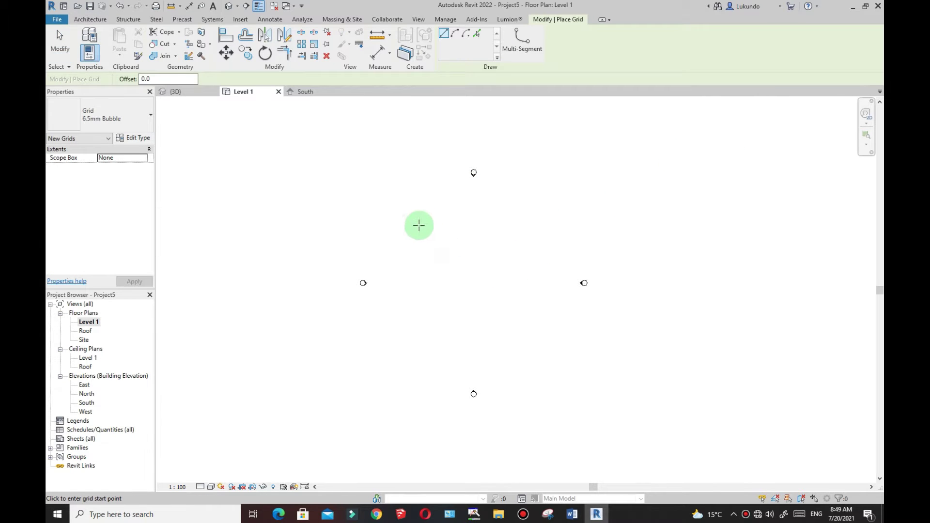
click(419, 348)
click(465, 216)
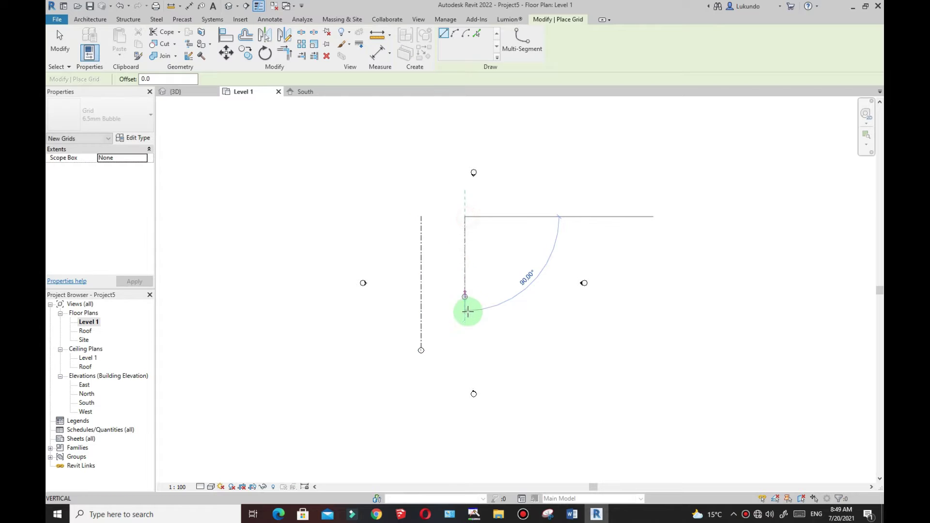
click(466, 345)
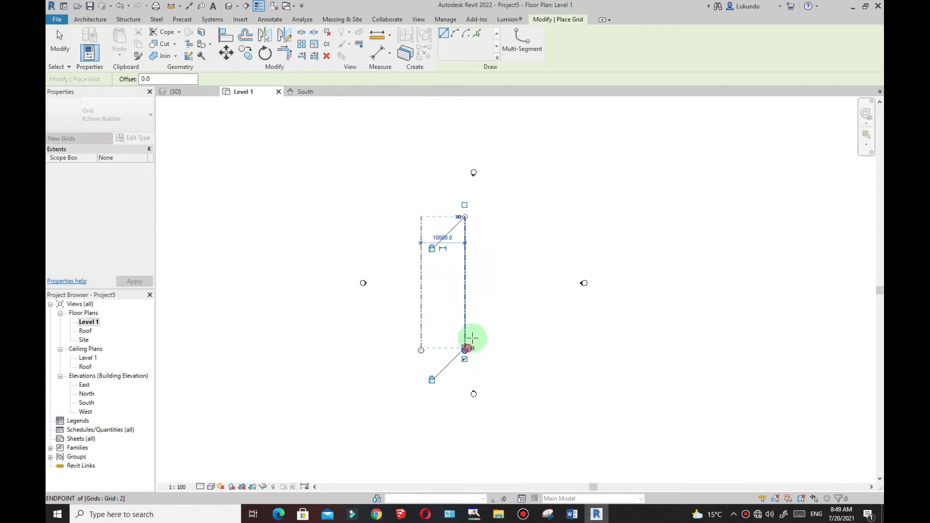
click(508, 217)
click(509, 348)
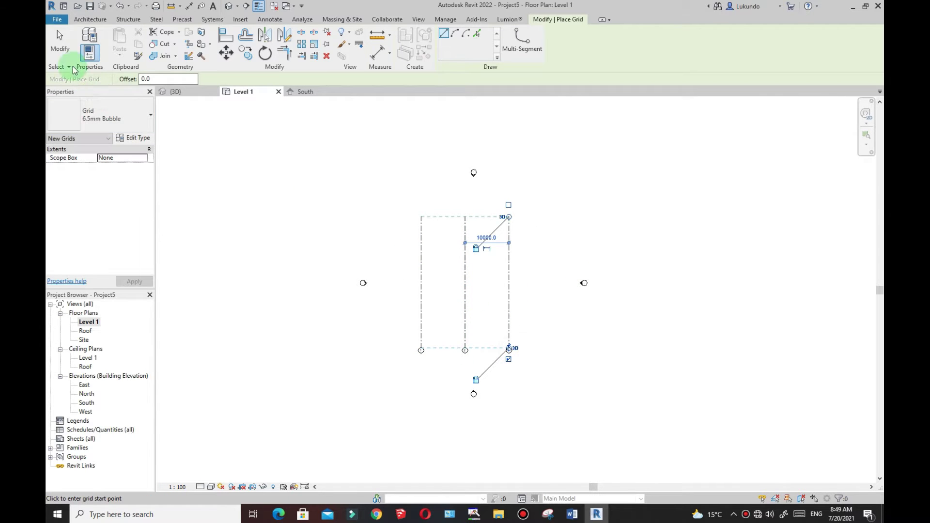
click(60, 43)
Step: Set the spacing between vertical grids 1 and 2 to 3 m by moving grid 2
scroll(458, 227, up, 3)
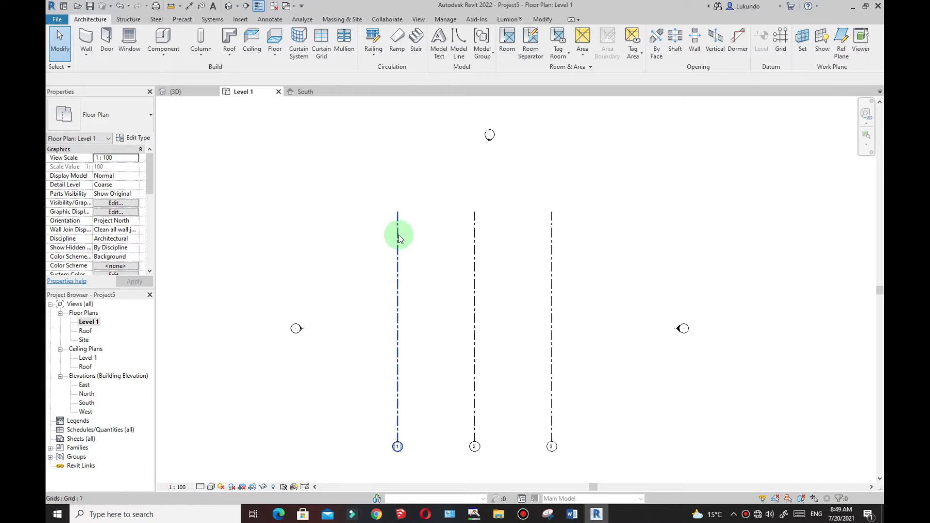
click(475, 271)
click(436, 253)
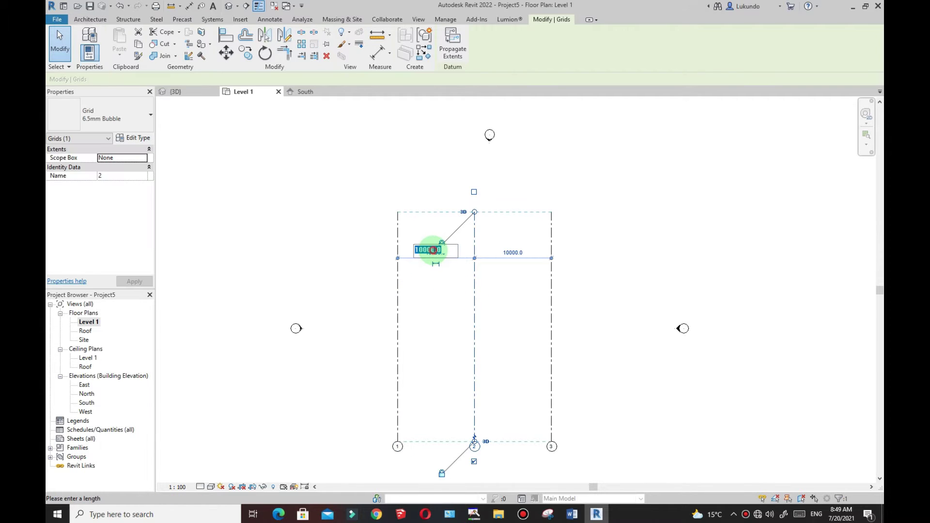
text(3m)
click(429, 281)
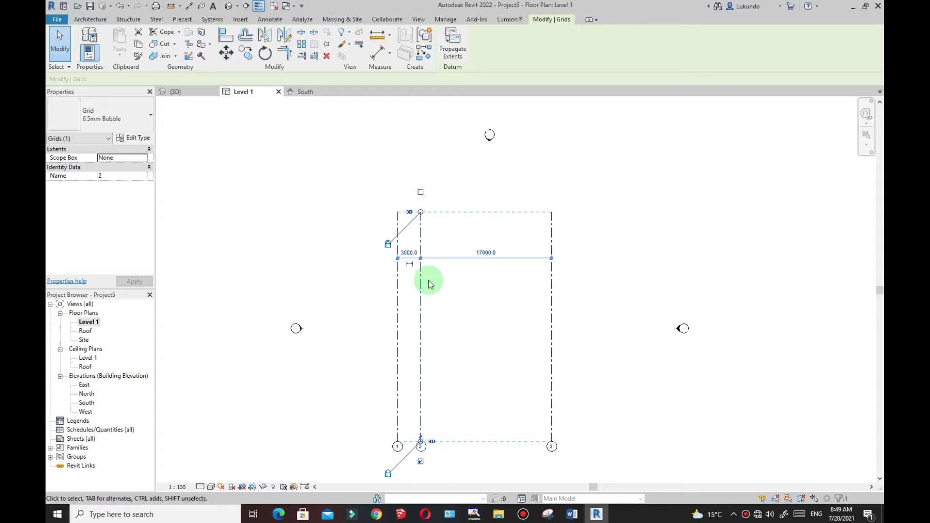
click(452, 289)
Step: Set the spacing between vertical grids 2 and 3 to 10 m by moving grid 3
click(551, 280)
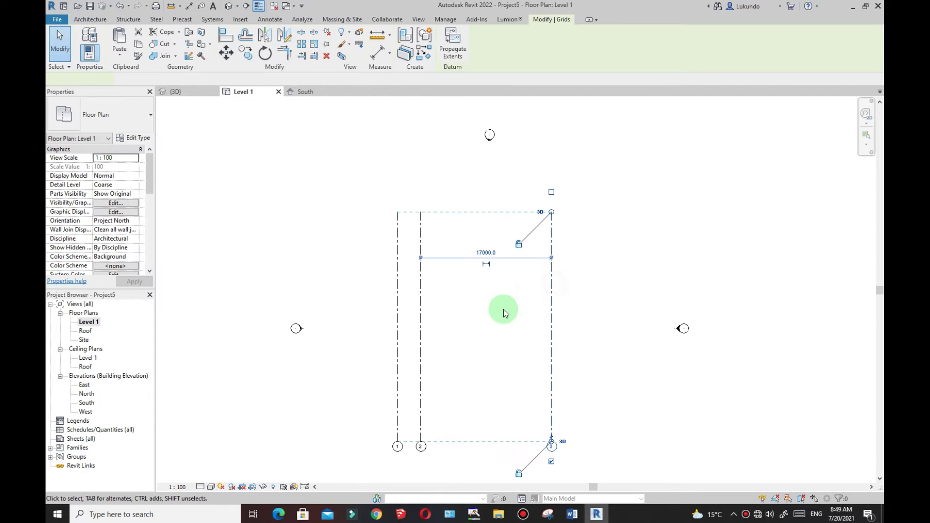
click(486, 264)
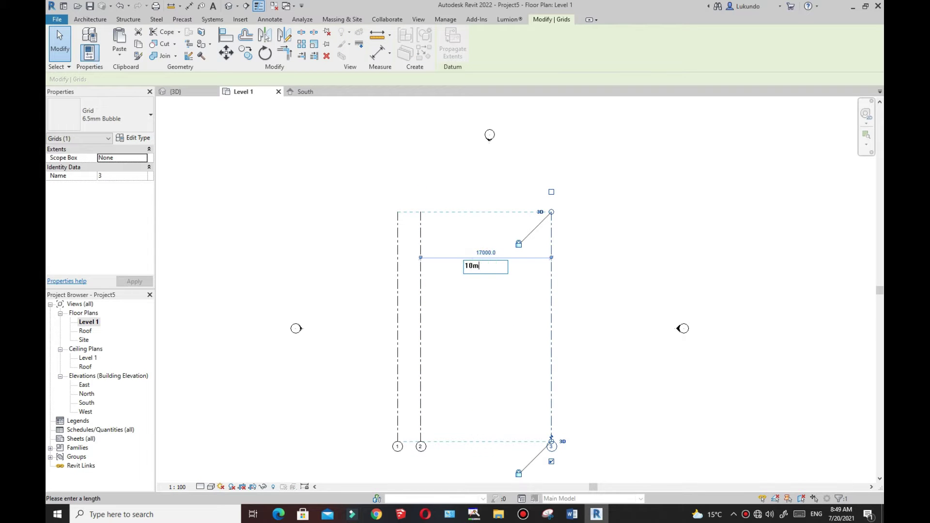
key(Return)
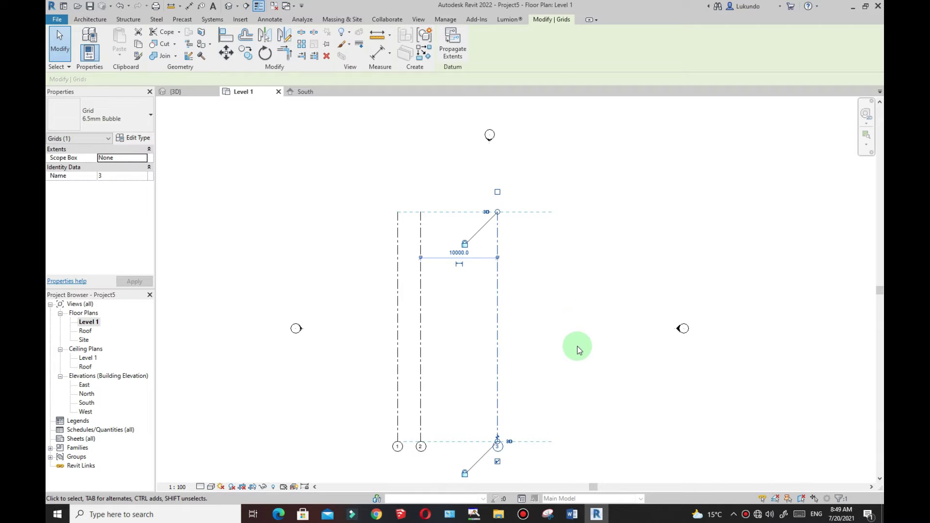
click(564, 311)
Step: Draw a horizontal grid line crossing all three vertical grids near their upper ends
scroll(419, 272, up, 3)
click(426, 269)
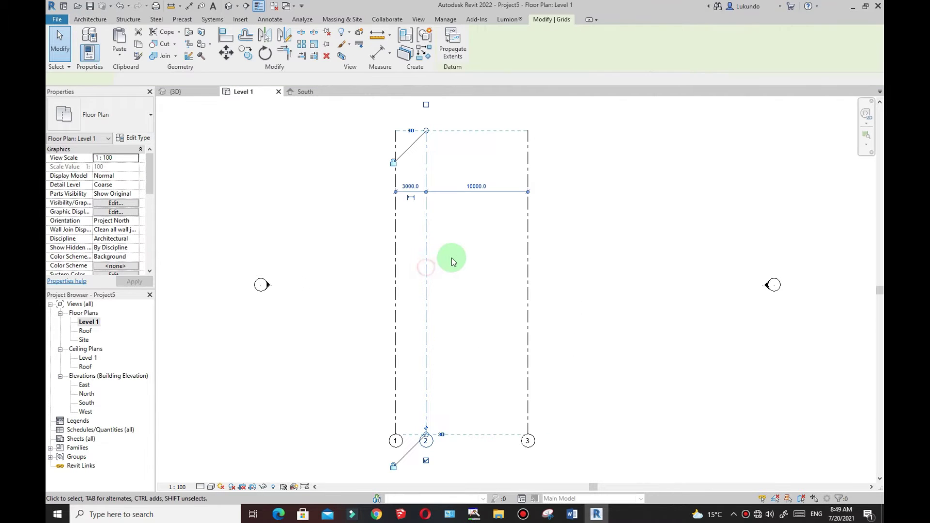
right_click(453, 226)
click(490, 347)
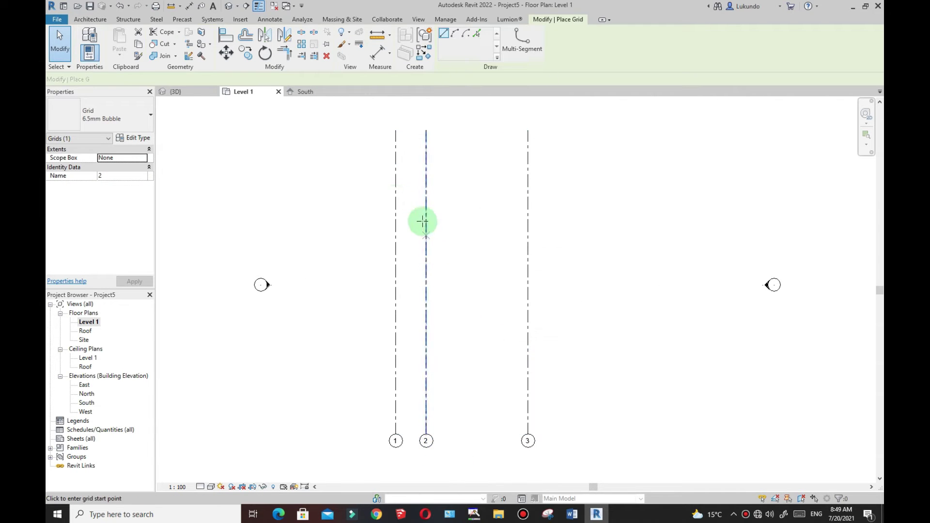
click(364, 194)
click(564, 194)
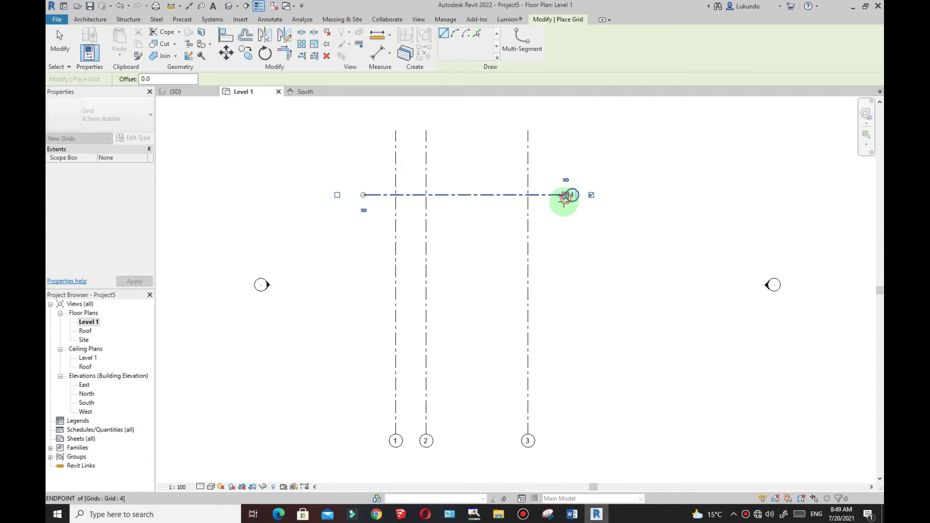
key(Escape)
key(Escape)
Step: Rename the horizontal grid line to A in its bubble
scroll(557, 189, up, 3)
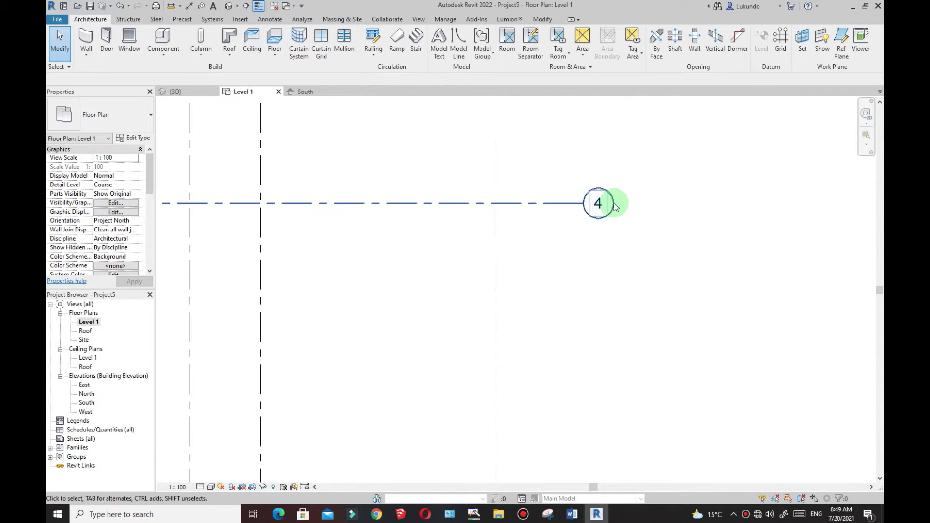
click(599, 203)
click(601, 206)
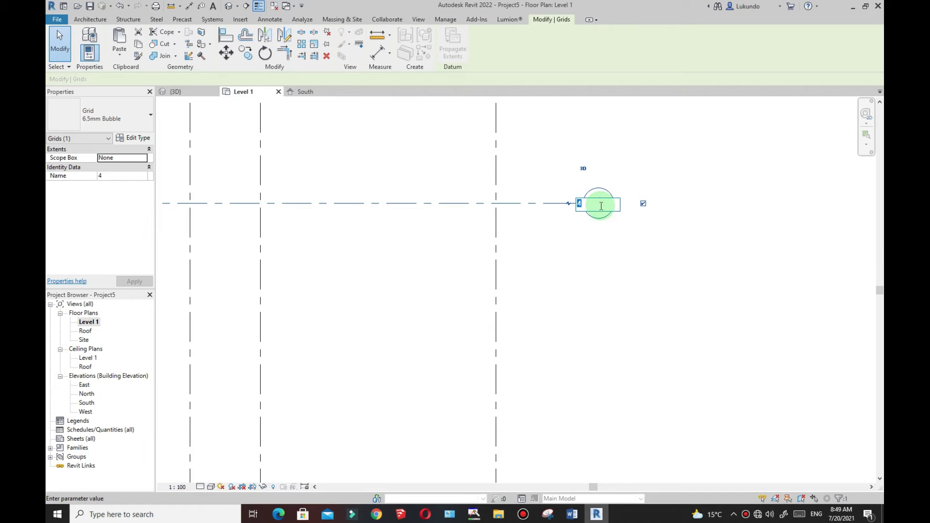
drag(587, 203, 556, 206)
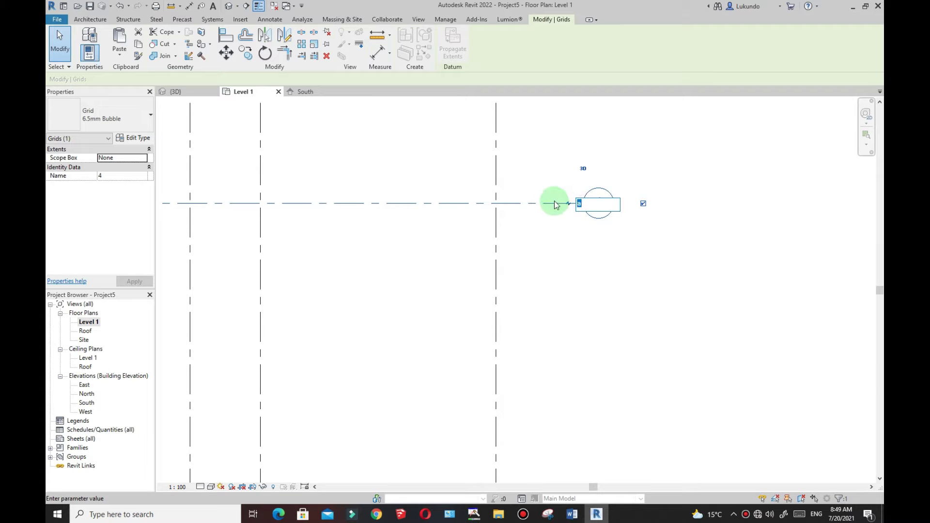
click(615, 275)
scroll(601, 260, down, 2)
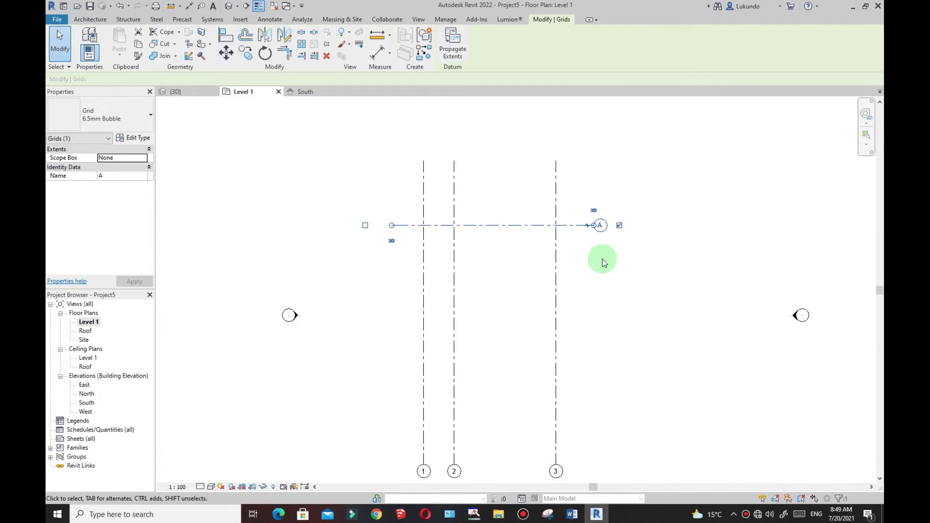
Step: Draw a second horizontal grid line 7000 mm below grid A, with its ends aligned to those of grid A
click(606, 272)
click(517, 229)
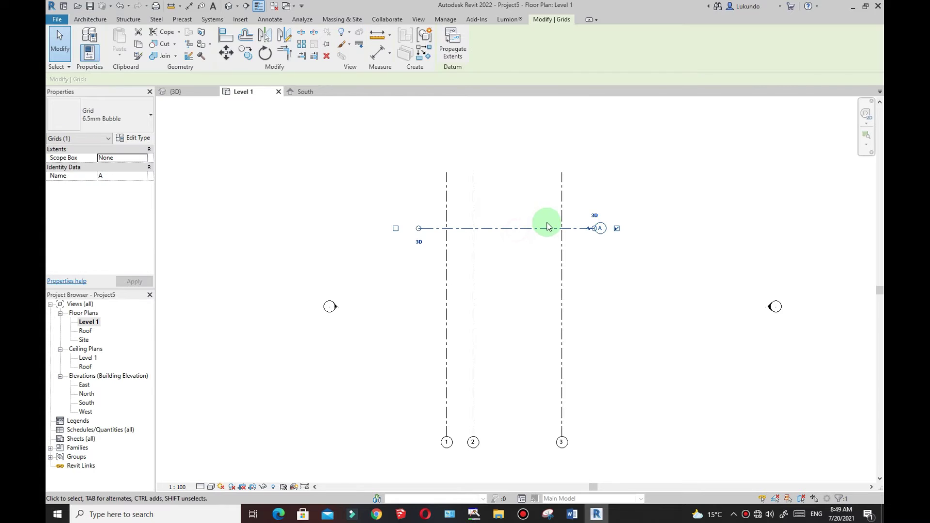
right_click(512, 159)
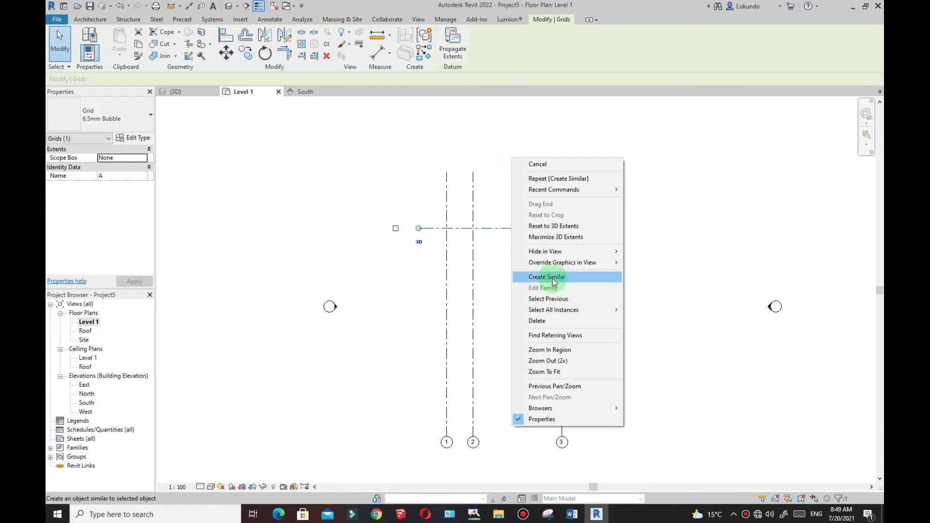
click(547, 278)
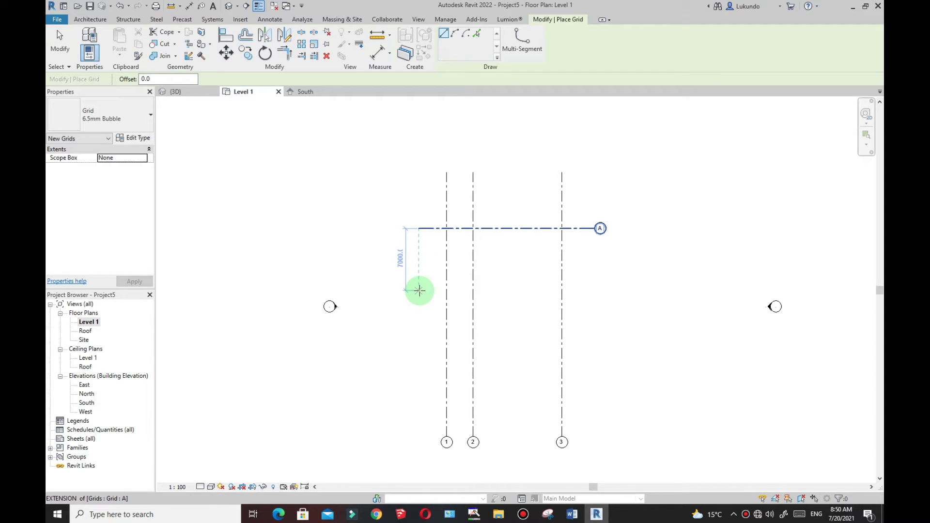
click(419, 291)
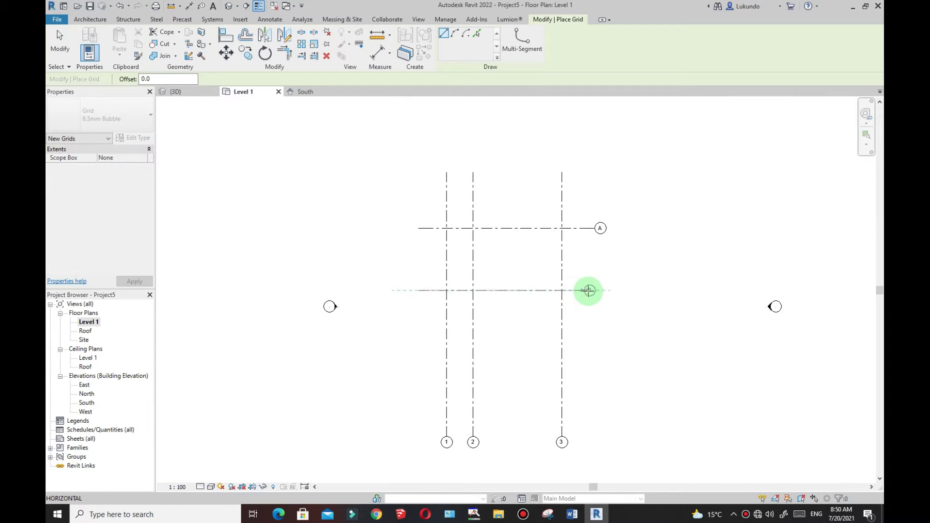
click(593, 290)
key(Escape)
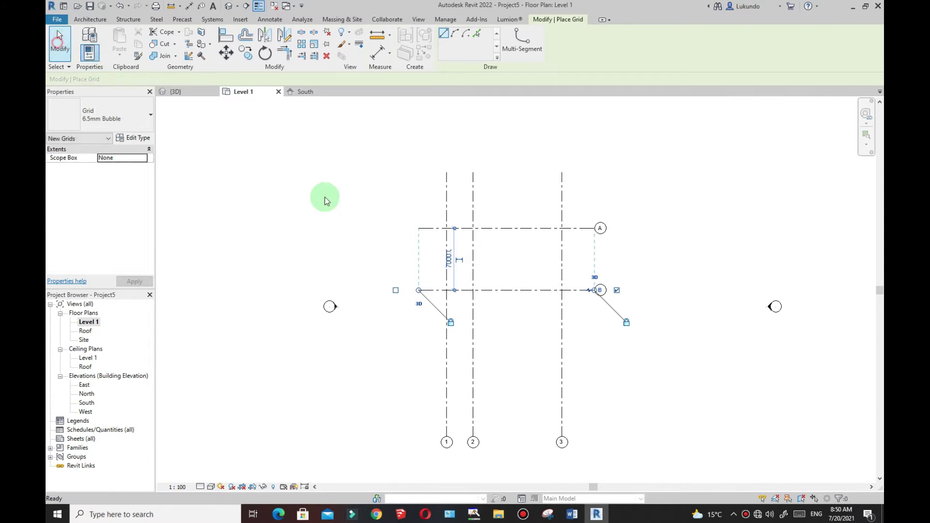
key(Escape)
Step: Shorten the three vertical grids at both ends so they extend only slightly above grid A and below grid B
click(561, 361)
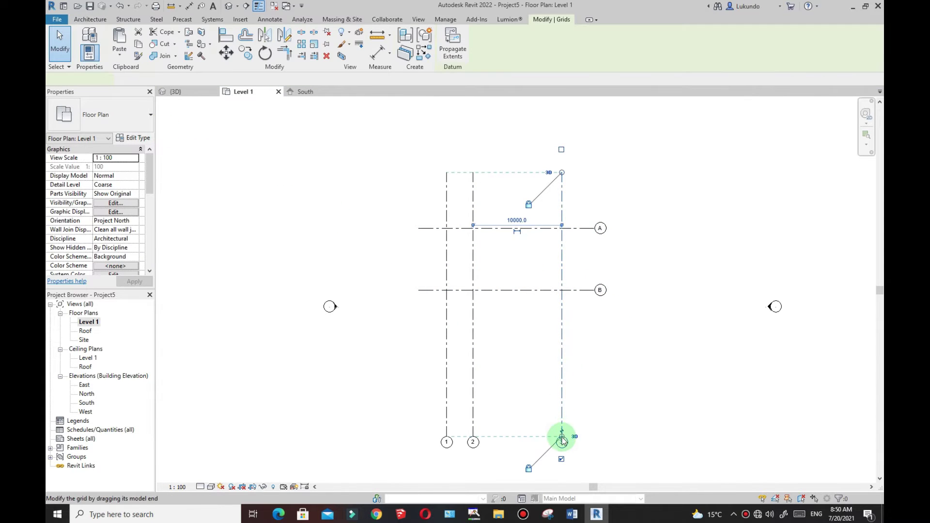
drag(562, 440, 562, 316)
click(608, 197)
click(561, 208)
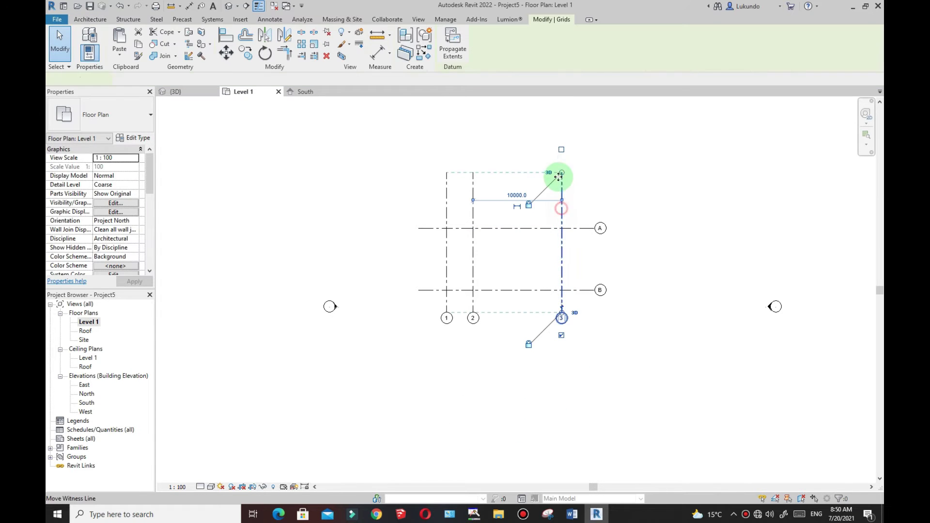
drag(562, 173, 562, 210)
click(624, 186)
scroll(539, 214, up, 2)
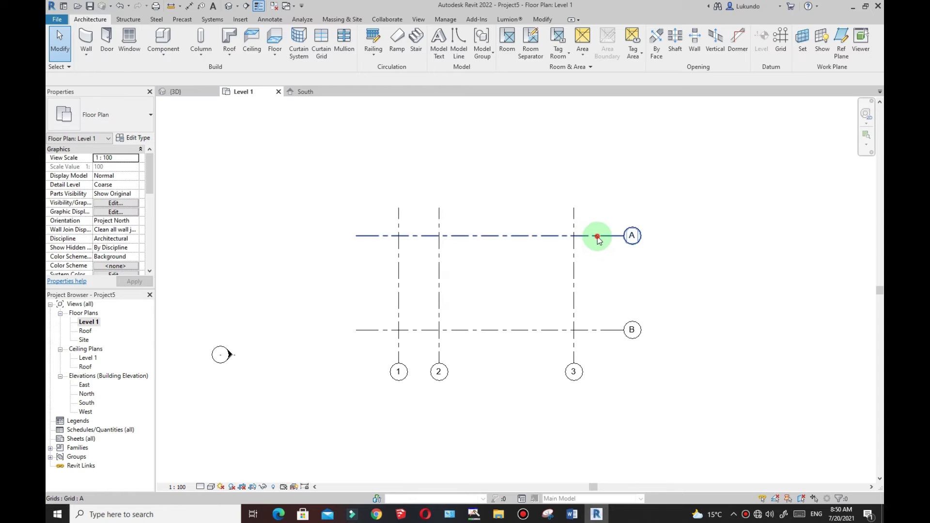
Step: Shorten horizontal grids A and B at their bubble ends to just beyond vertical grid 3
click(622, 237)
drag(623, 238, 589, 236)
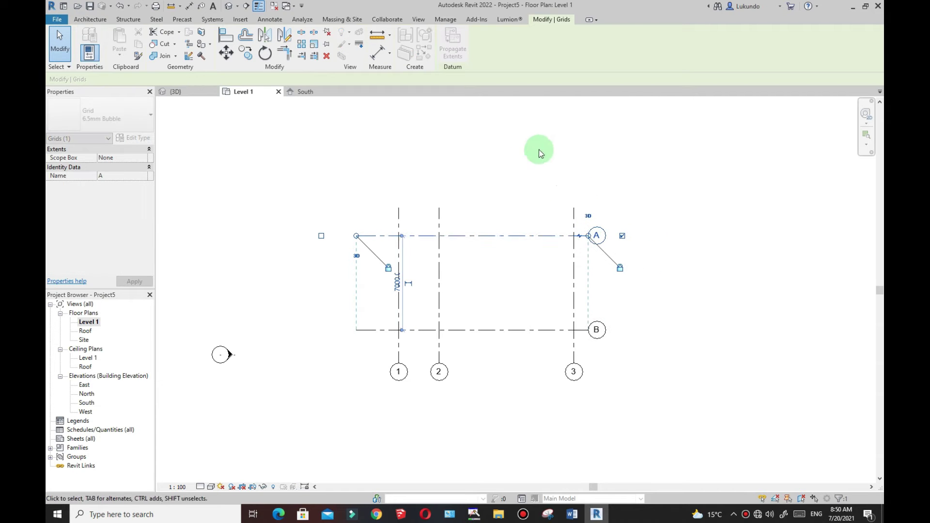
click(521, 143)
Step: Enable Plan View Symbols End 1 in the 6.5mm Bubble grid type so grids carry bubbles at both ends
click(459, 234)
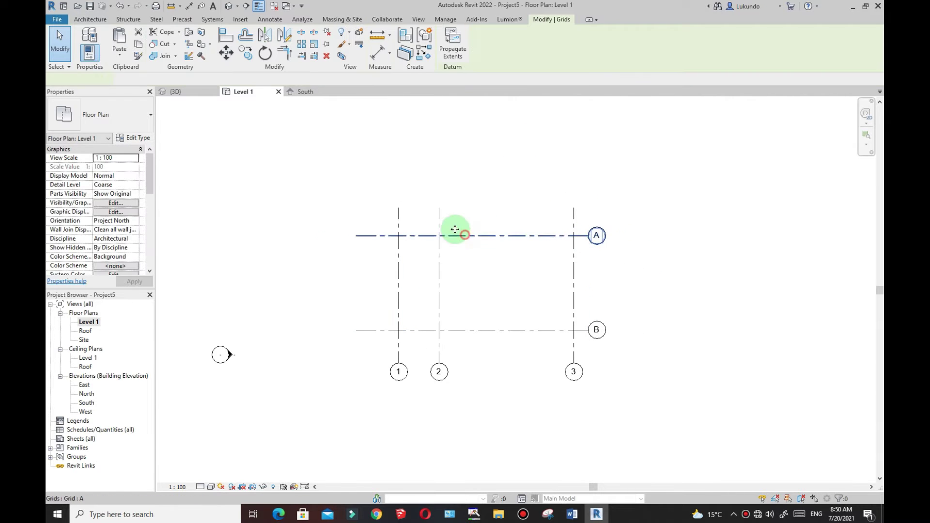
click(135, 138)
click(372, 204)
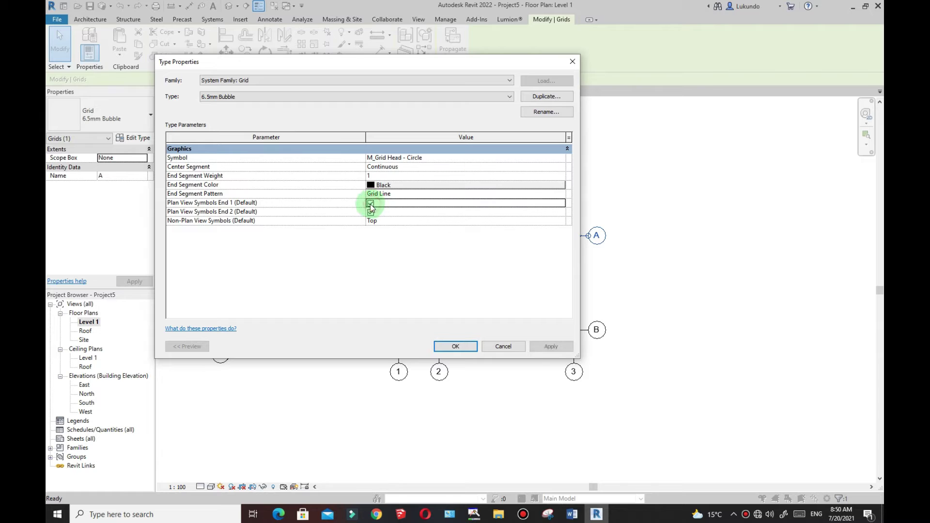
click(551, 346)
click(455, 347)
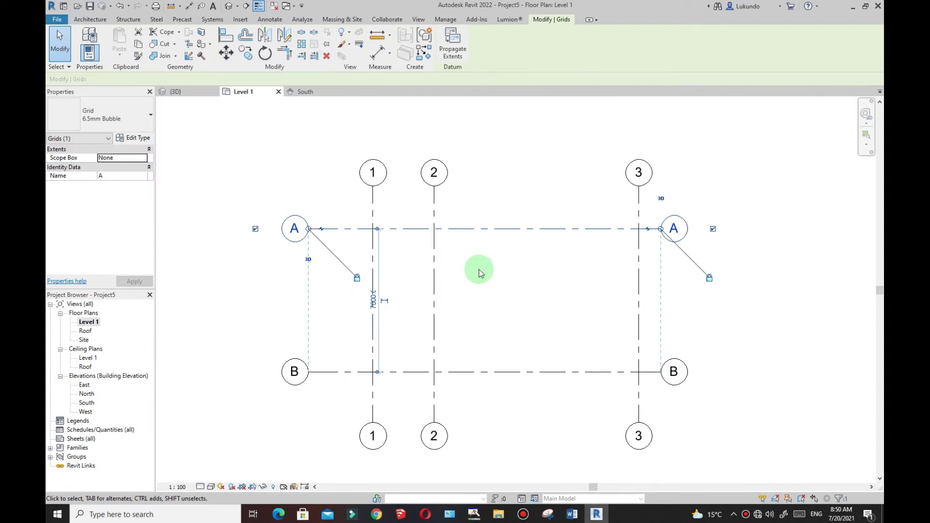
click(480, 273)
scroll(417, 216, down, 1)
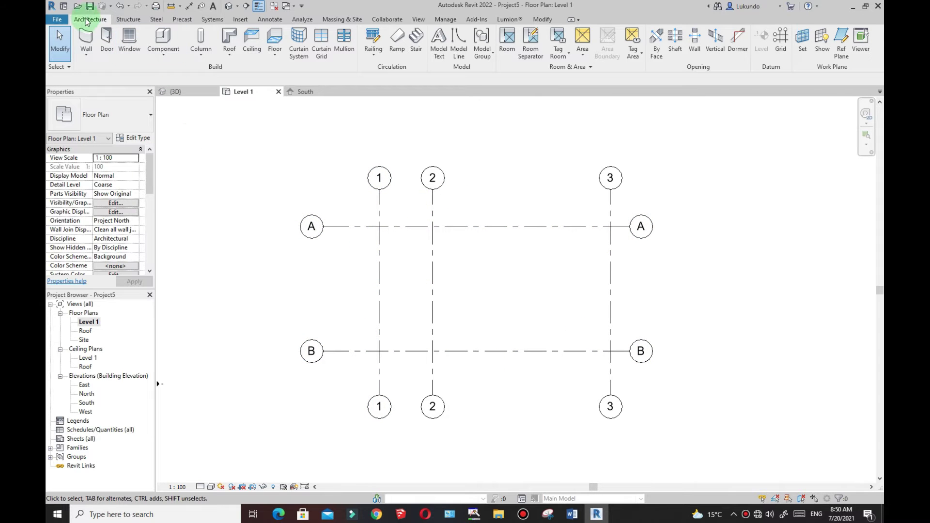
Step: Start an architectural floor on Level 1 and duplicate the Generic 150mm type as Generic 150mm 2 for it
click(273, 56)
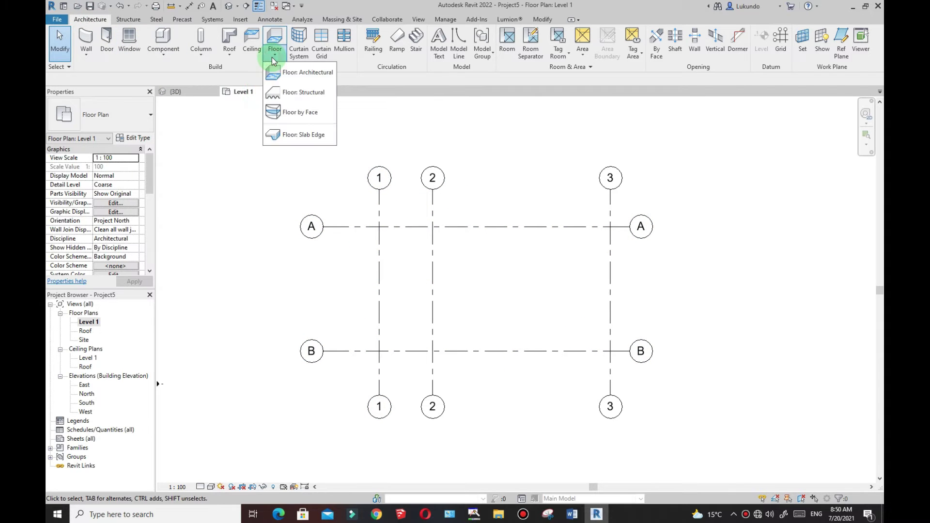
click(302, 74)
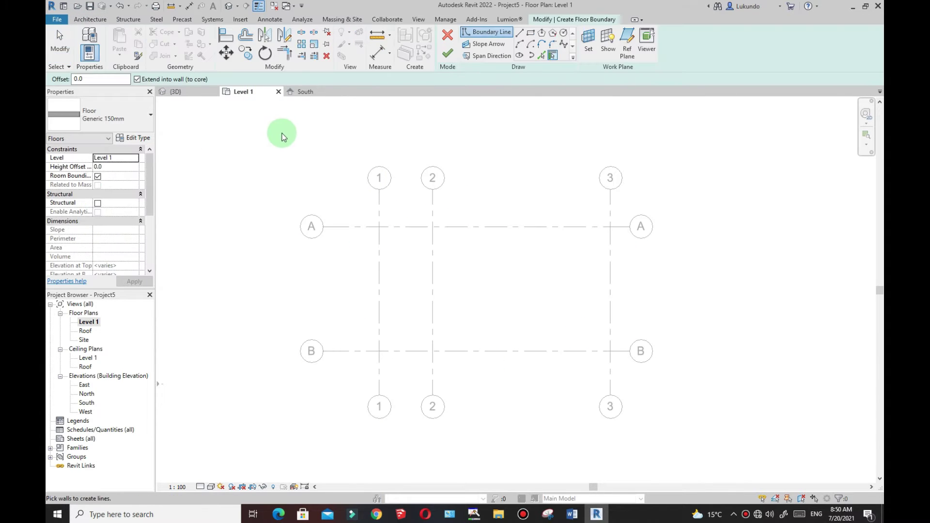
click(148, 119)
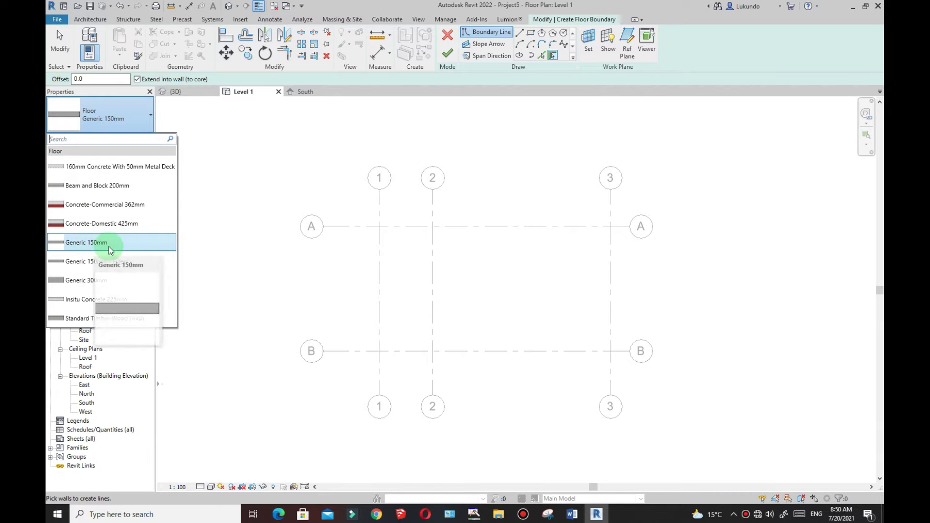
click(86, 243)
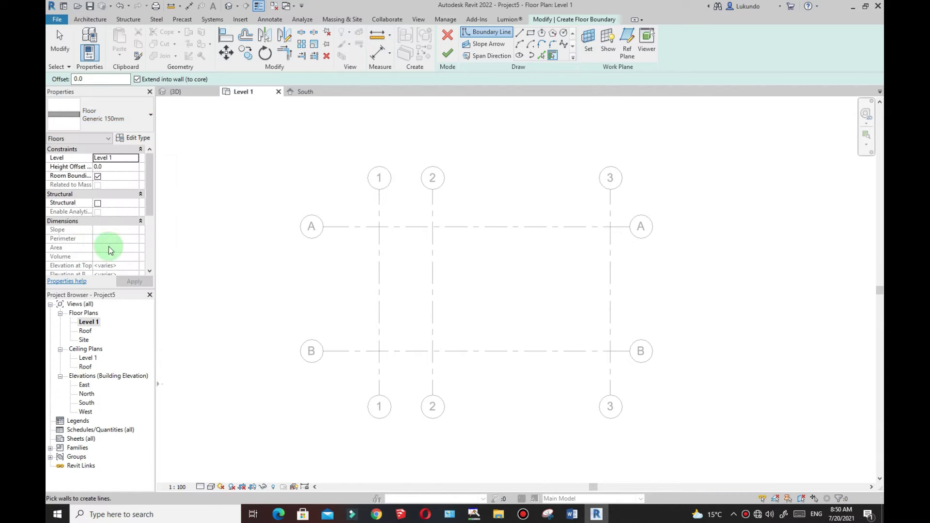
click(132, 140)
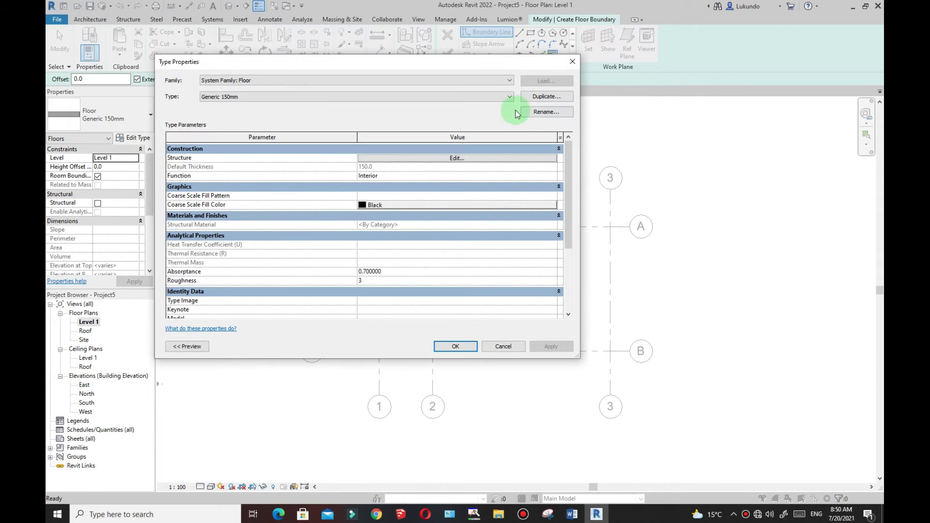
click(545, 96)
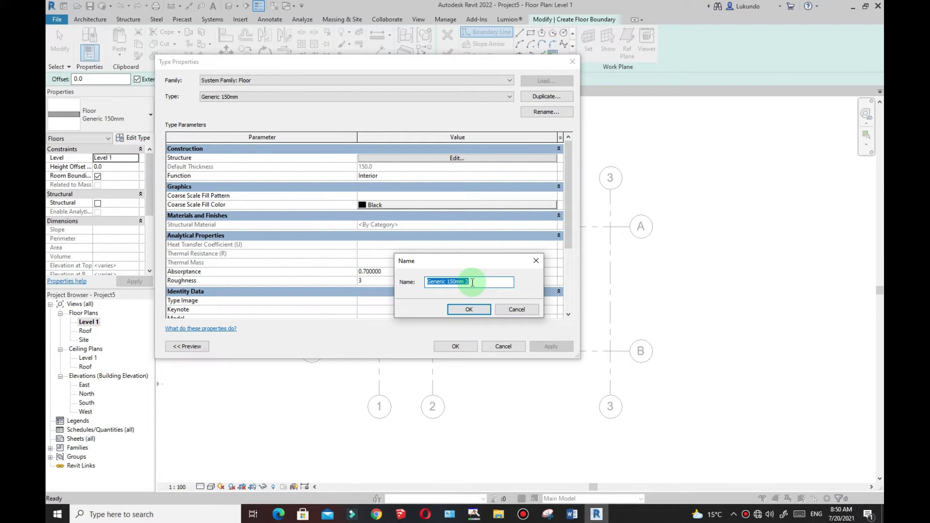
click(453, 310)
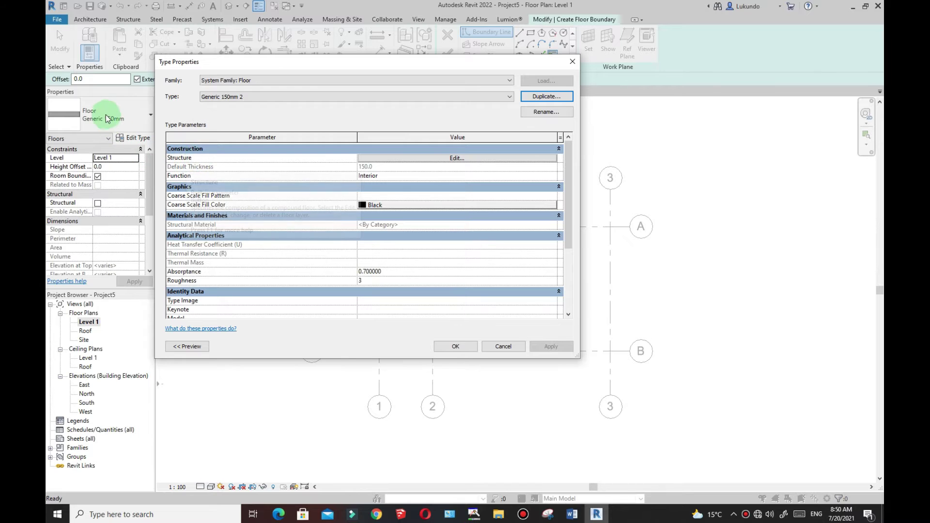
click(456, 158)
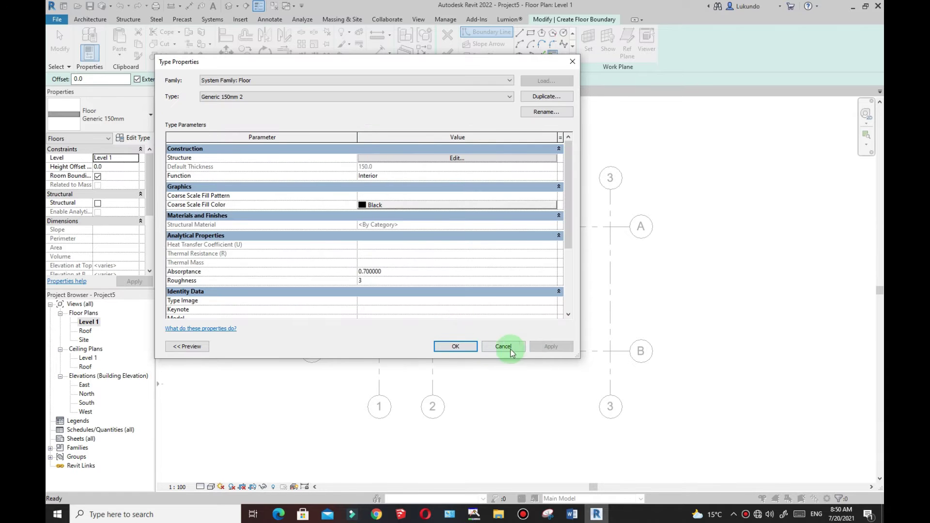
click(453, 347)
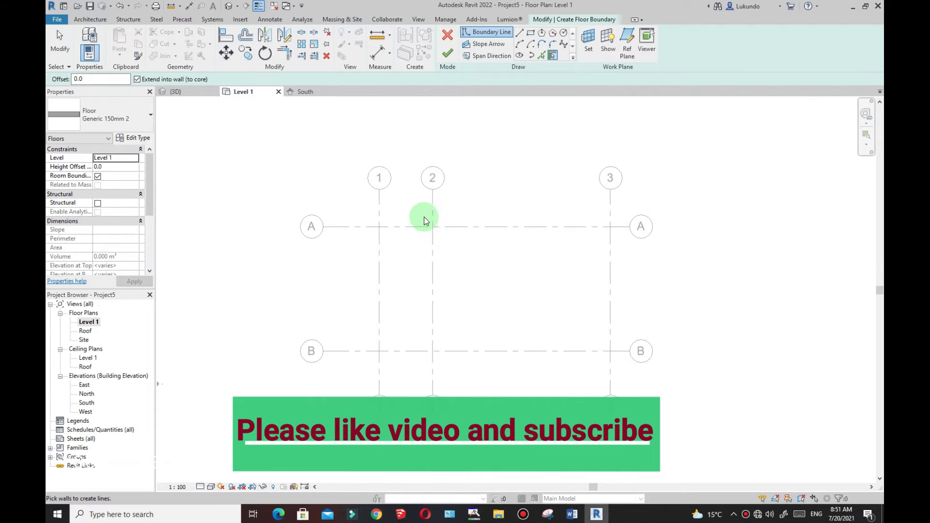
Step: Create the floor from a rectangular boundary between grid intersections A-1 and B-3, offset 1000 mm outward
click(531, 33)
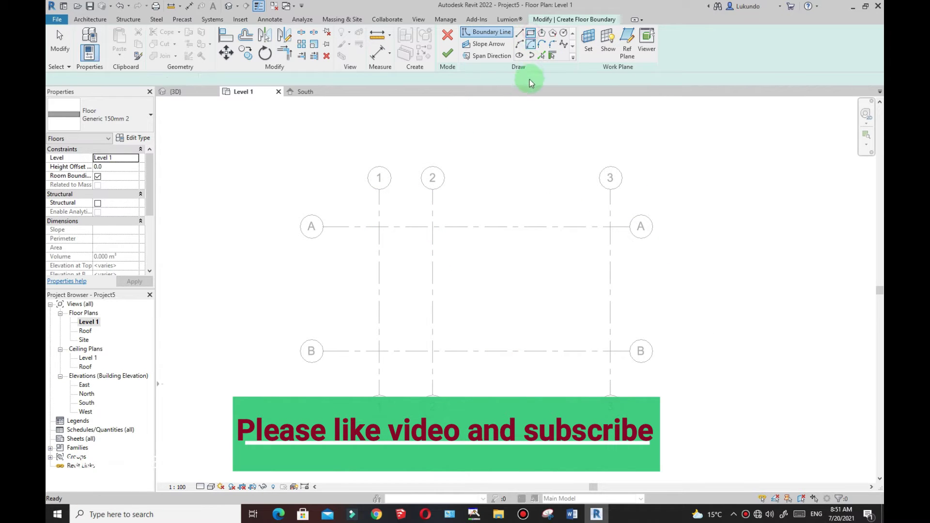
click(120, 78)
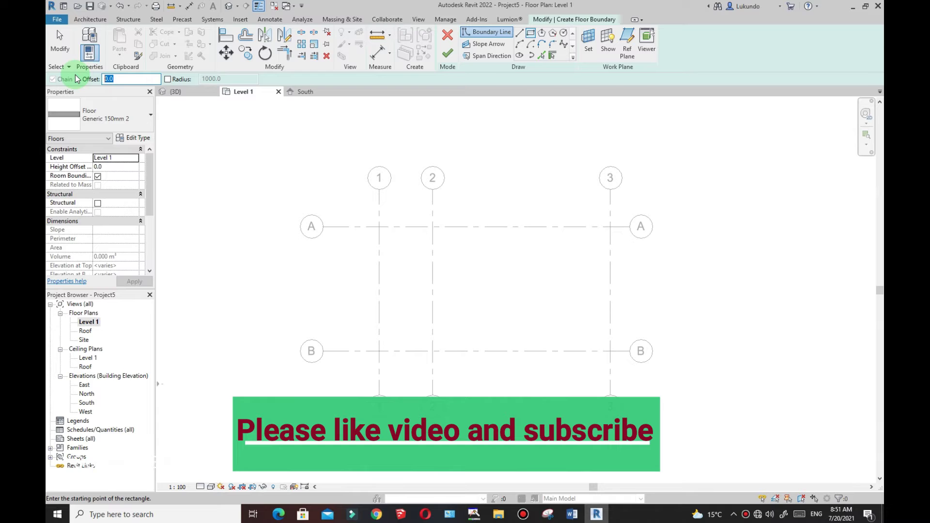
key(Return)
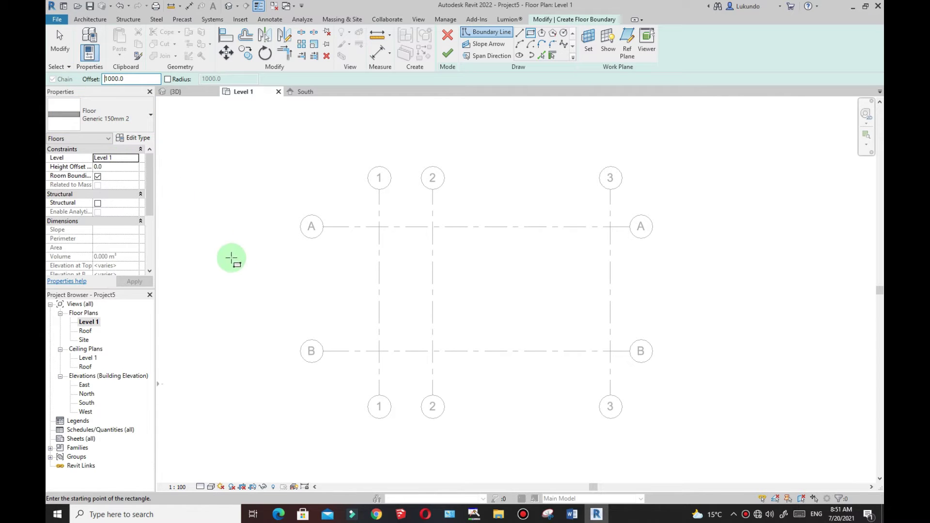
click(532, 37)
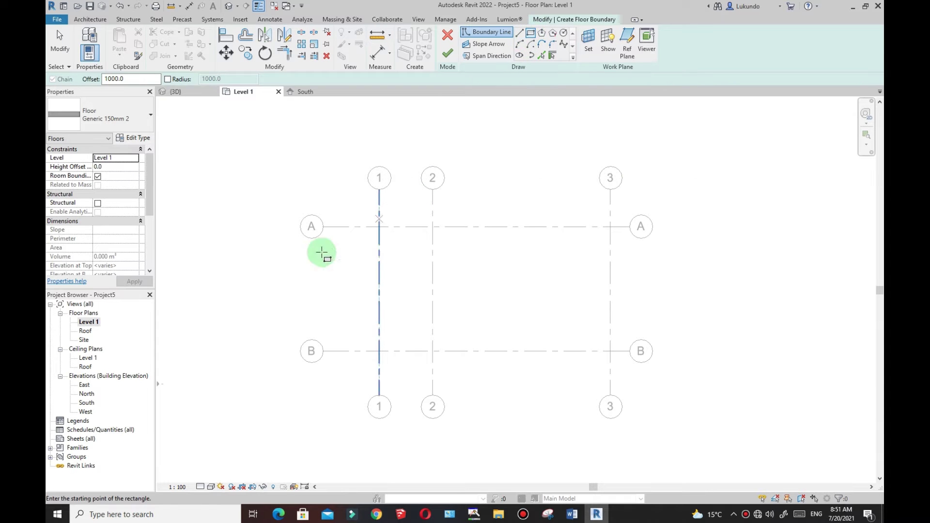
click(379, 227)
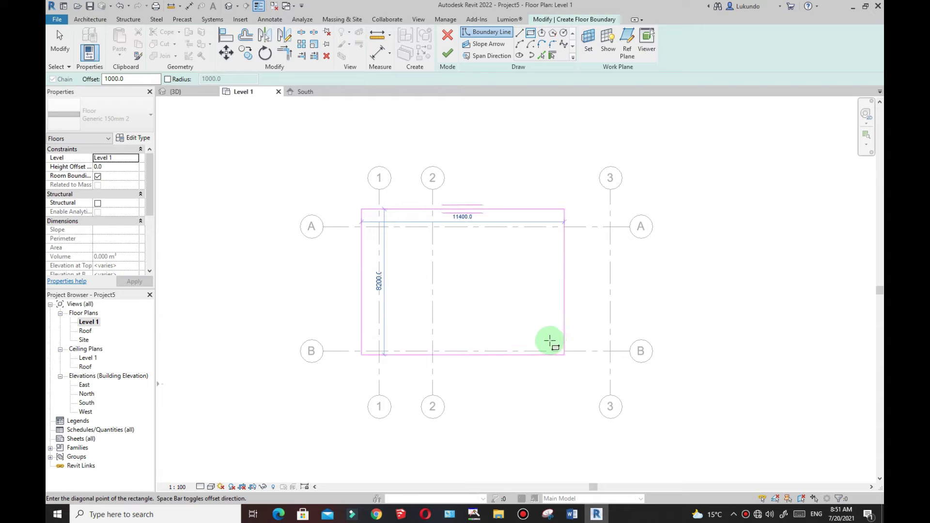
click(608, 351)
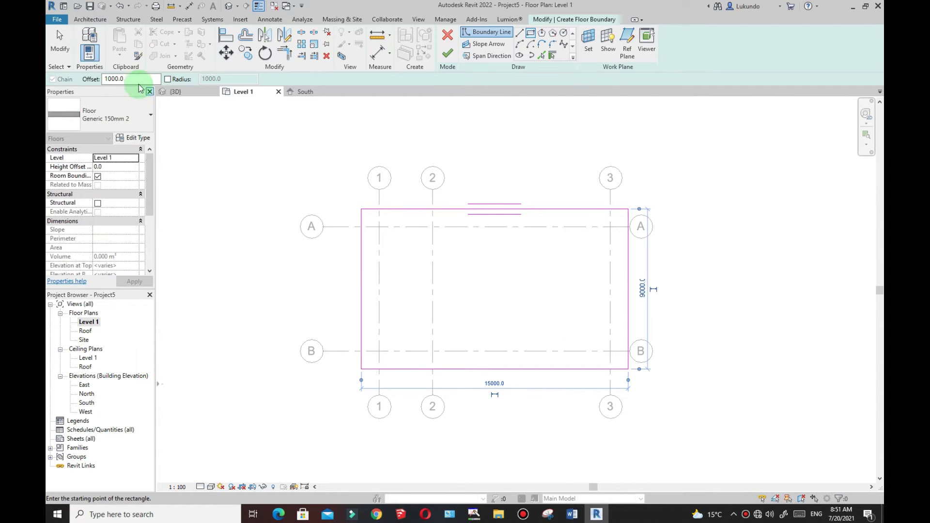
scroll(426, 318, down, 1)
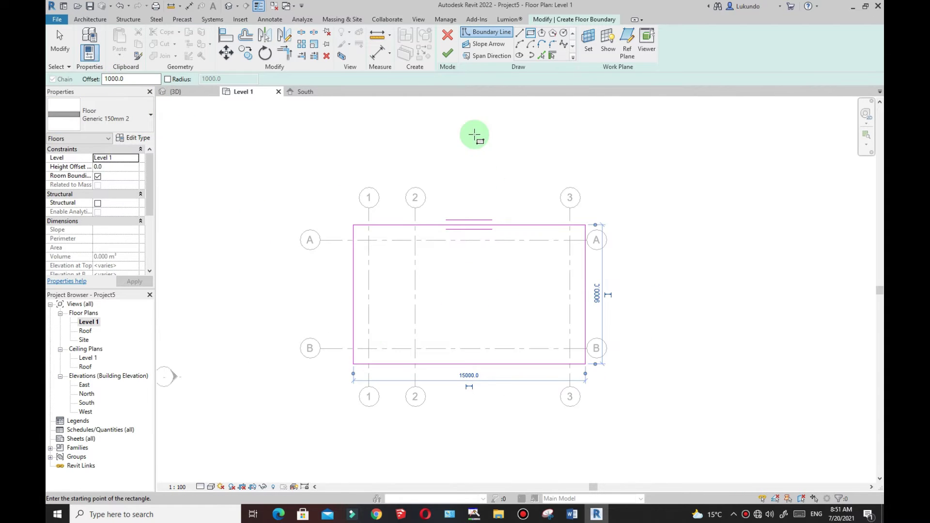
click(447, 54)
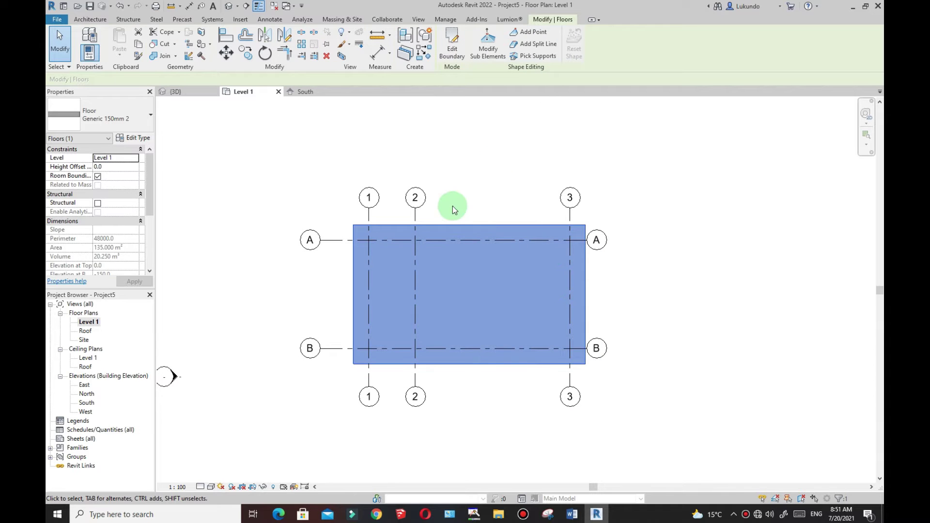
click(459, 164)
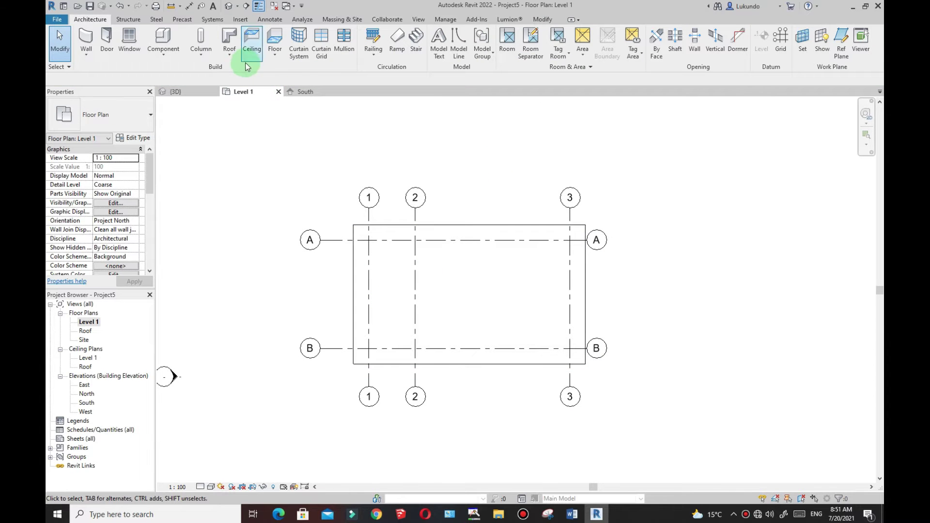
Step: Close the South elevation and display the model in the default 3D view with the Shaded visual style
click(342, 92)
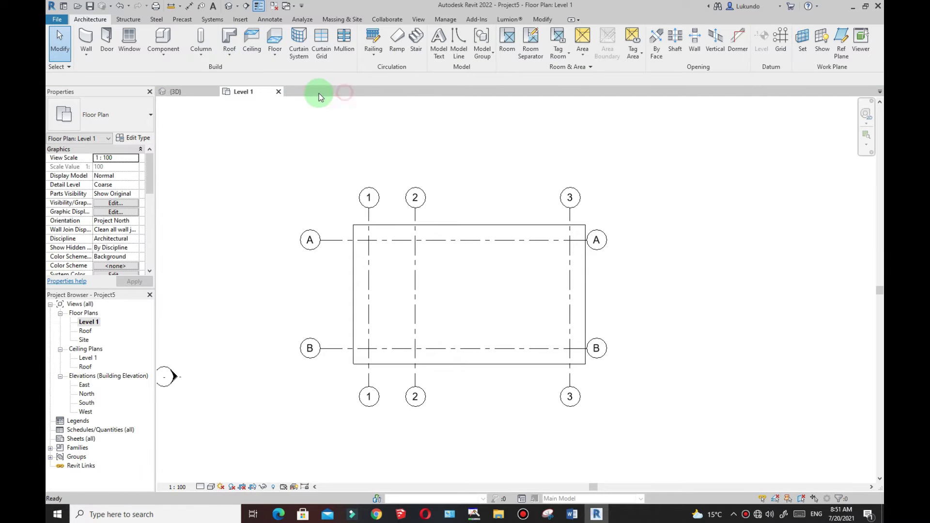
click(229, 7)
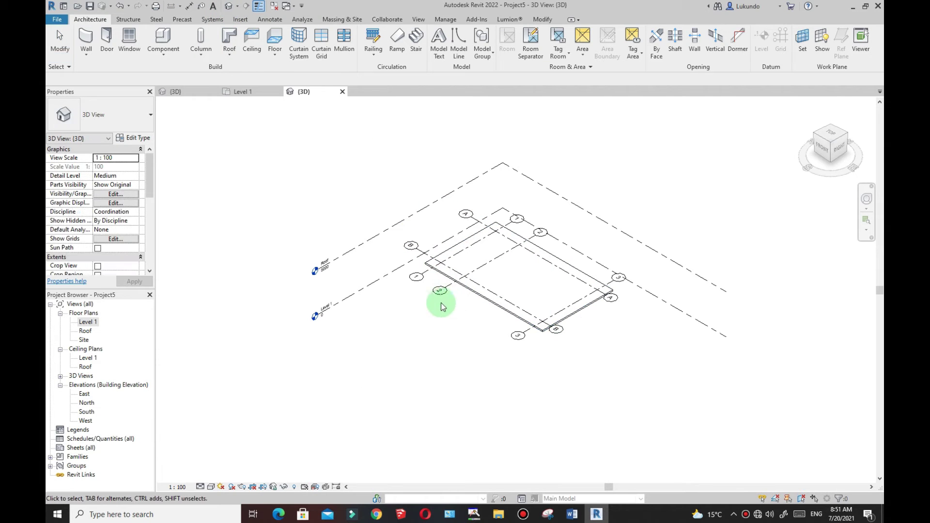
click(213, 487)
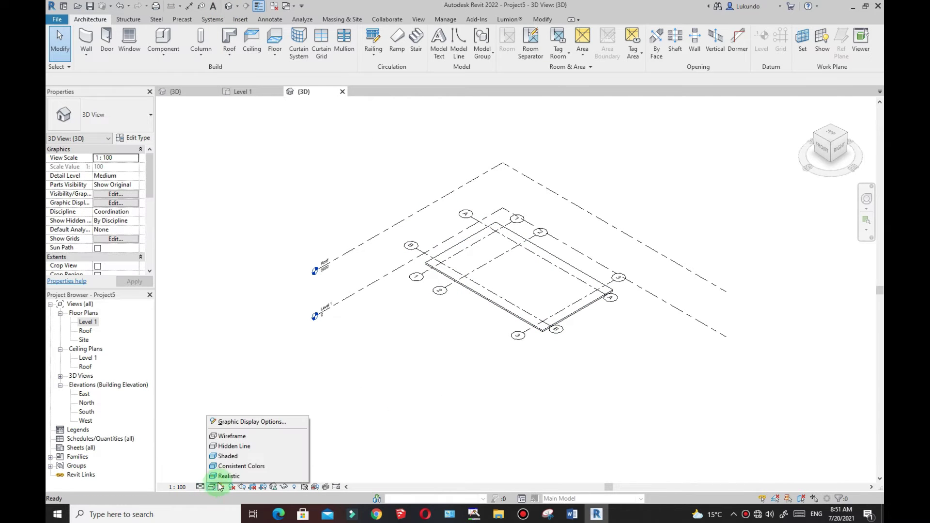
click(232, 456)
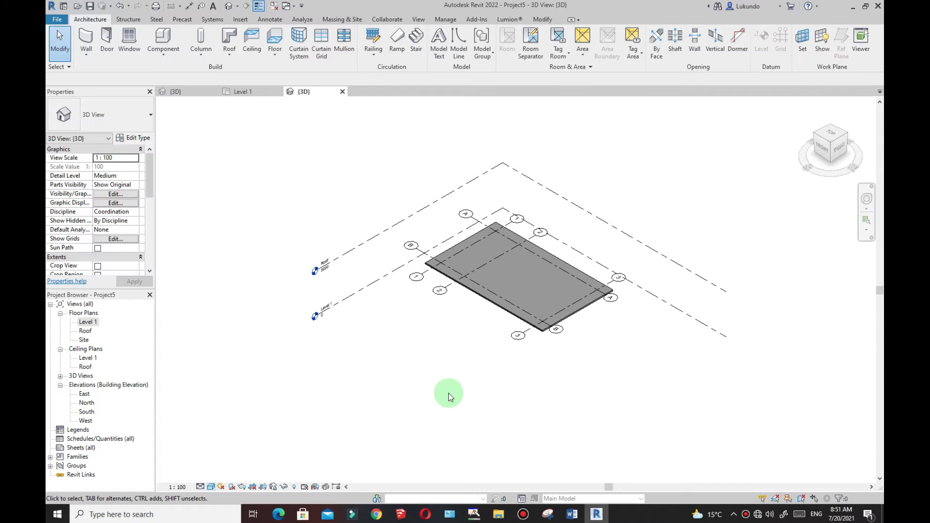
Step: Hide the Levels annotation category in the 3D view through its Visibility/Graphic Overrides
scroll(380, 228, up, 2)
key(v)
key(g)
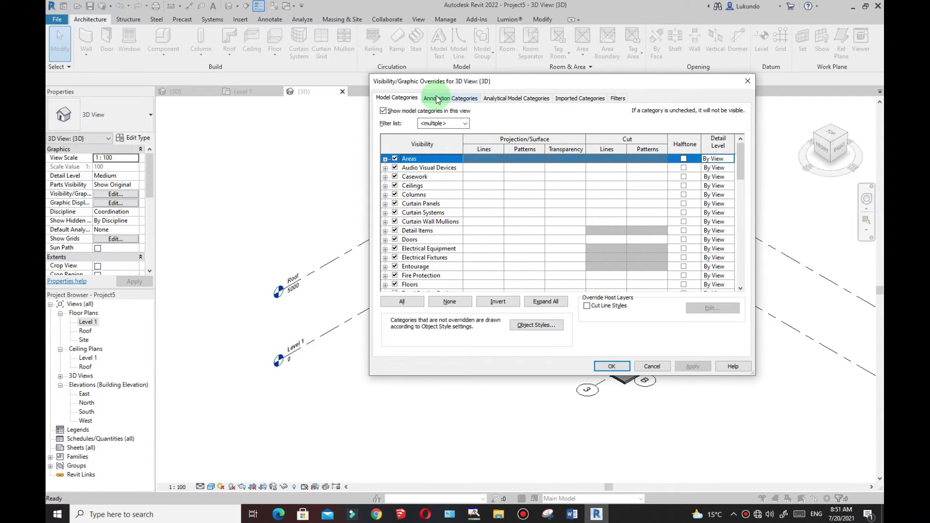
click(438, 99)
click(422, 232)
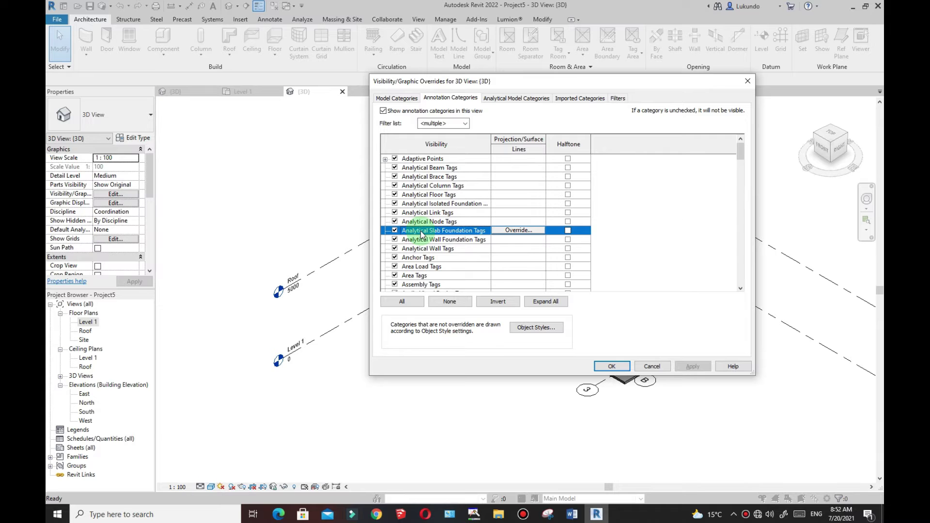
key(l)
click(395, 275)
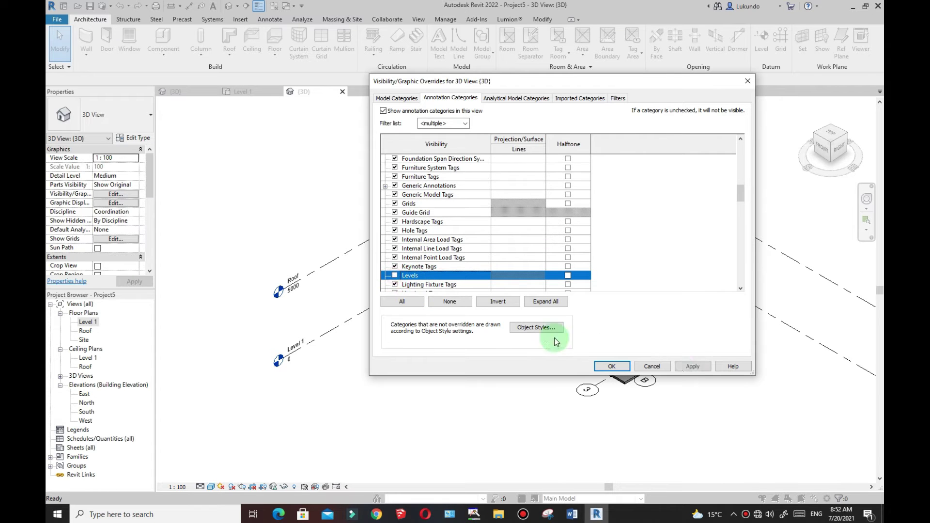
click(614, 366)
shift+middle_drag(461, 388, 535, 328)
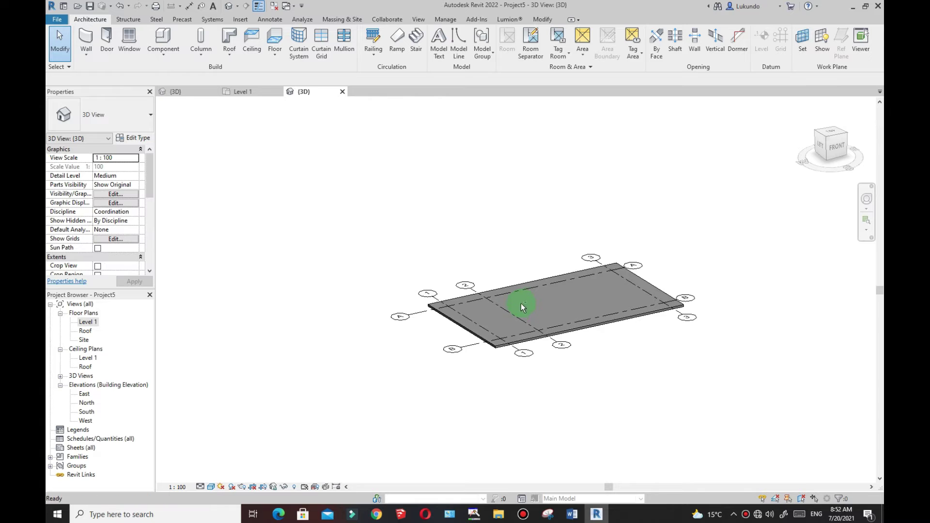
scroll(526, 317, up, 3)
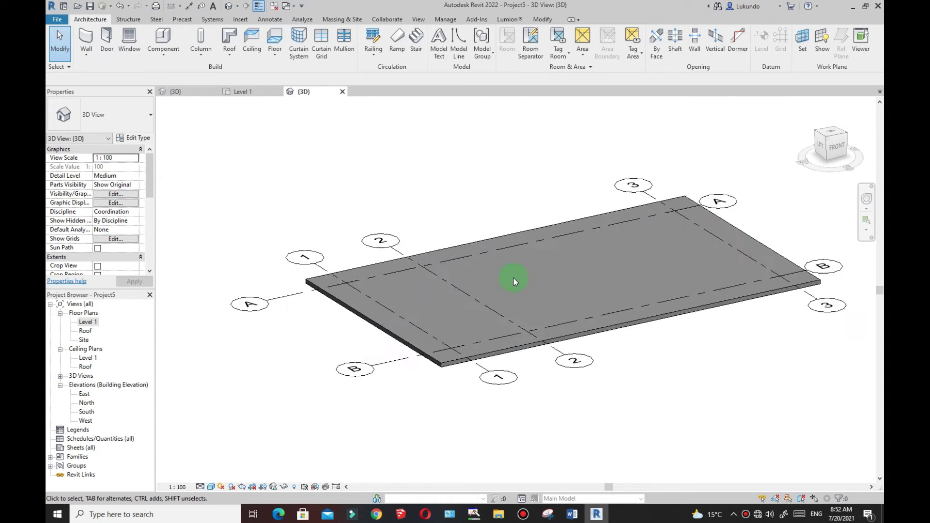
middle_drag(493, 301, 472, 306)
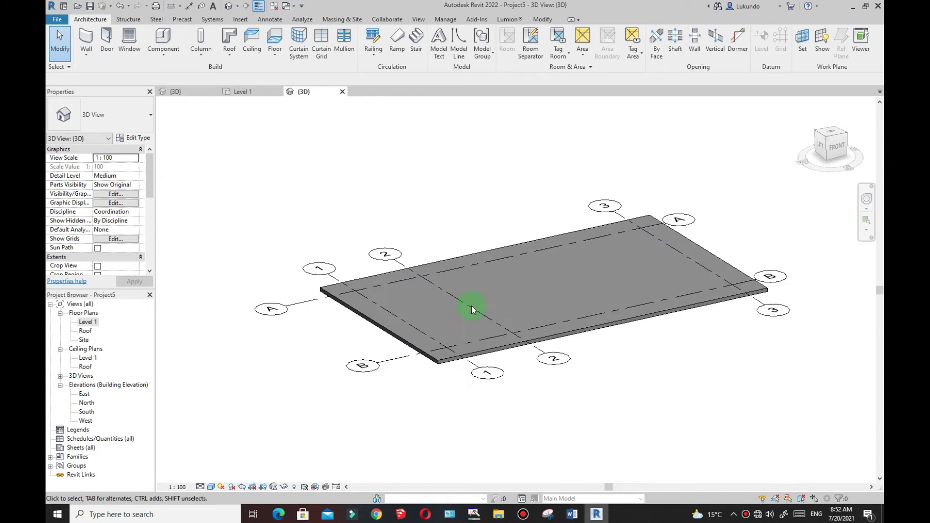
Step: Start an architectural wall in the Level 1 floor plan with type Generic - 200mm and top constraint Up to level: Roof
click(253, 96)
scroll(480, 267, down, 2)
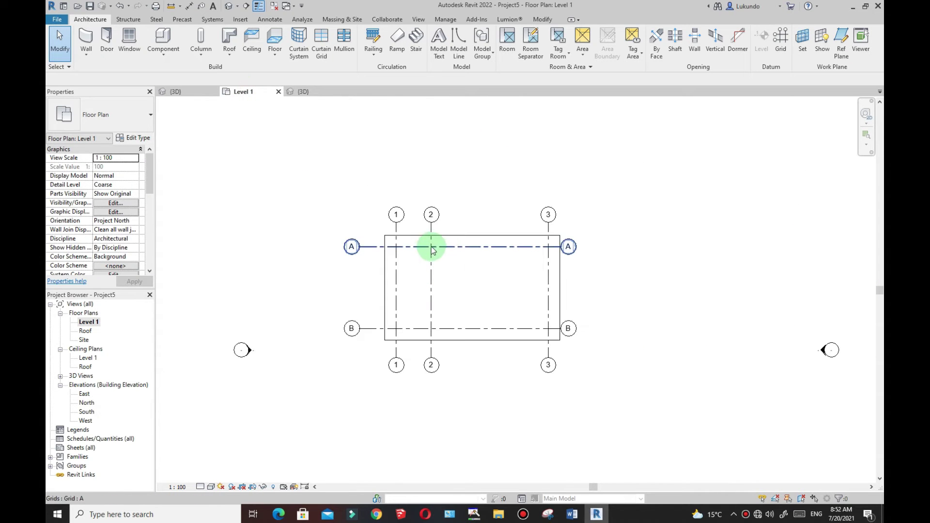
scroll(438, 283, up, 1)
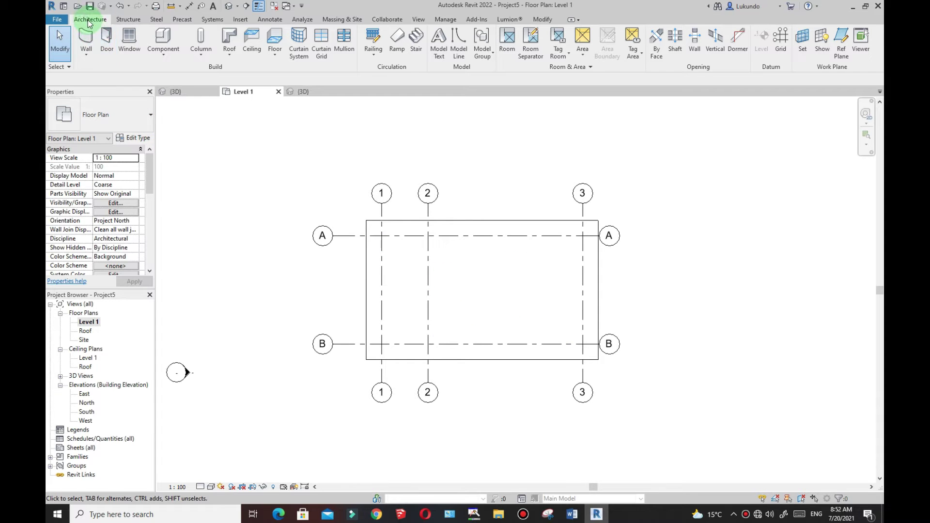
click(87, 49)
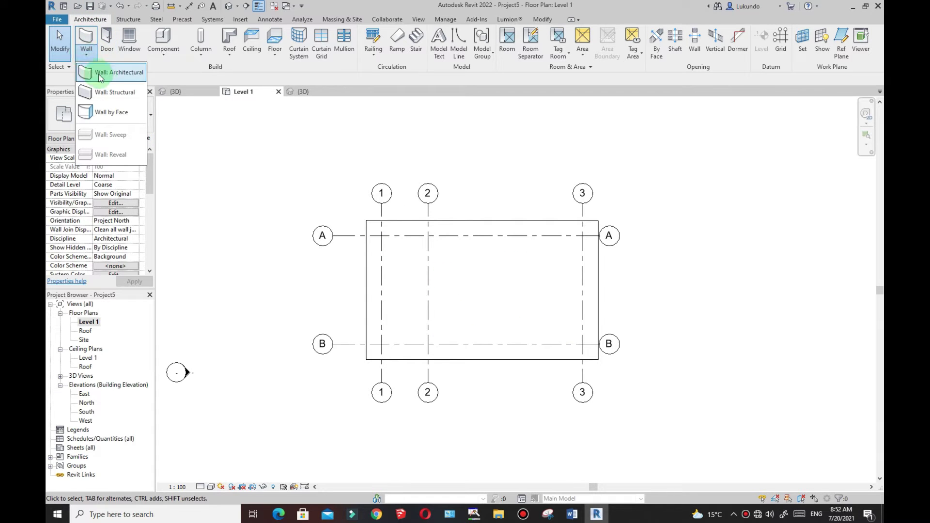
click(107, 73)
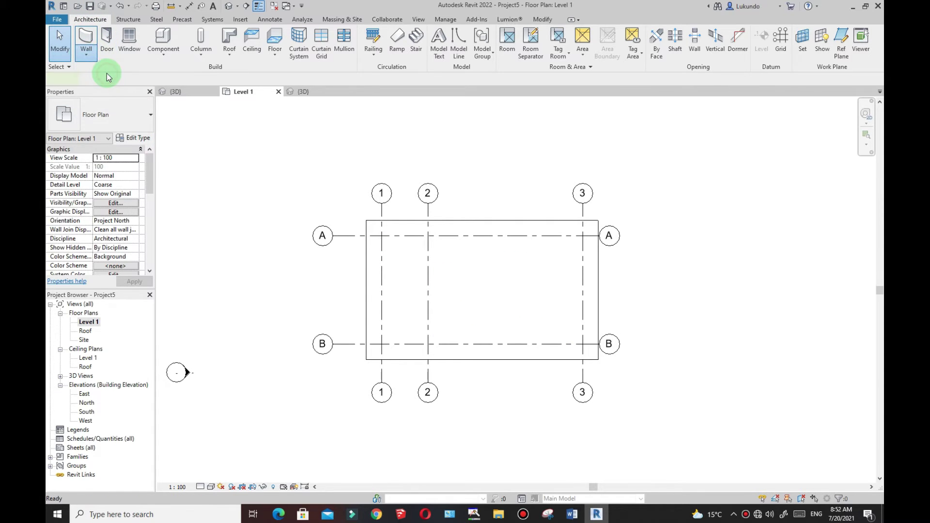
click(150, 115)
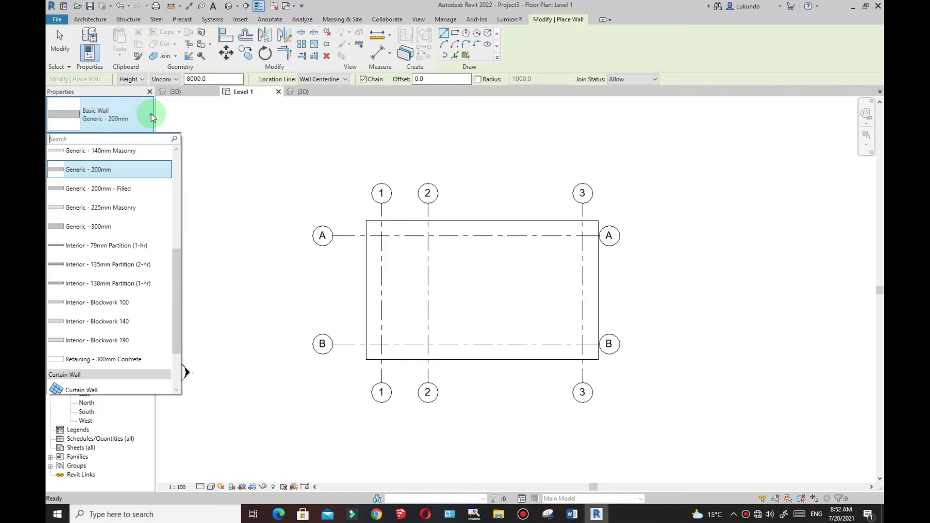
click(94, 172)
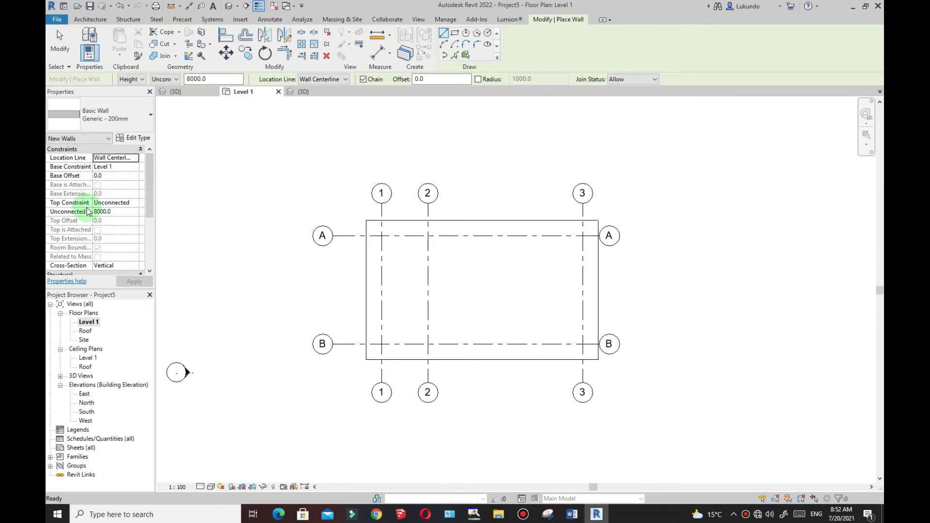
click(134, 204)
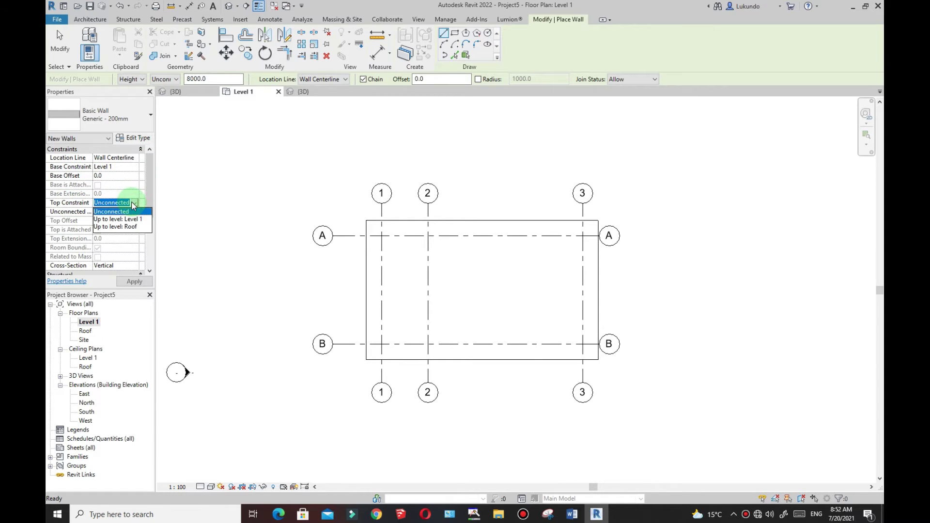
click(124, 228)
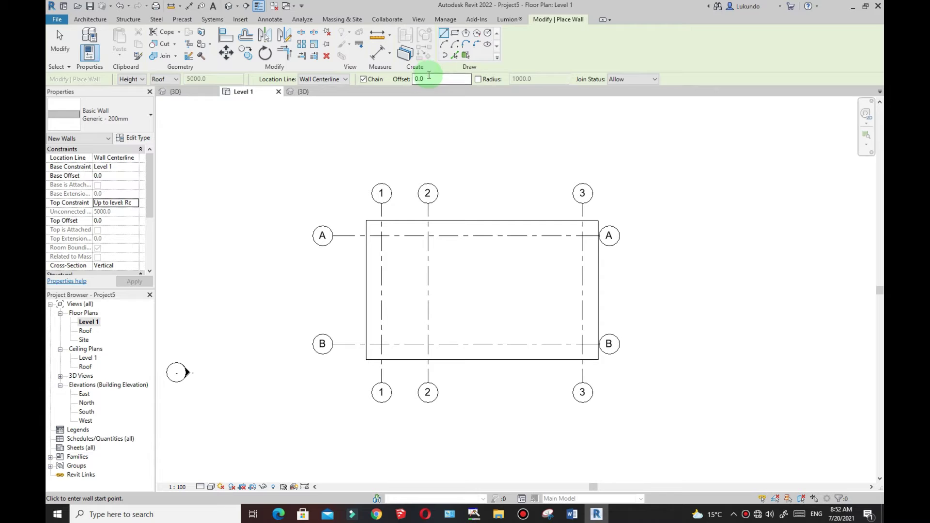
Step: Draw a rectangle of walls between grid intersections B-3 and A-2, and end the wall command
click(455, 32)
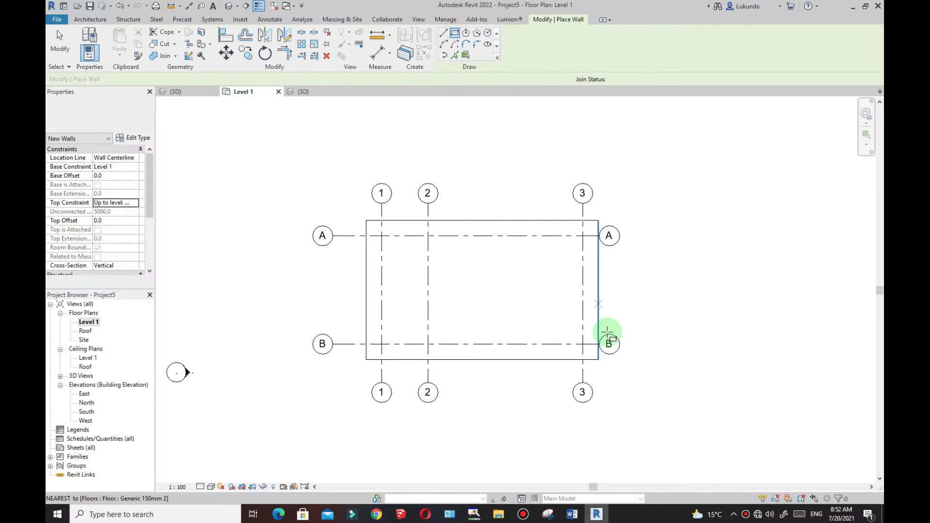
click(583, 344)
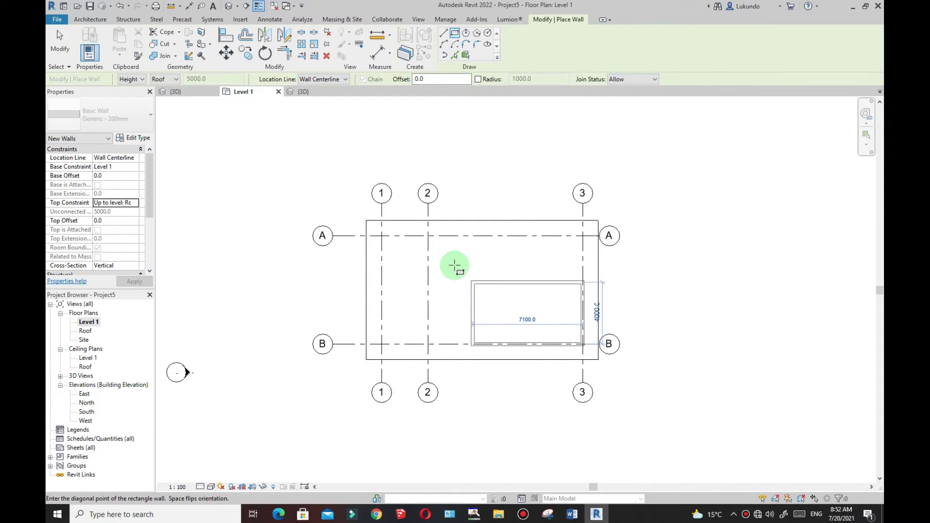
click(427, 236)
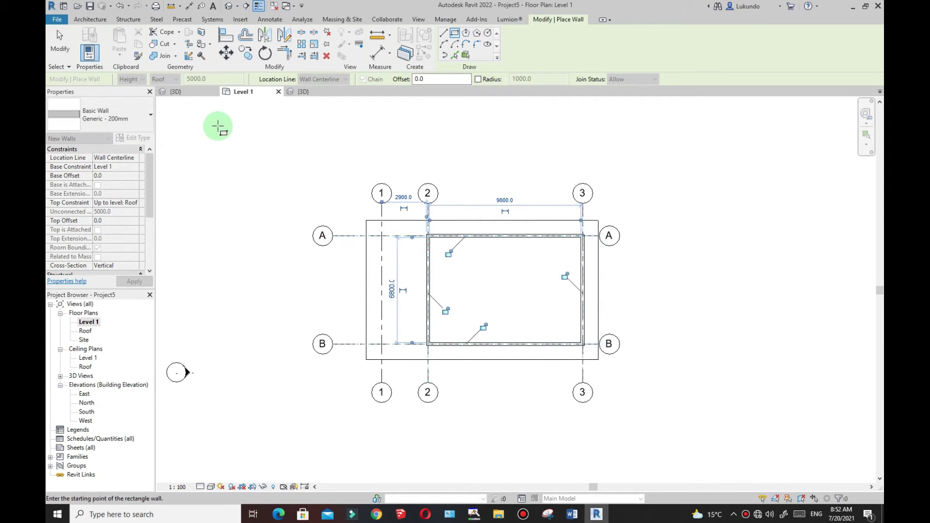
click(57, 38)
Step: Examine the new walls in 3D and in plan, and compare them with the finished building in the commercial project file
click(306, 91)
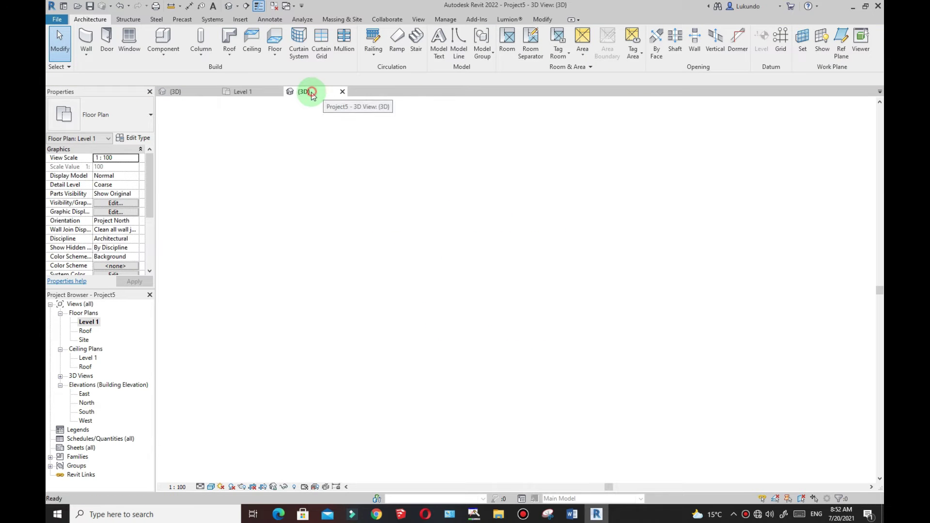
scroll(609, 244, up, 2)
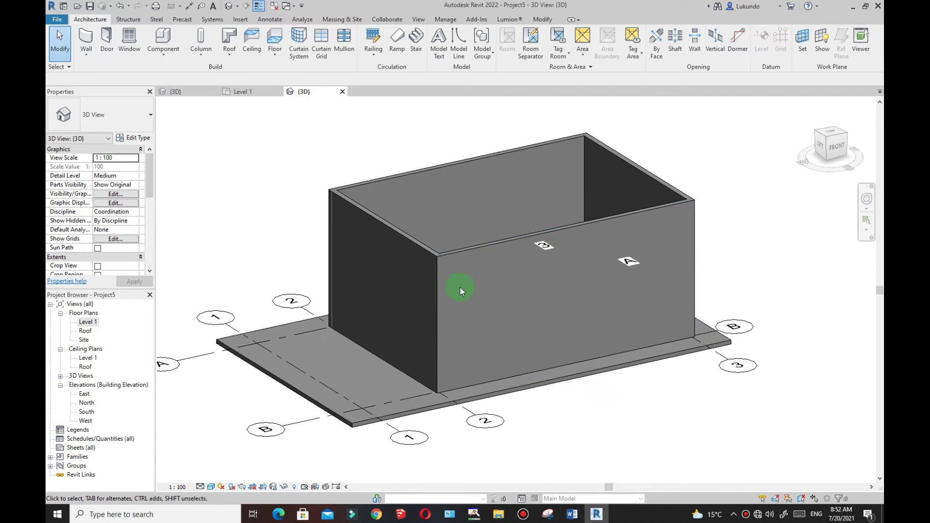
scroll(450, 344, down, 1)
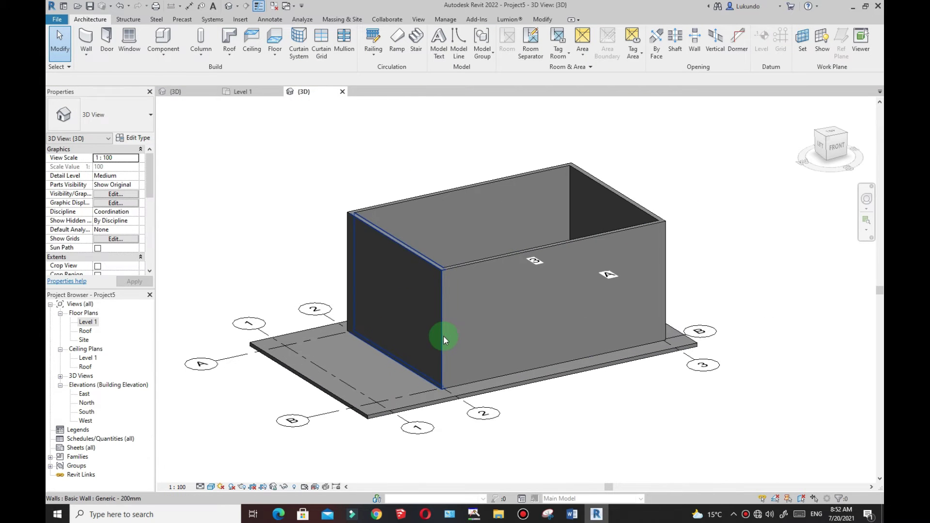
click(242, 93)
scroll(460, 327, up, 2)
scroll(481, 357, down, 1)
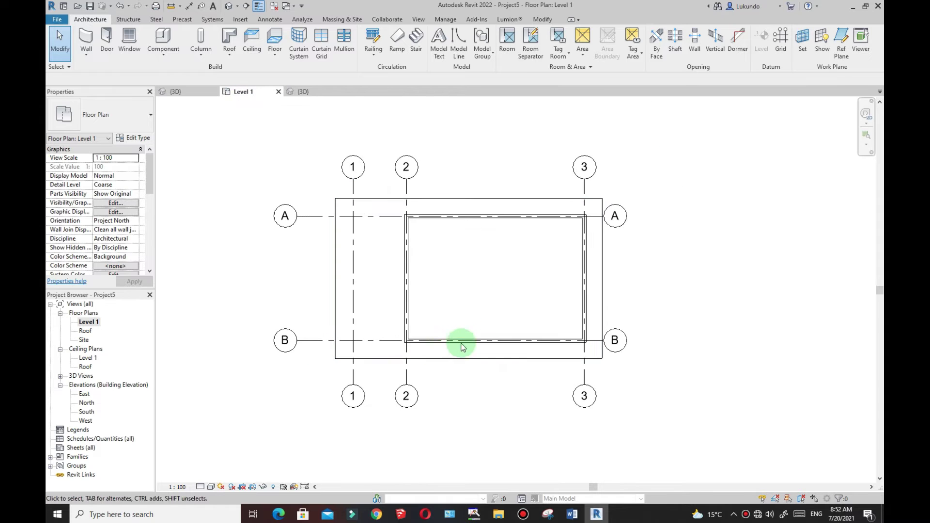
click(177, 92)
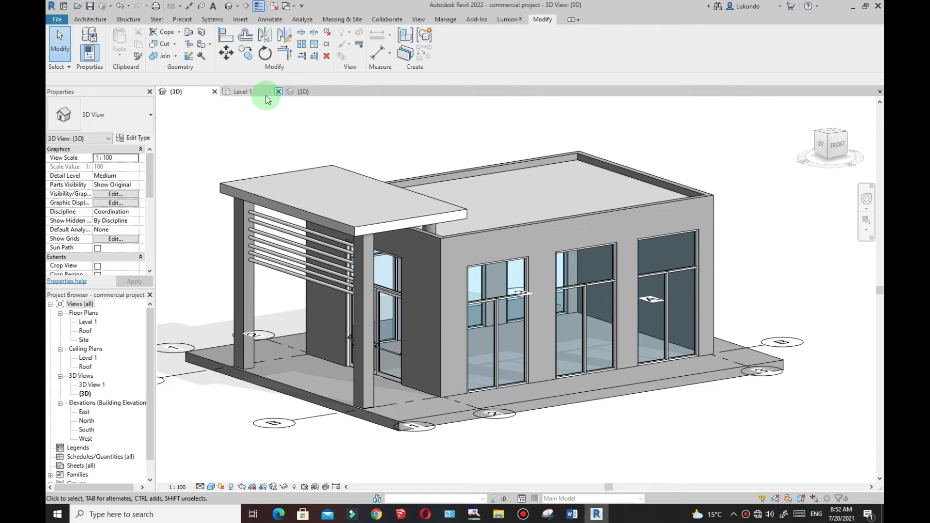
Step: Return to the Level 1 plan of Project5 and start an architectural wall with the Curtain Wall type
click(247, 95)
scroll(429, 319, up, 3)
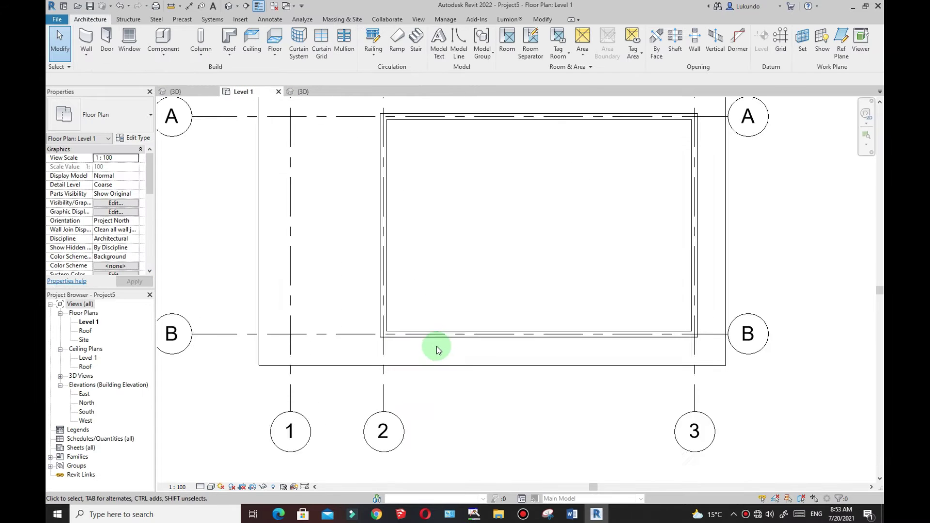
scroll(414, 344, up, 2)
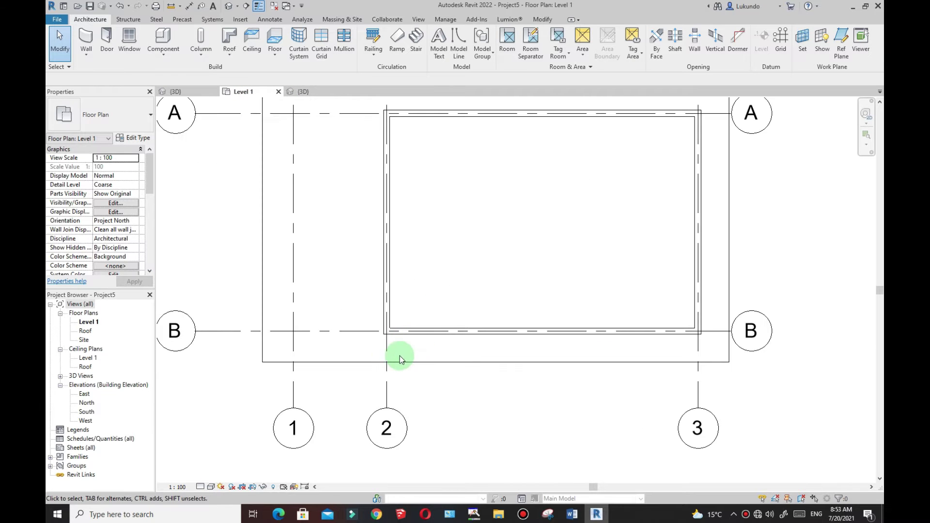
click(85, 56)
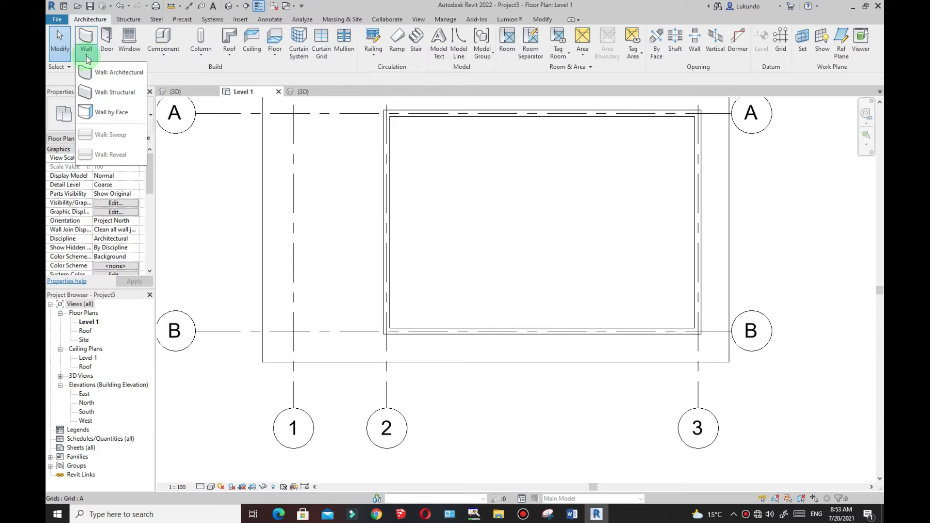
click(89, 60)
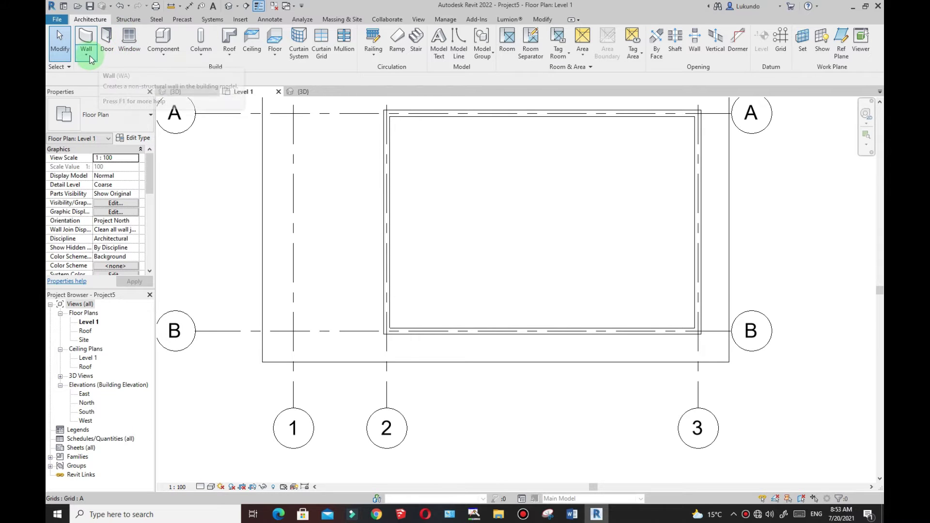
click(89, 58)
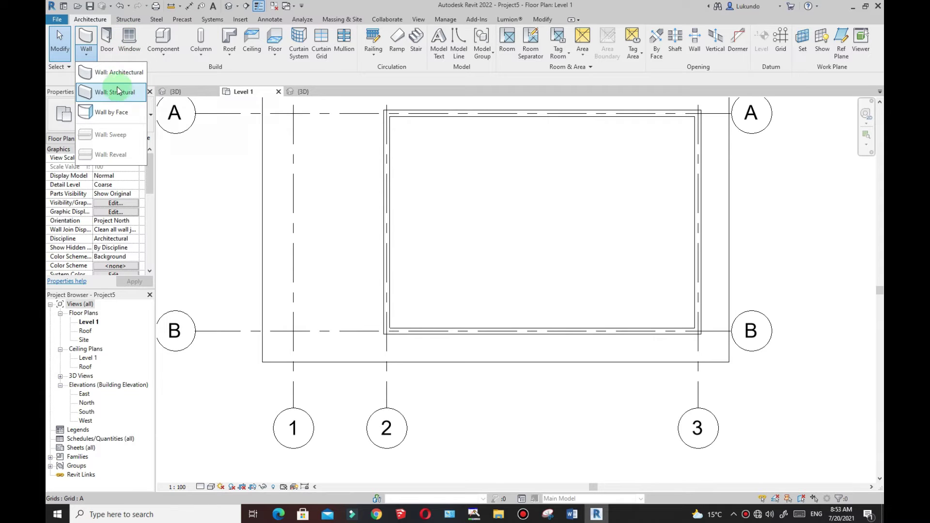
click(86, 57)
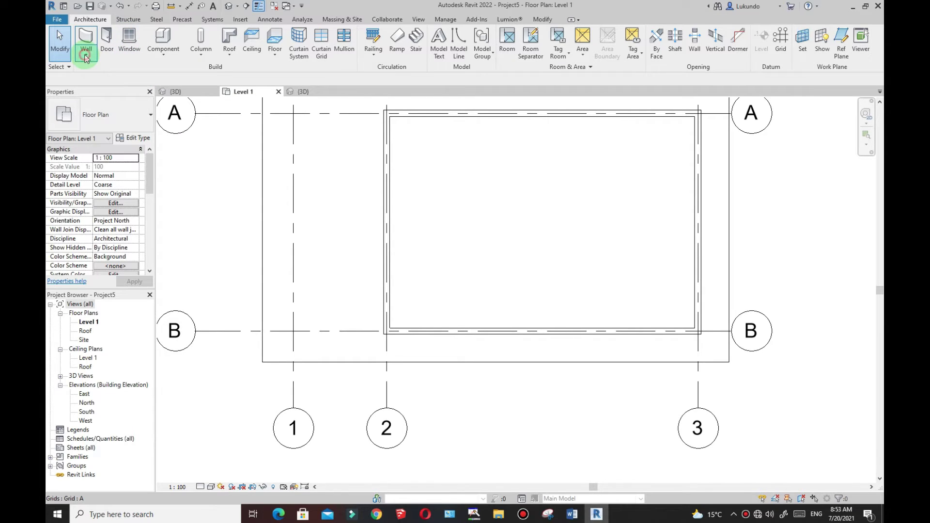
click(86, 56)
click(112, 72)
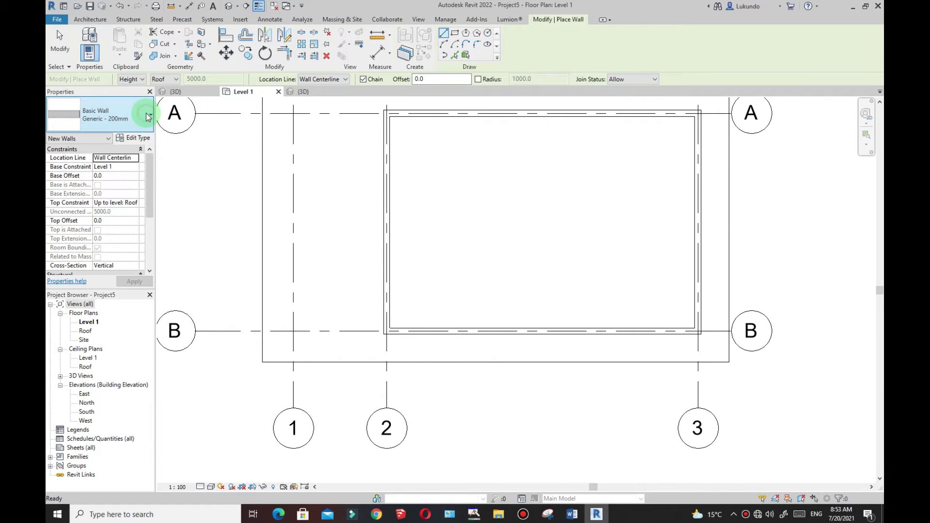
click(148, 117)
drag(176, 265, 170, 330)
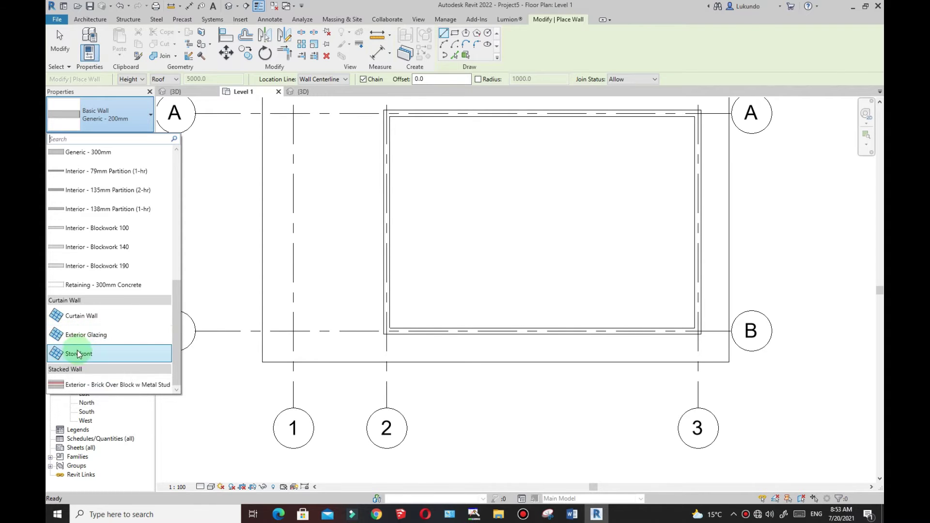
mouse_move(81, 318)
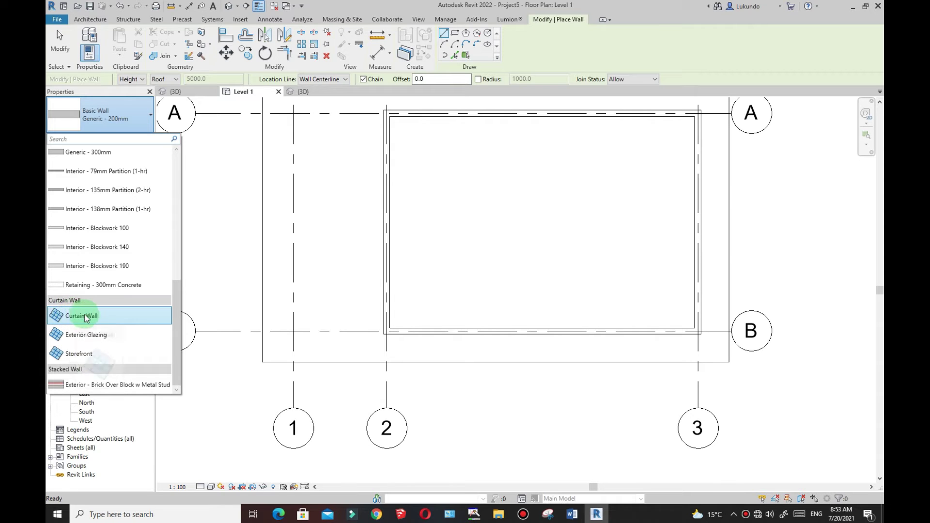
click(81, 318)
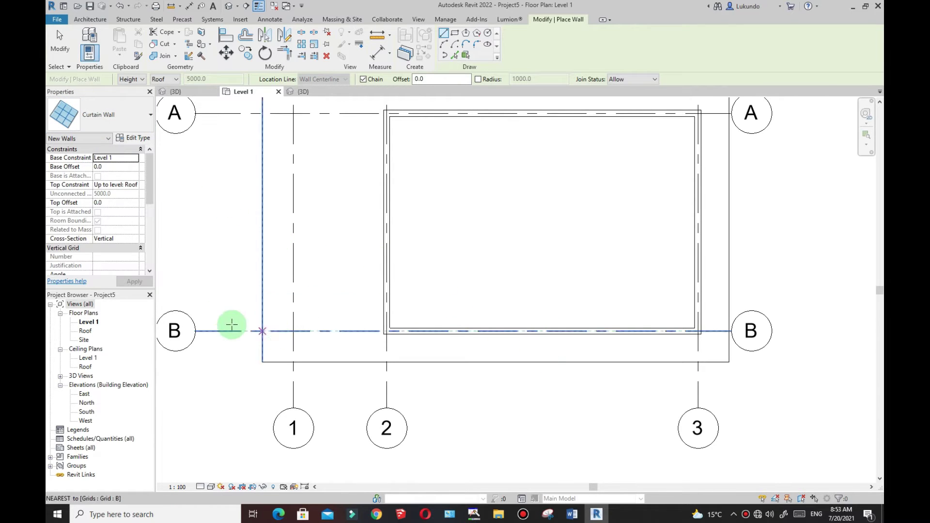
Step: Duplicate the Curtain Wall type as Curtain Wall 2 in its type properties
click(132, 139)
drag(297, 63, 356, 82)
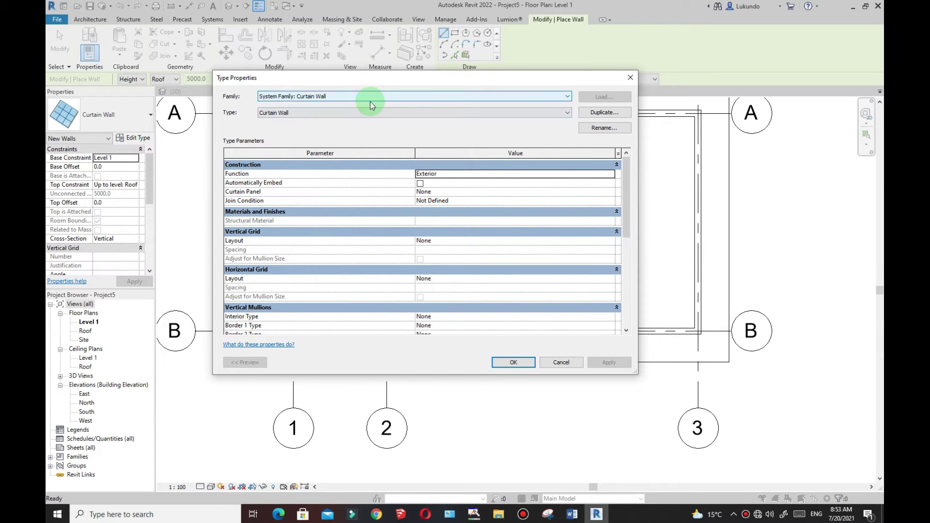
click(600, 112)
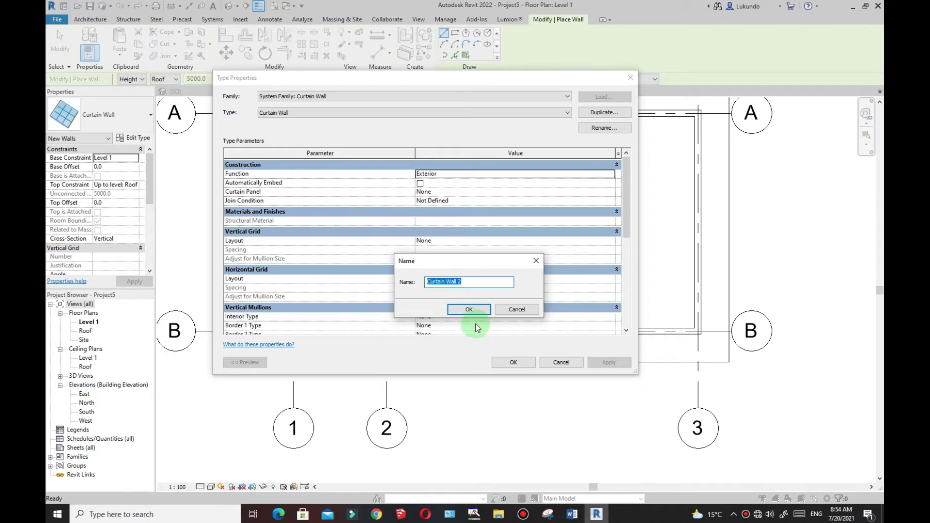
click(461, 310)
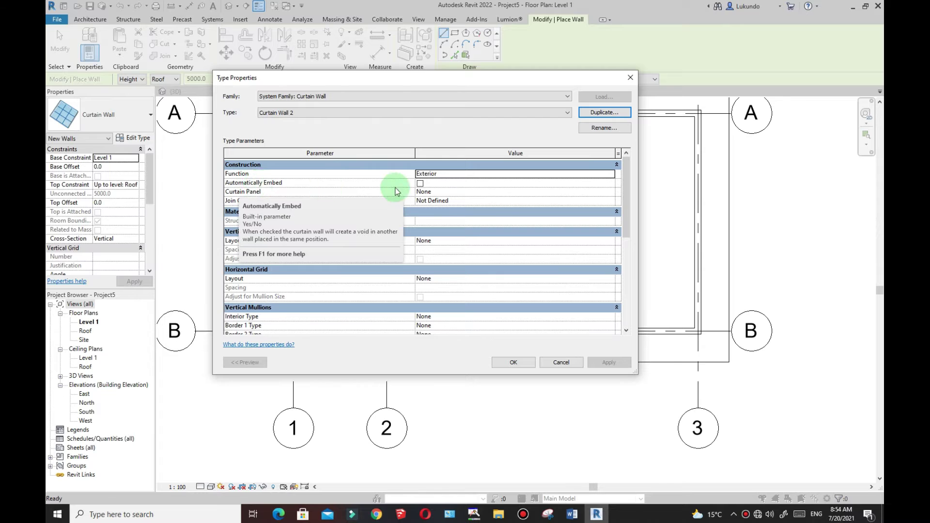
Step: Enable Automatically Embed in the Curtain Wall 2 type properties and accept the settings
click(420, 183)
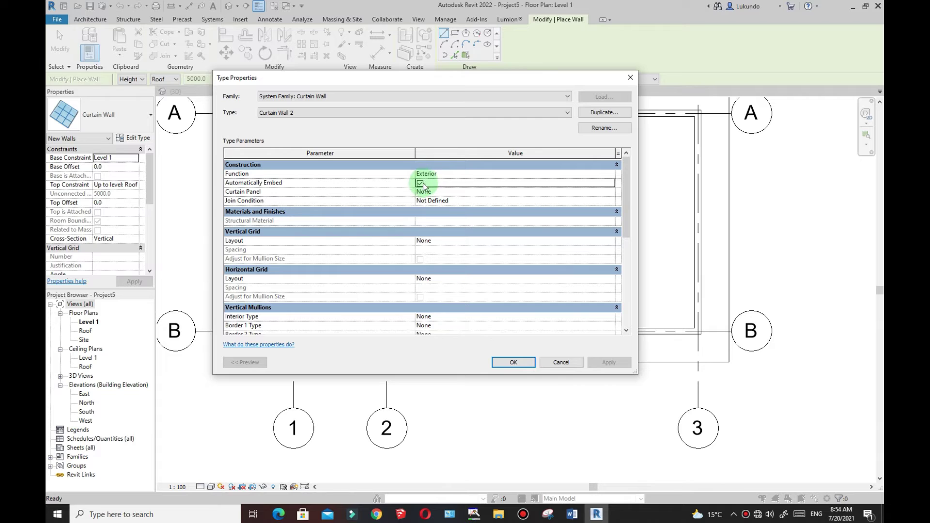
drag(424, 79, 404, 38)
scroll(417, 198, down, 5)
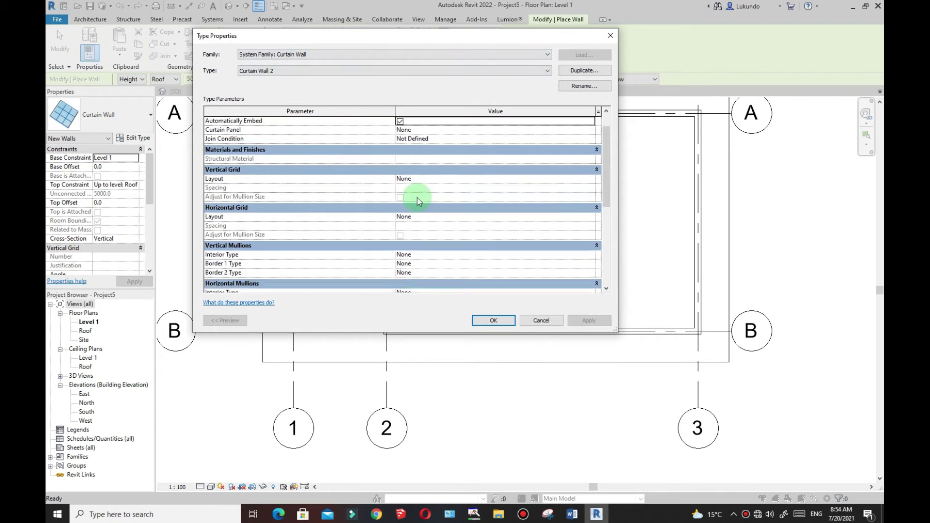
scroll(357, 164, up, 5)
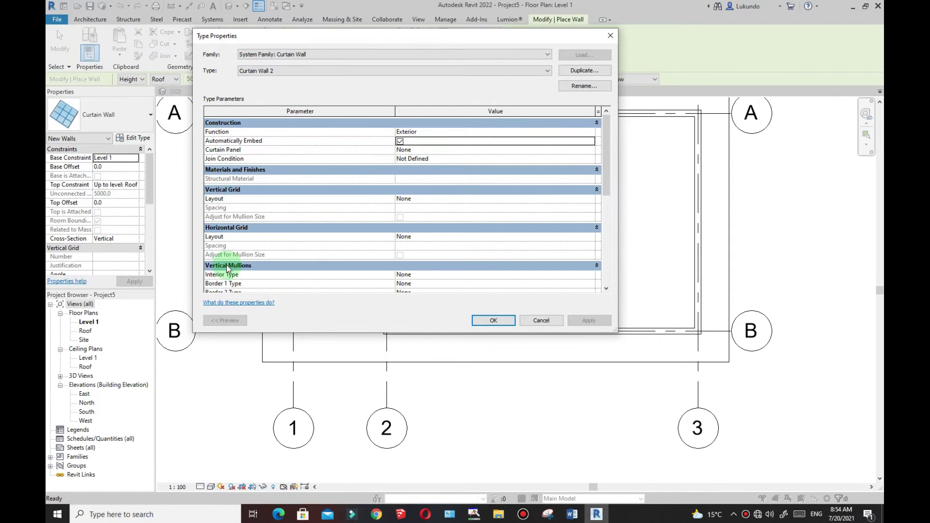
scroll(407, 179, down, 2)
scroll(425, 207, down, 2)
scroll(386, 162, up, 2)
scroll(416, 210, up, 2)
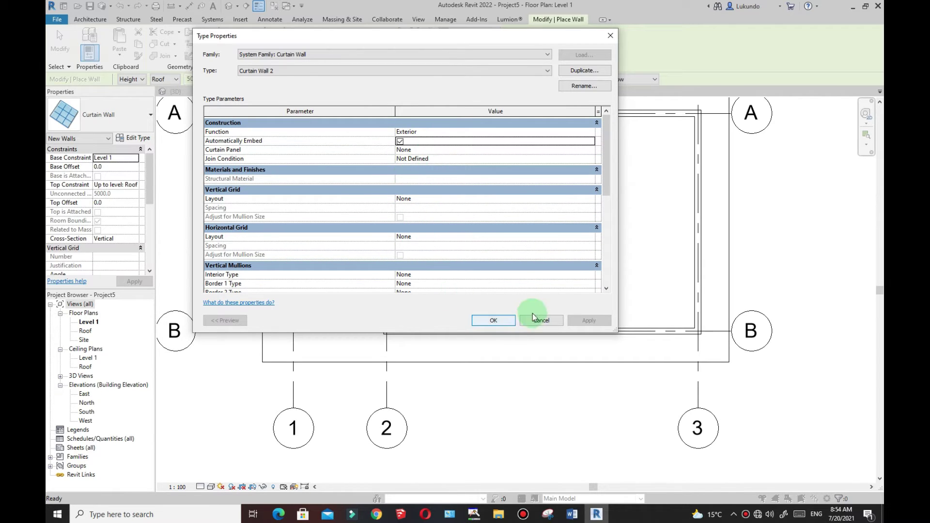
click(494, 320)
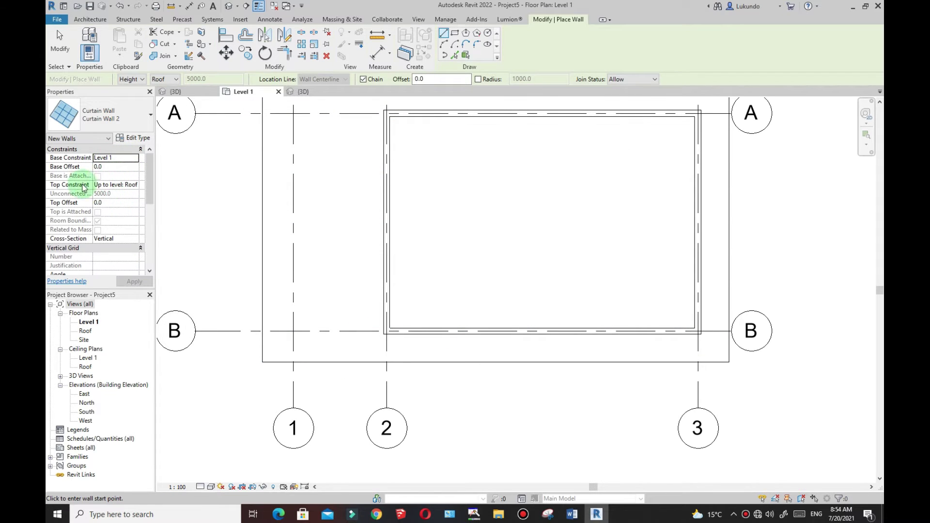
Step: Set the new curtain wall's top constraint to Unconnected with an unconnected height of 4000 mm
click(136, 186)
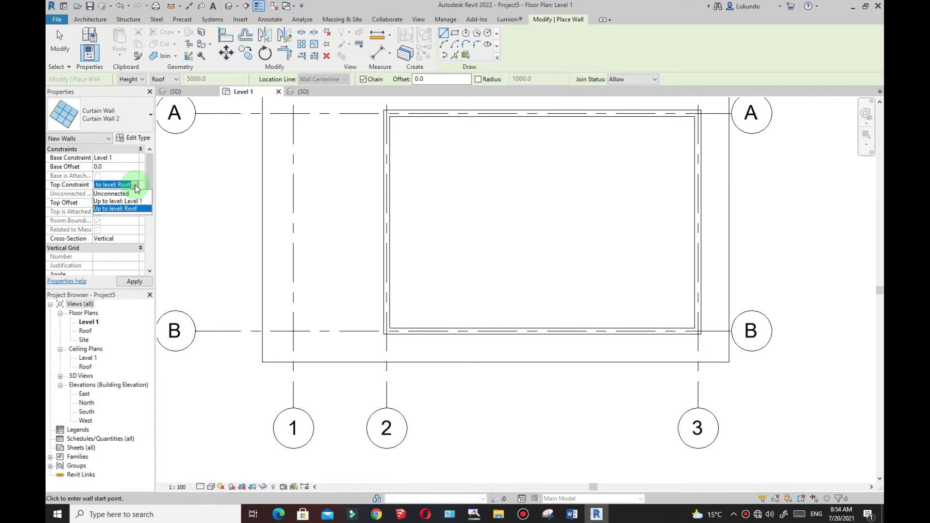
click(117, 194)
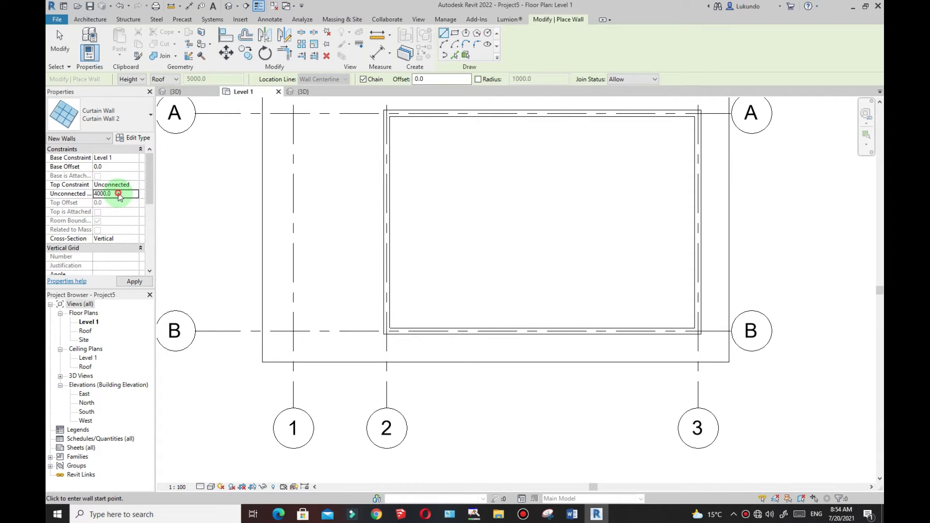
double_click(107, 194)
double_click(104, 194)
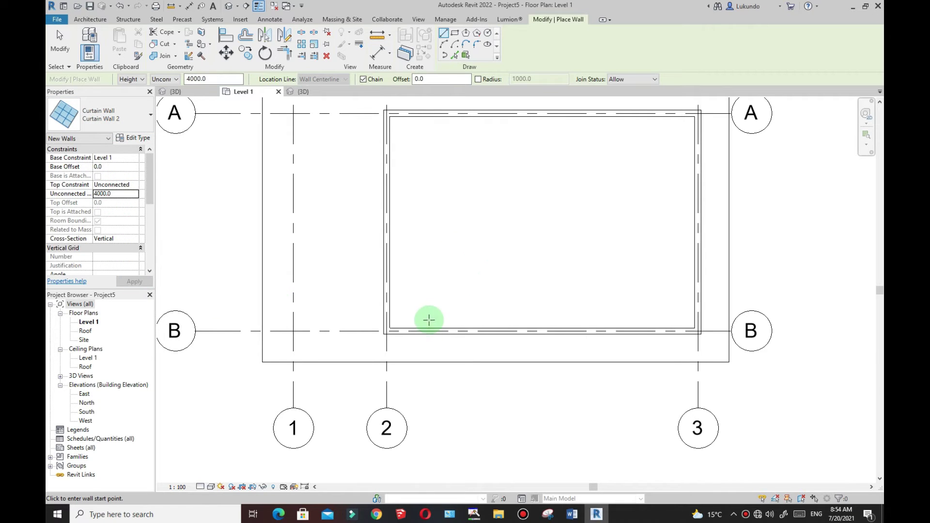
Step: Draw a 2300 mm curtain wall along the grid B wall, starting 800 mm from the wall on grid 2, and end the command
scroll(422, 338, up, 2)
scroll(392, 348, down, 3)
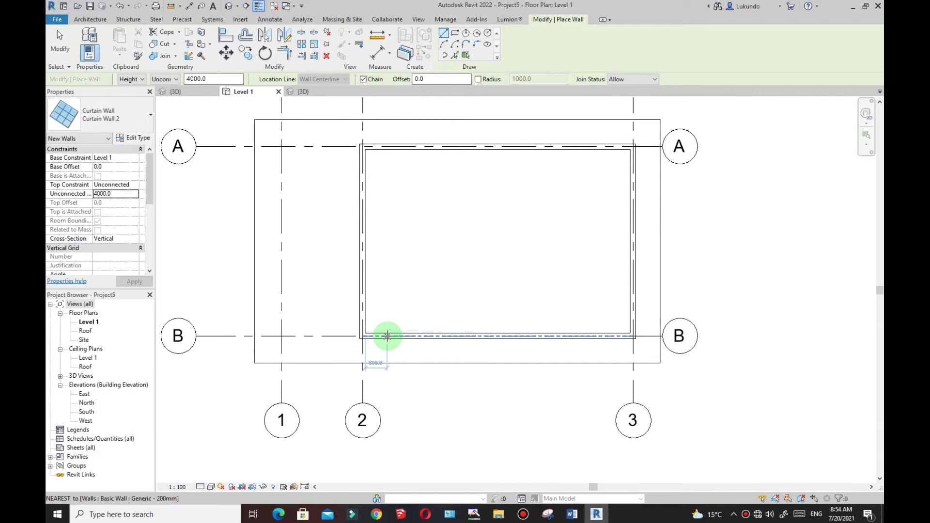
click(388, 336)
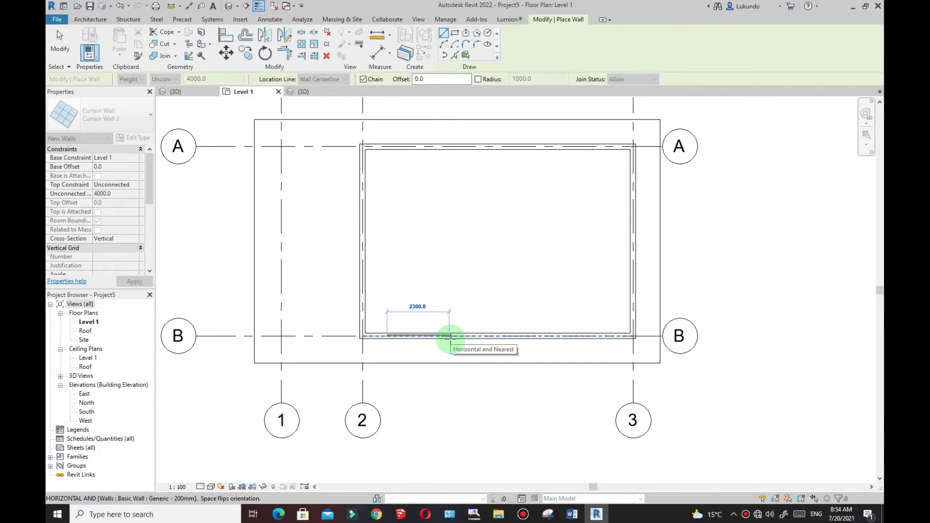
click(449, 336)
key(Escape)
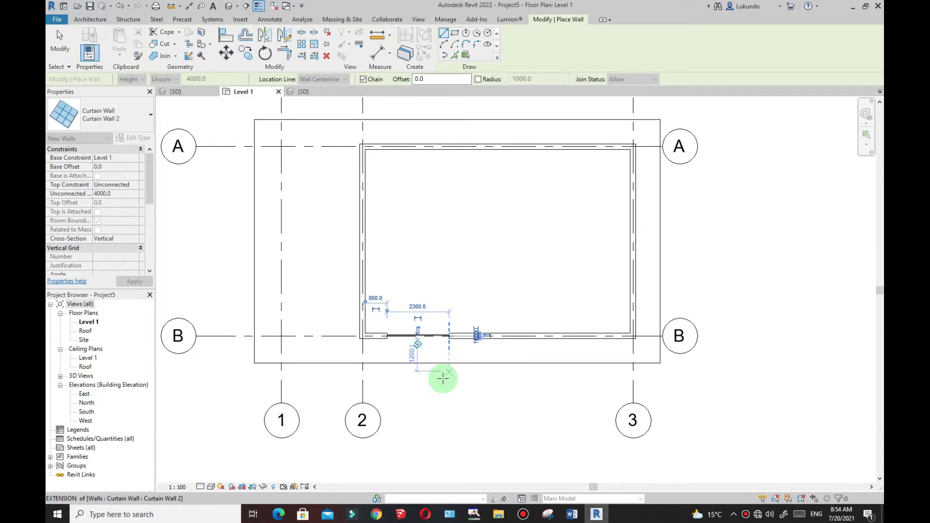
key(Escape)
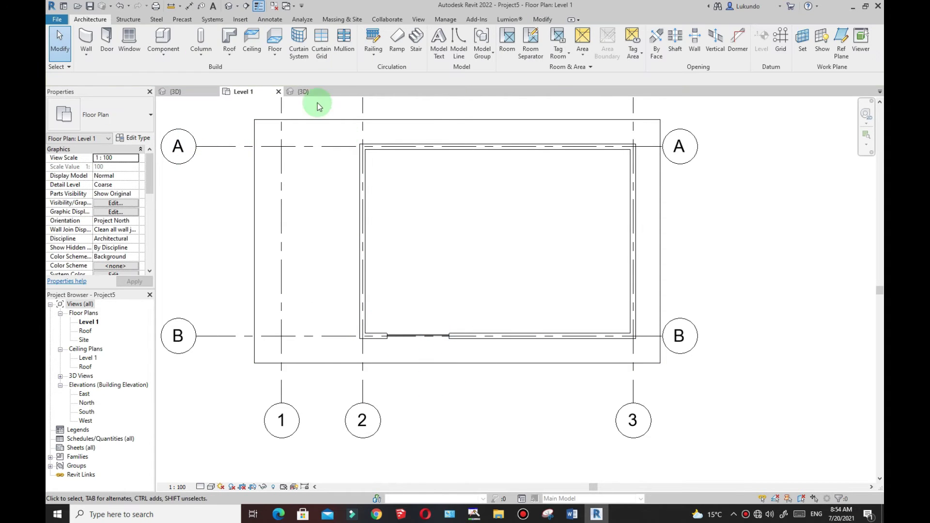
Step: Examine the embedded curtain wall and its glazed panel in the Project5 3D view
click(301, 92)
scroll(483, 358, up, 2)
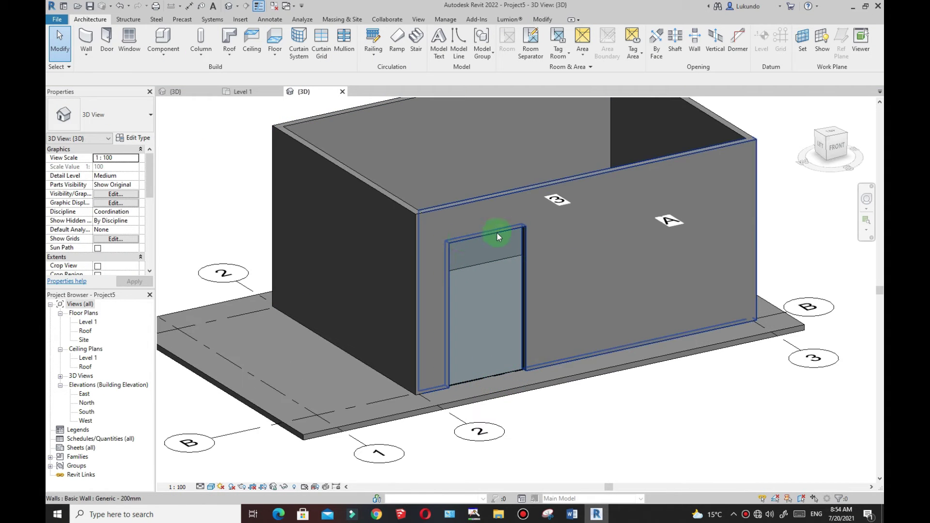
scroll(505, 348, down, 1)
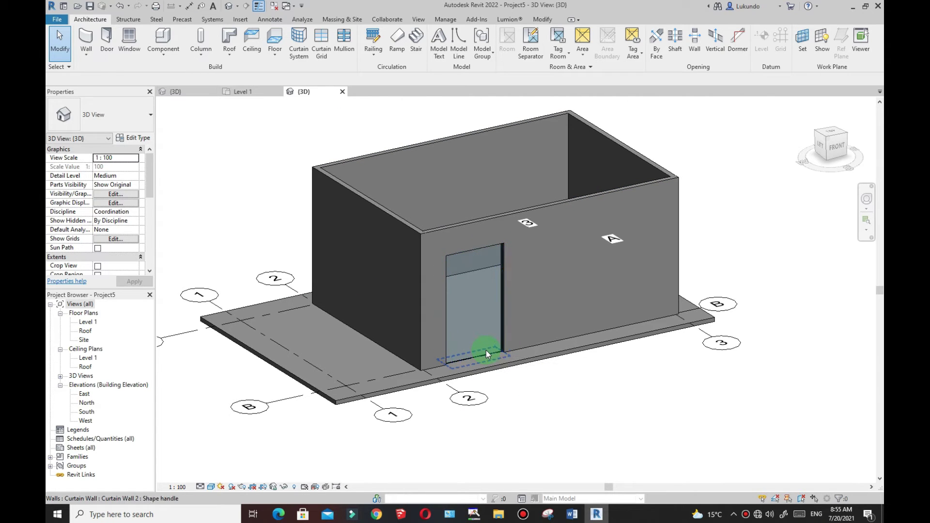
key(Tab)
click(501, 325)
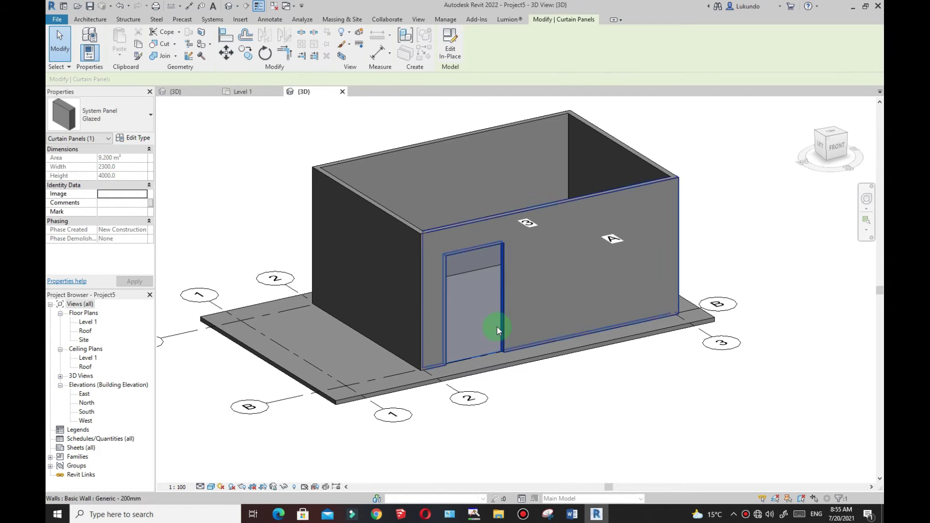
click(601, 405)
shift+middle_drag(622, 400, 616, 403)
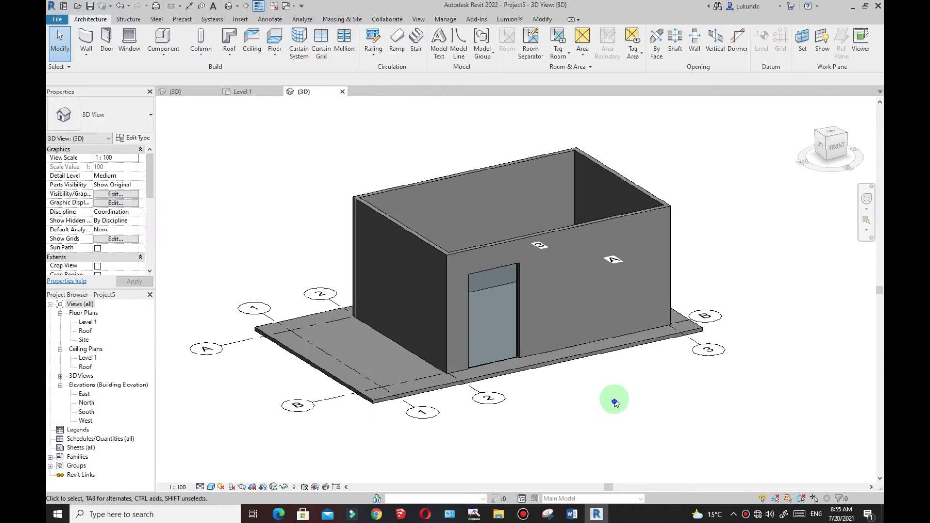
scroll(487, 347, up, 2)
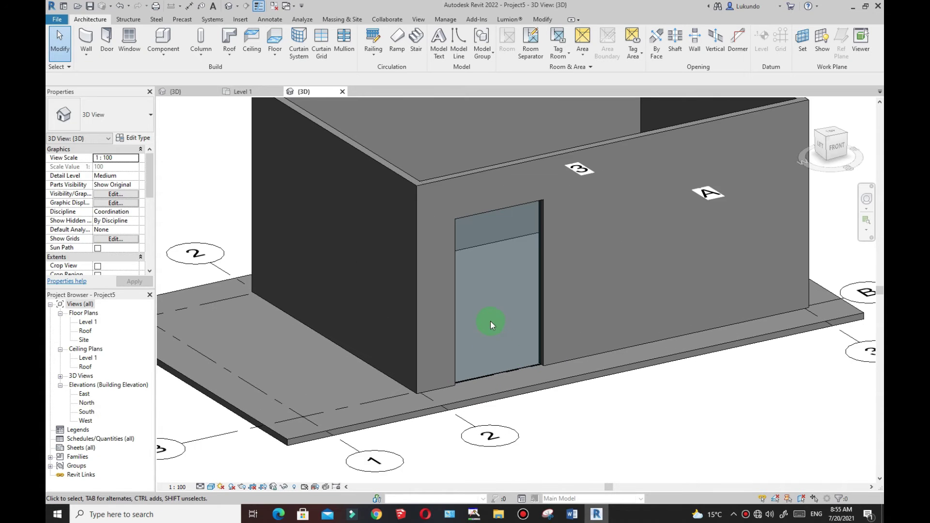
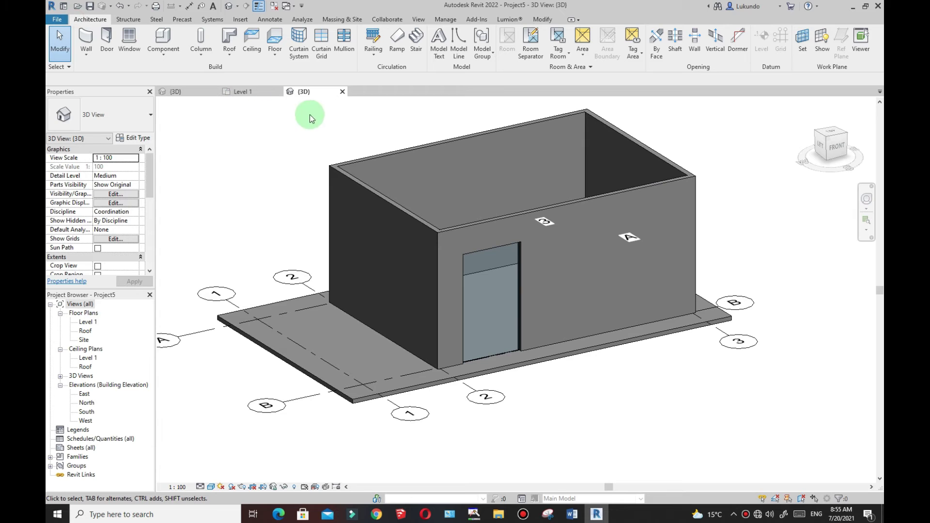
Step: Place a horizontal curtain grid line across the glazed panel, 1200 mm below its top edge, and end the command
click(321, 40)
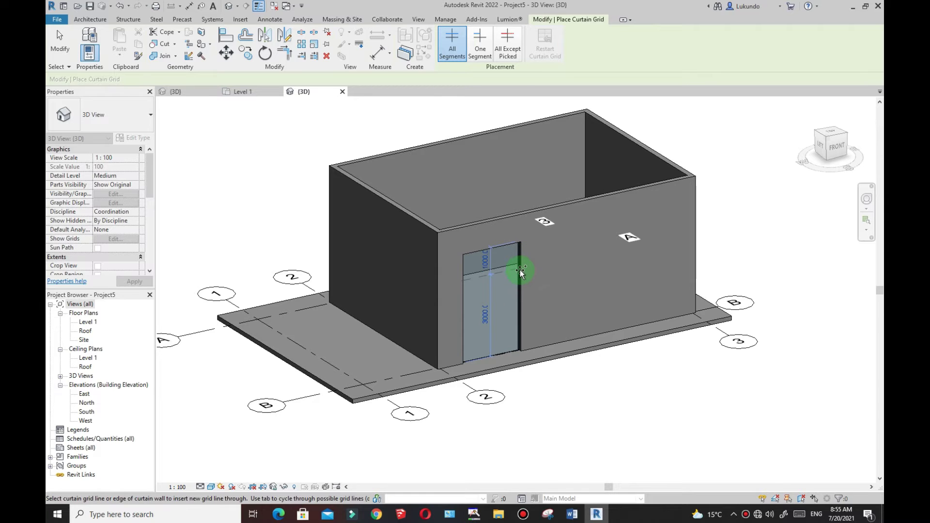
scroll(518, 281, up, 5)
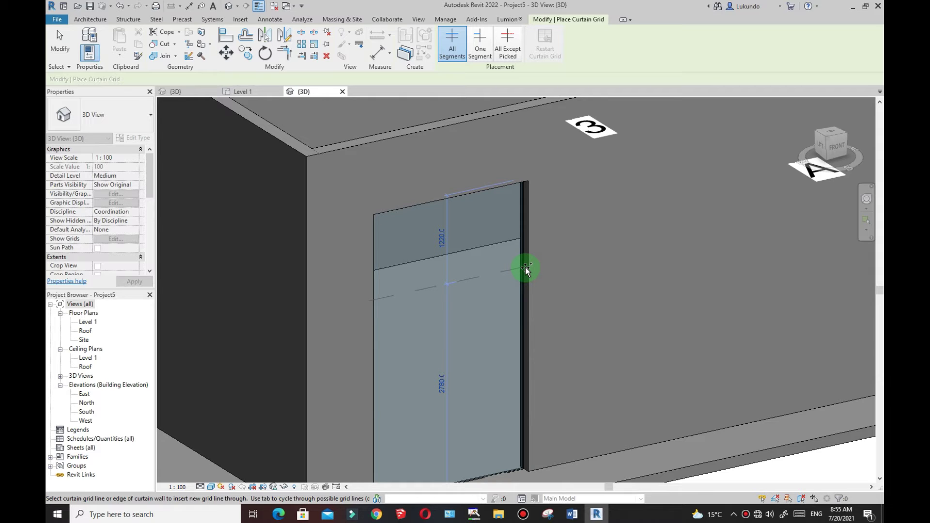
click(525, 267)
click(58, 45)
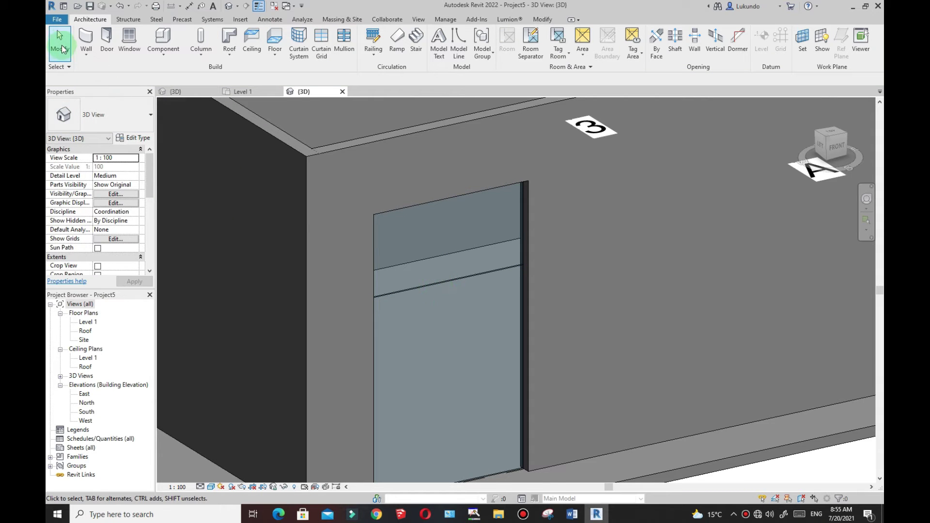
Step: Check the grid line's distance from the panel's top edge and compare the glazing with the finished building in the commercial project file
click(431, 286)
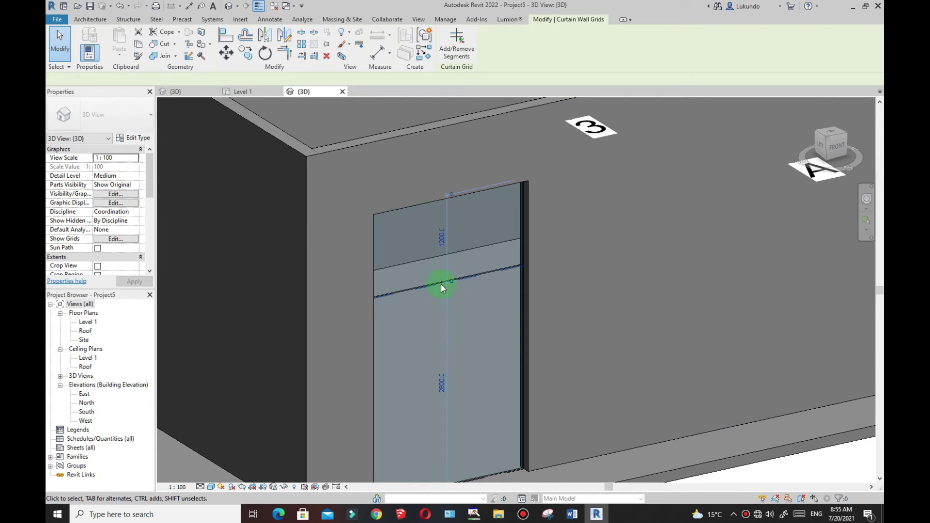
scroll(435, 243, up, 3)
click(448, 237)
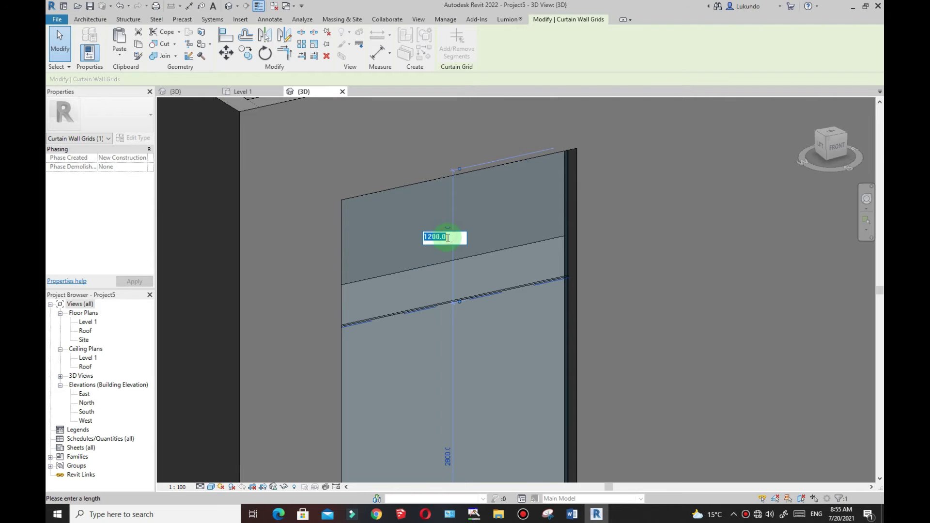
key(Escape)
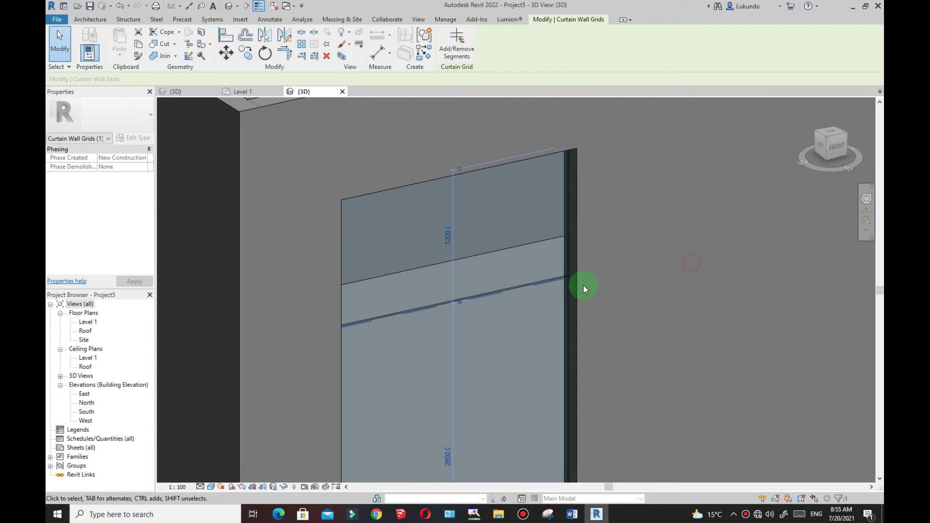
scroll(584, 286, down, 5)
key(Escape)
scroll(429, 360, down, 2)
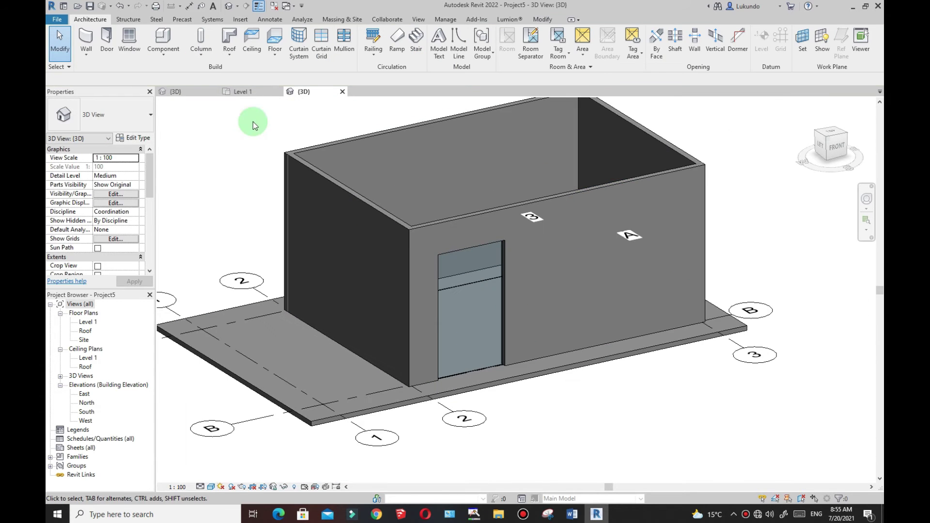
click(183, 95)
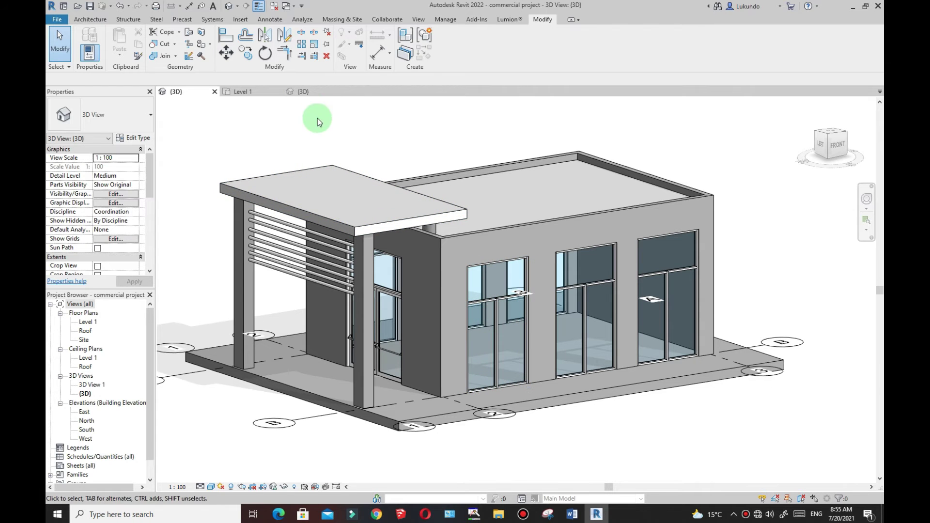
click(304, 92)
scroll(461, 315, up, 1)
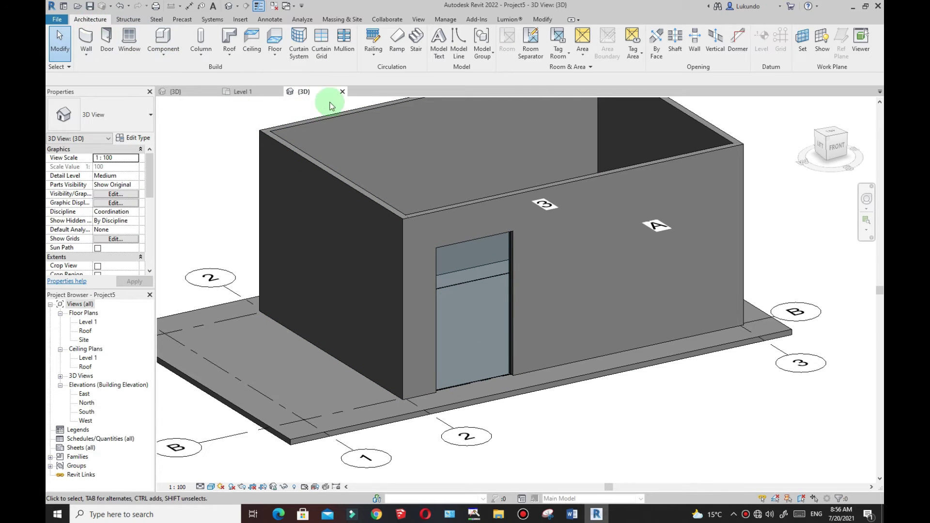
Step: Add a one-segment vertical curtain grid line at the middle of the lower panel, 1150 mm from each side, and end the command
click(322, 50)
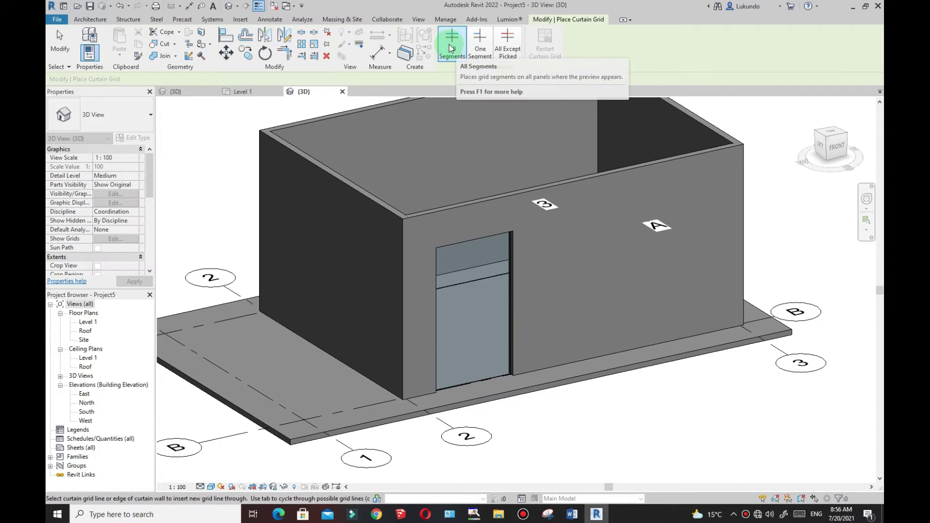
click(481, 52)
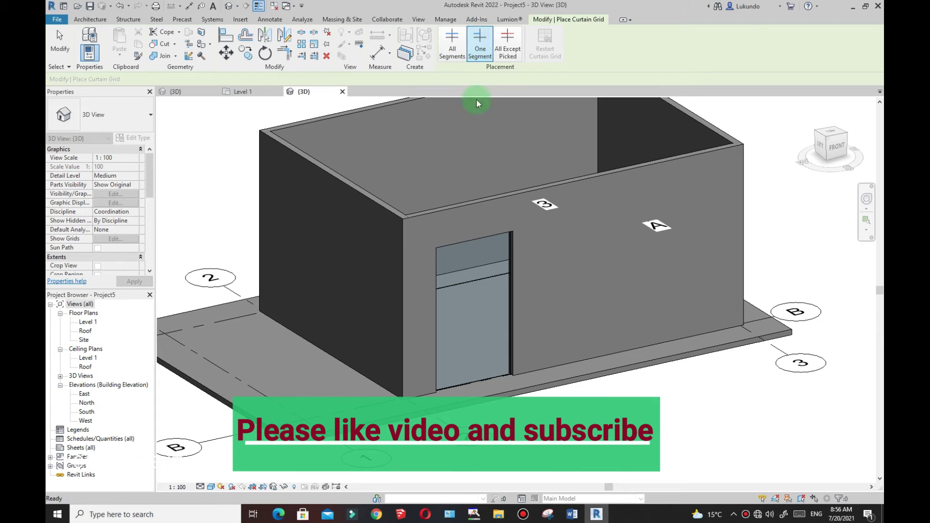
click(475, 379)
scroll(463, 309, up, 3)
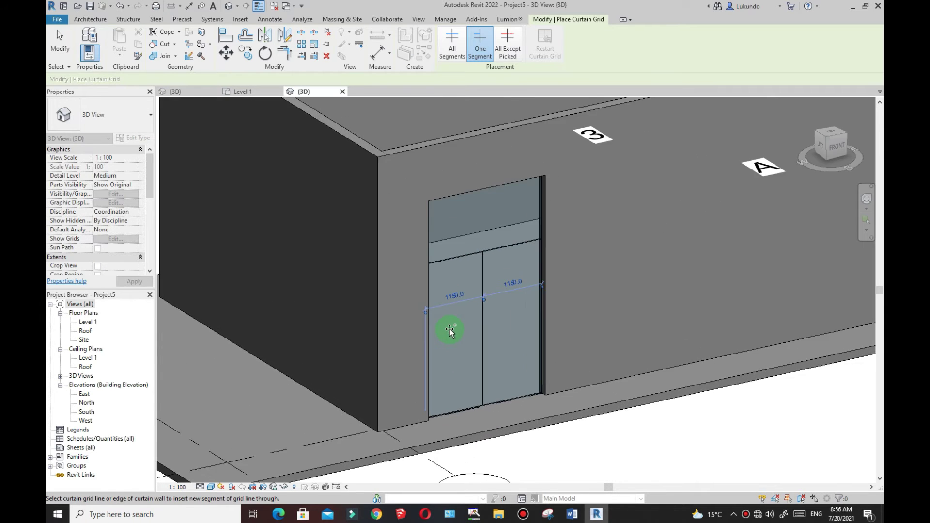
click(60, 42)
scroll(487, 313, down, 5)
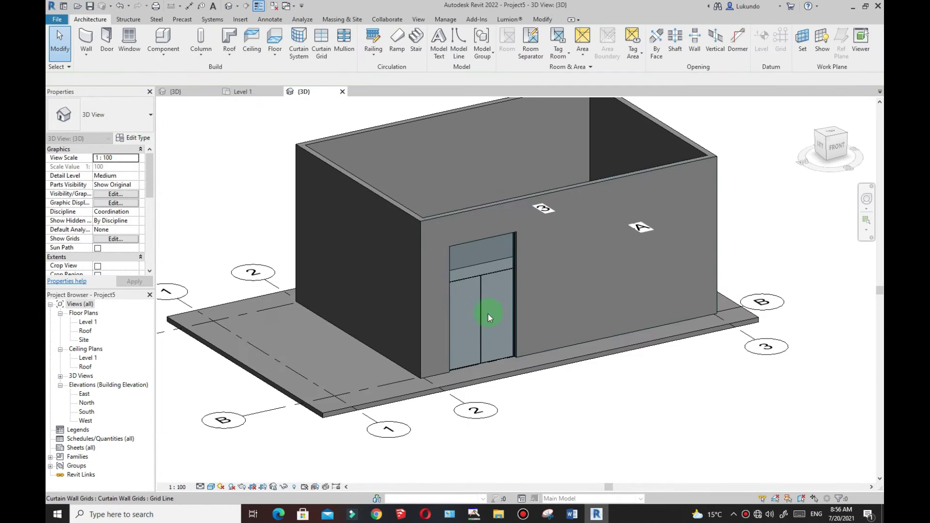
Step: Place 50 x 150mm rectangular mullions along the outer edges of the embedded curtain wall
scroll(443, 248, up, 4)
scroll(473, 277, down, 5)
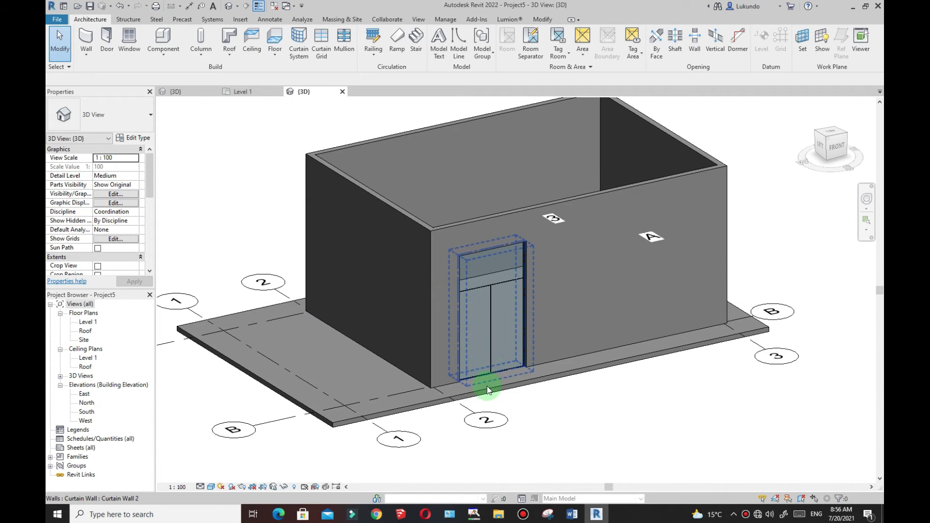
scroll(465, 305, up, 5)
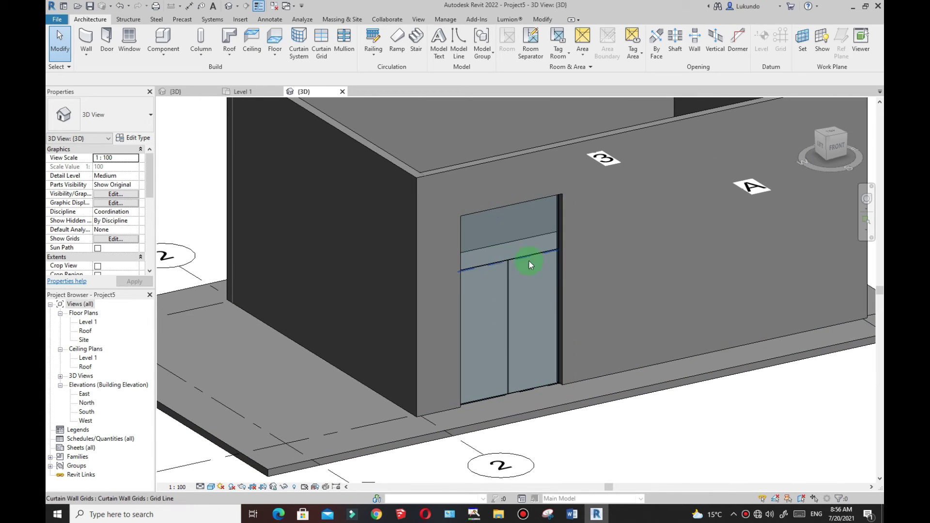
scroll(490, 387, down, 2)
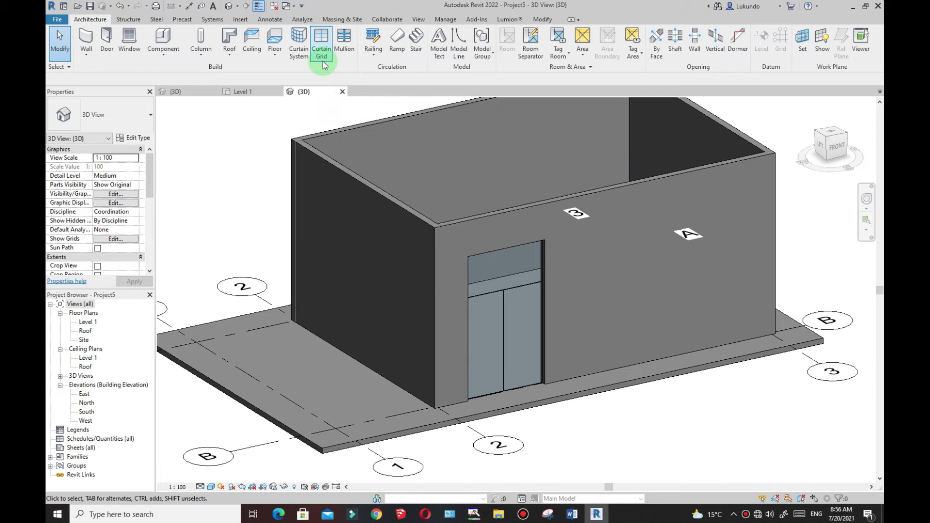
click(344, 45)
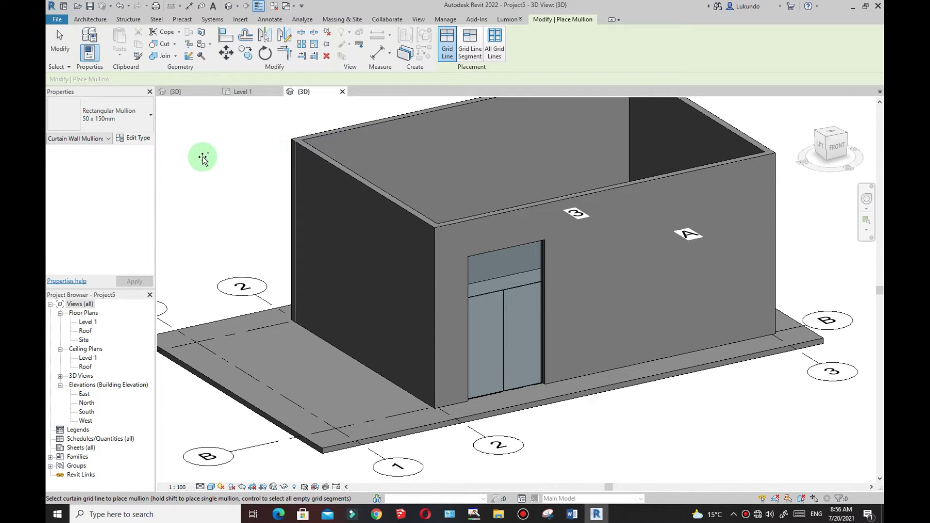
click(151, 119)
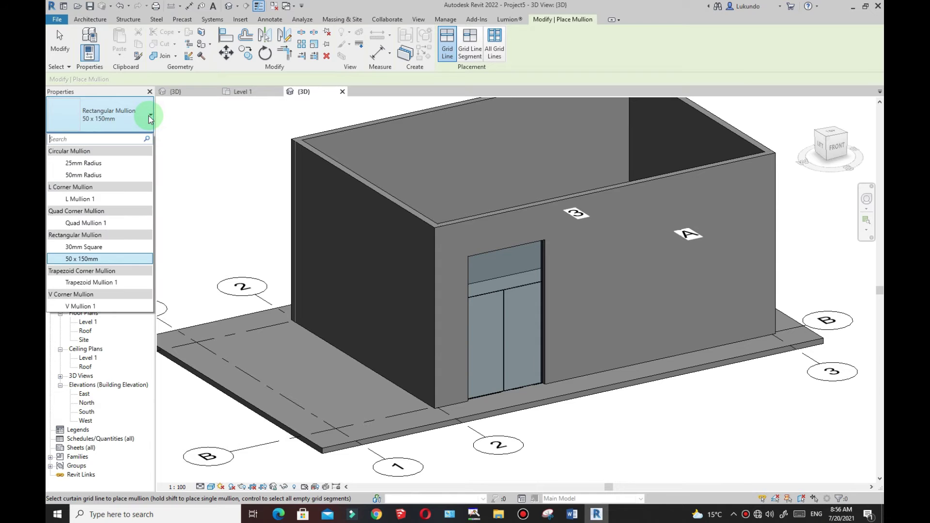
click(86, 260)
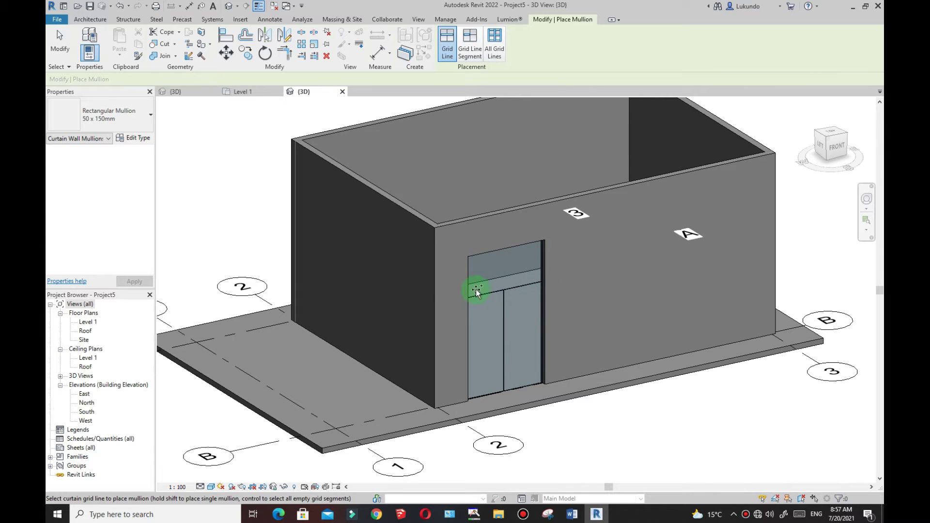
click(491, 254)
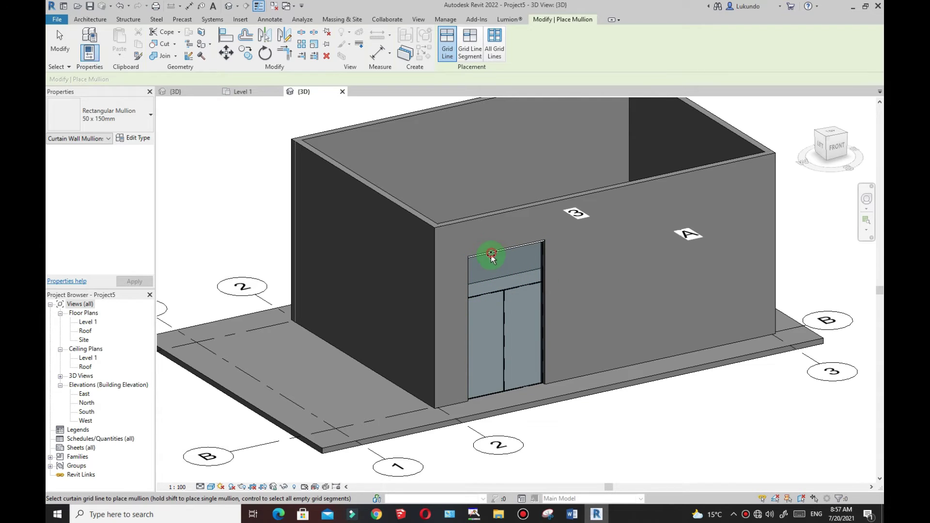
click(542, 267)
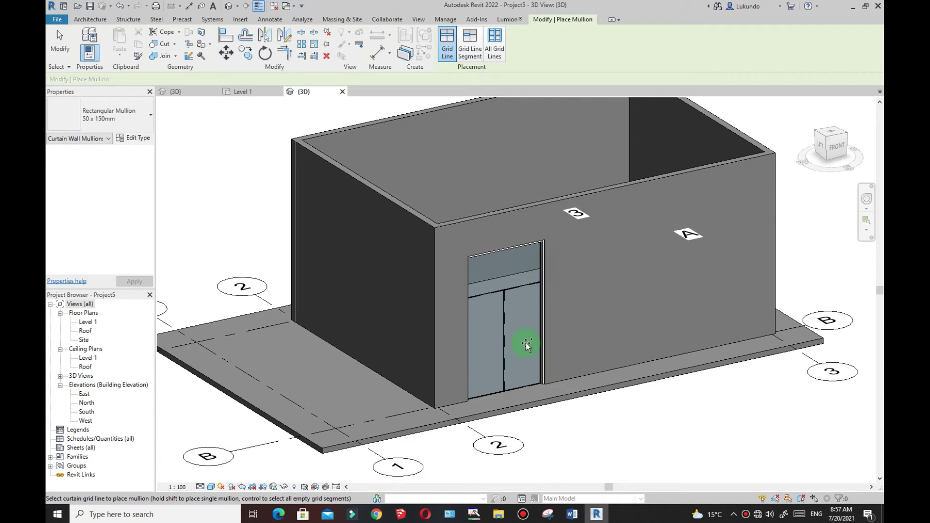
click(525, 383)
click(508, 336)
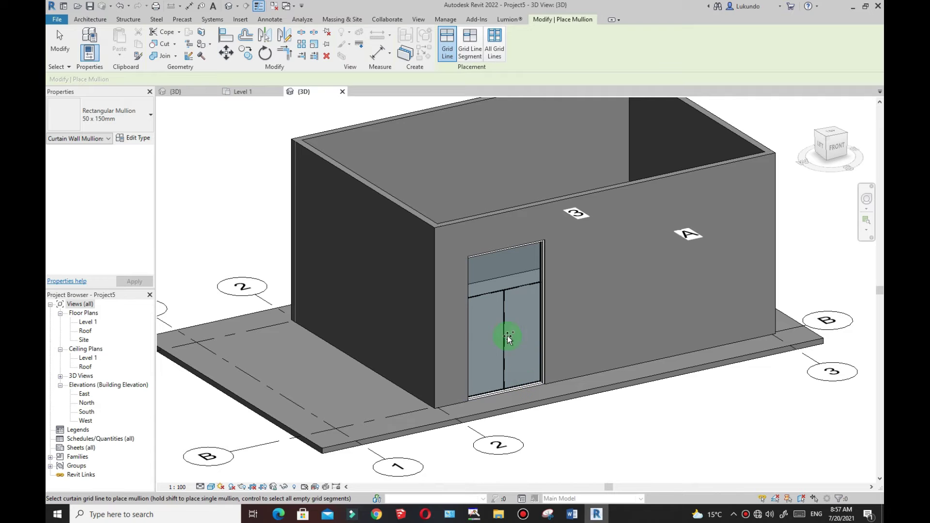
click(470, 324)
Step: Add 50 x 150mm mullions to the horizontal grid line and the vertical grid line between the lower panels, and end the command
click(483, 299)
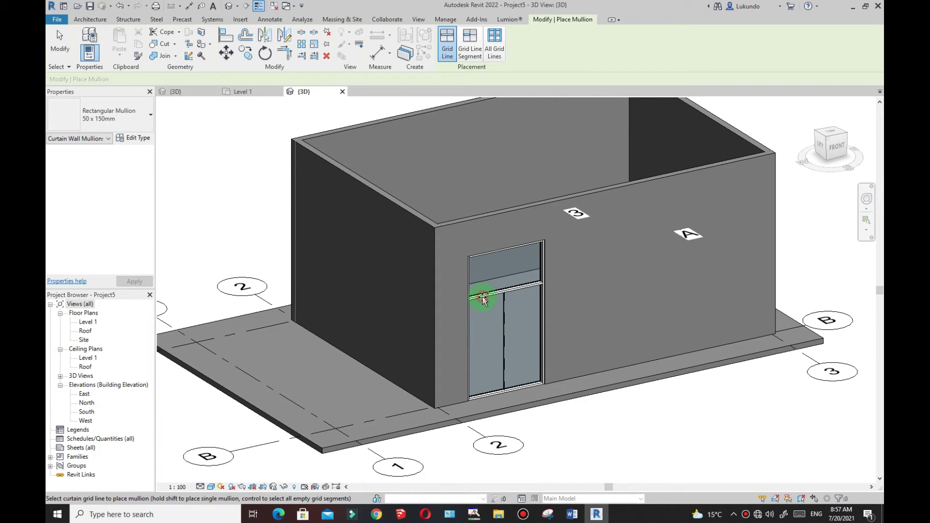
click(504, 324)
click(468, 45)
click(504, 322)
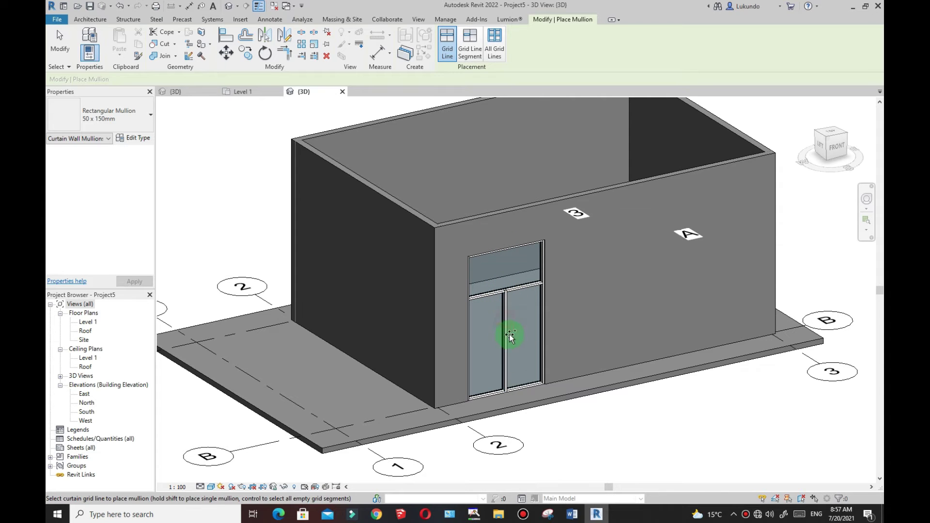
scroll(504, 329, up, 3)
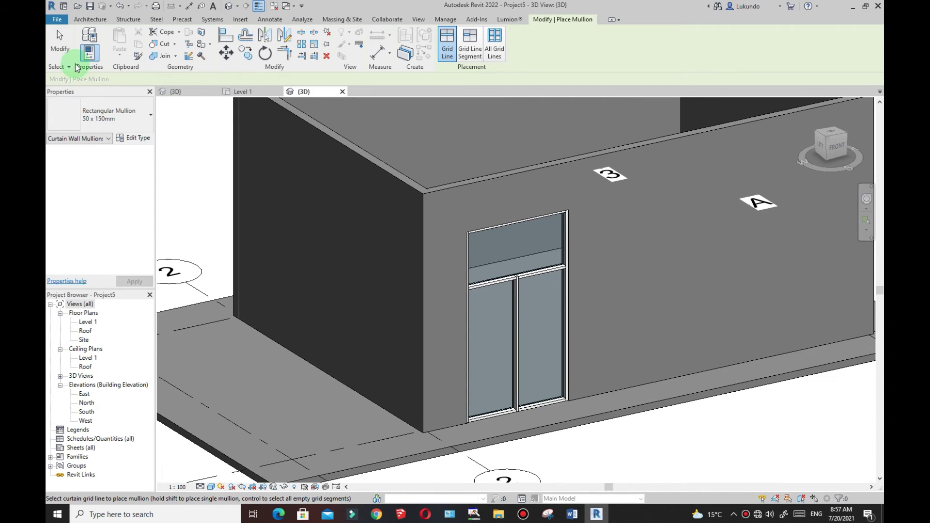
click(59, 45)
Step: Make the left half of the horizontal mullion above the lower panels continuous through its joins
scroll(512, 307, up, 5)
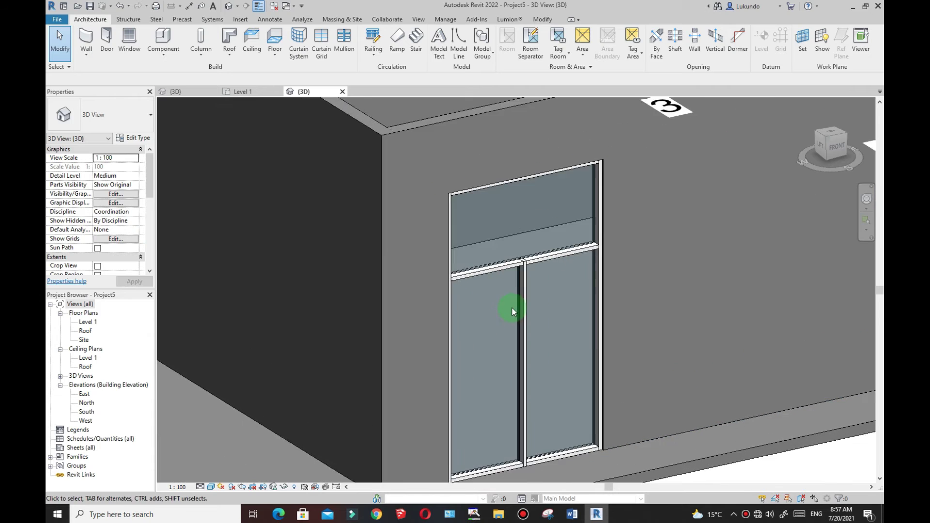
scroll(540, 251, up, 2)
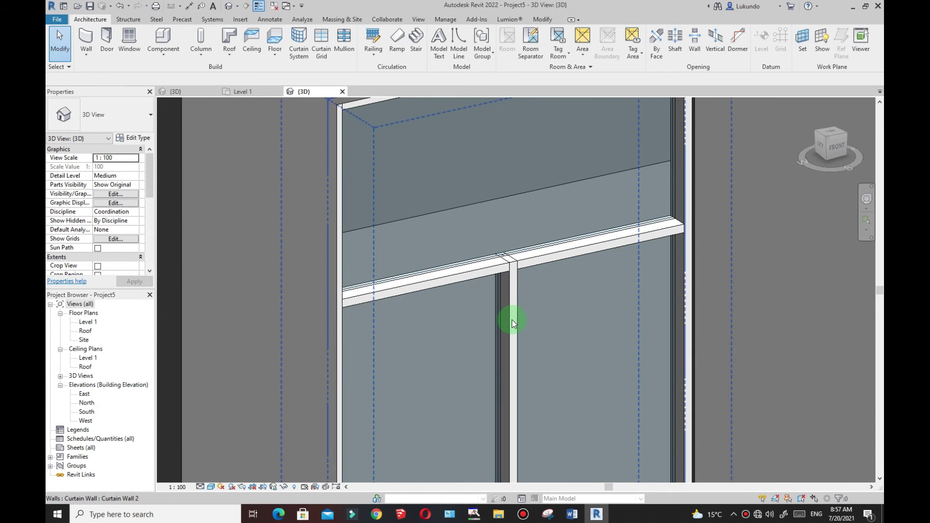
click(487, 272)
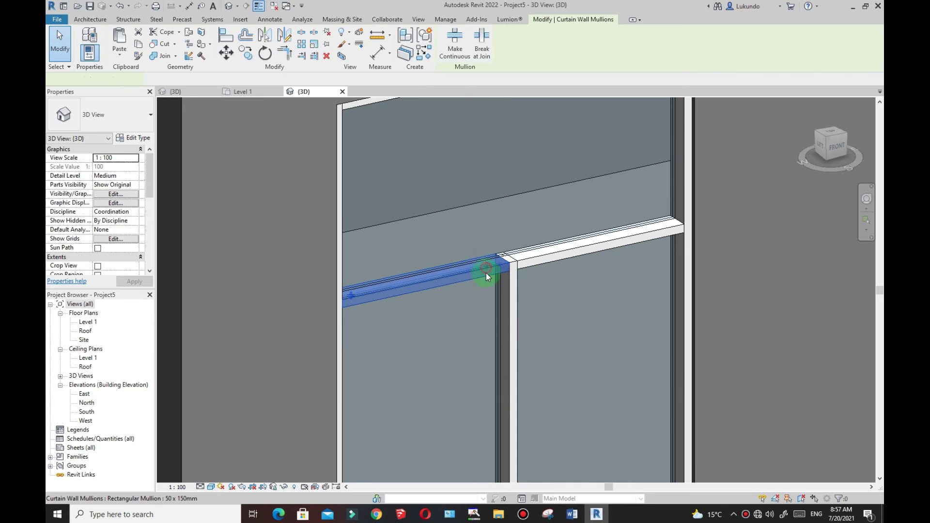
click(455, 43)
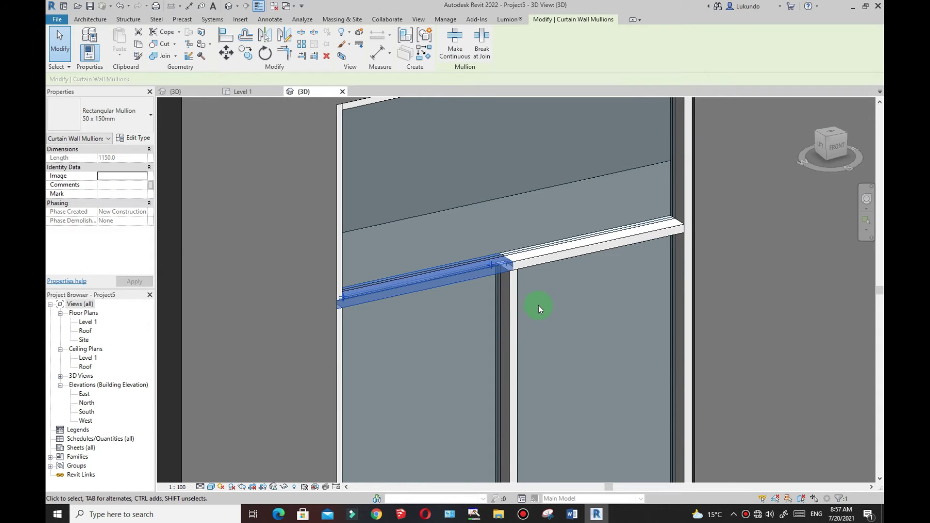
key(Escape)
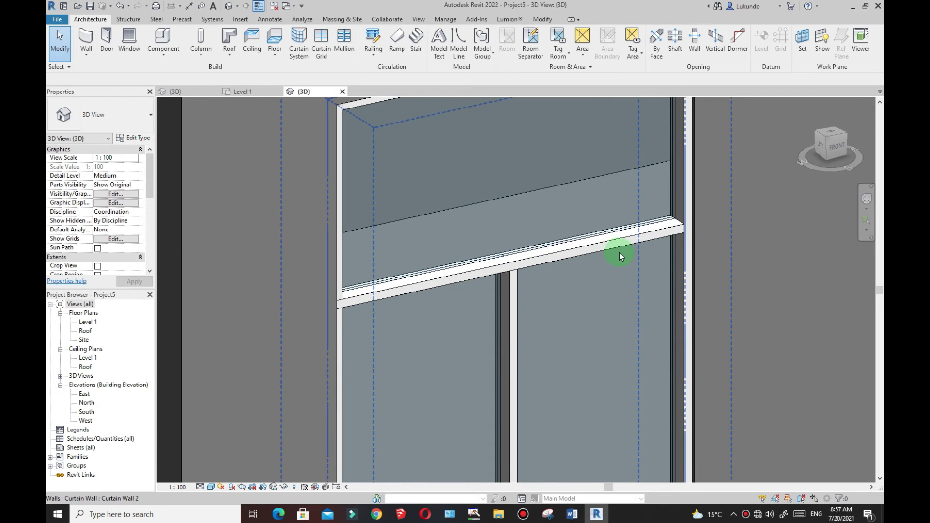
scroll(621, 256, down, 6)
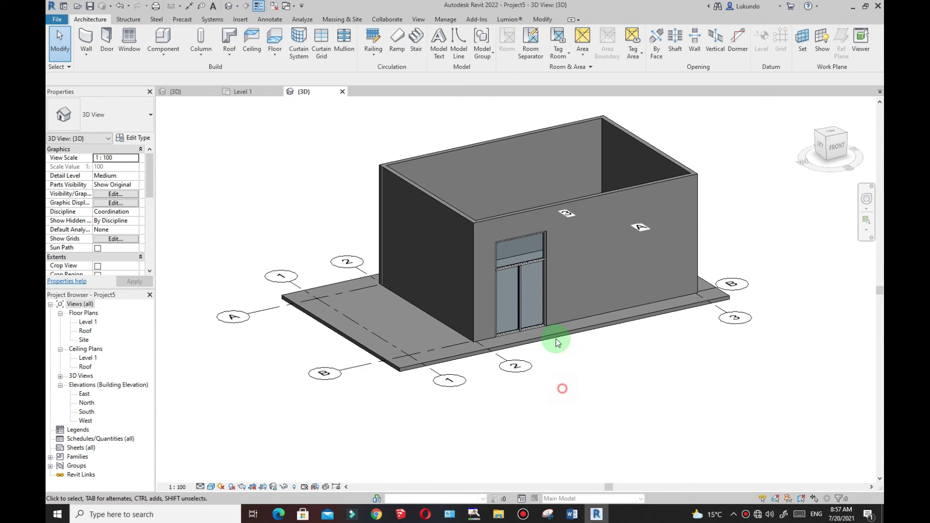
scroll(557, 342, up, 2)
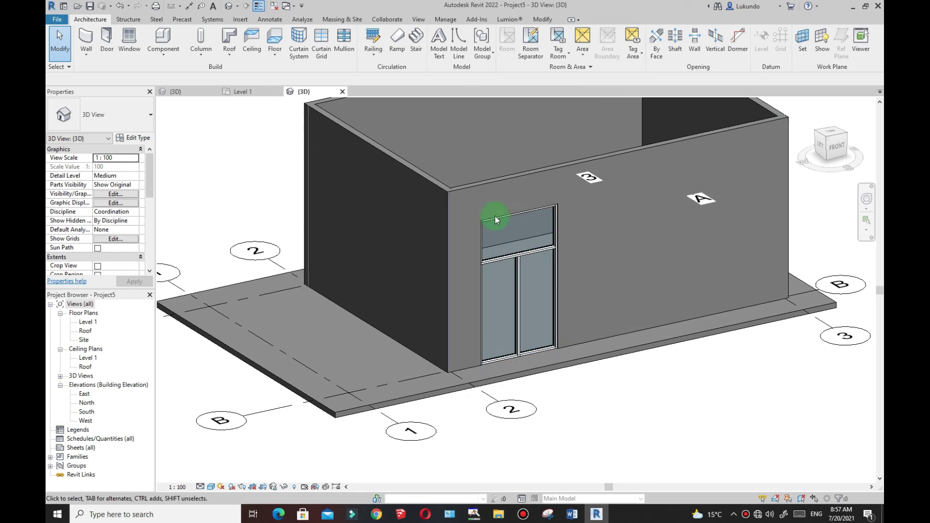
Step: Open the Level 1 floor plan and examine the curtain wall embedded in the grid B wall
click(244, 93)
scroll(477, 353, down, 2)
scroll(627, 336, up, 3)
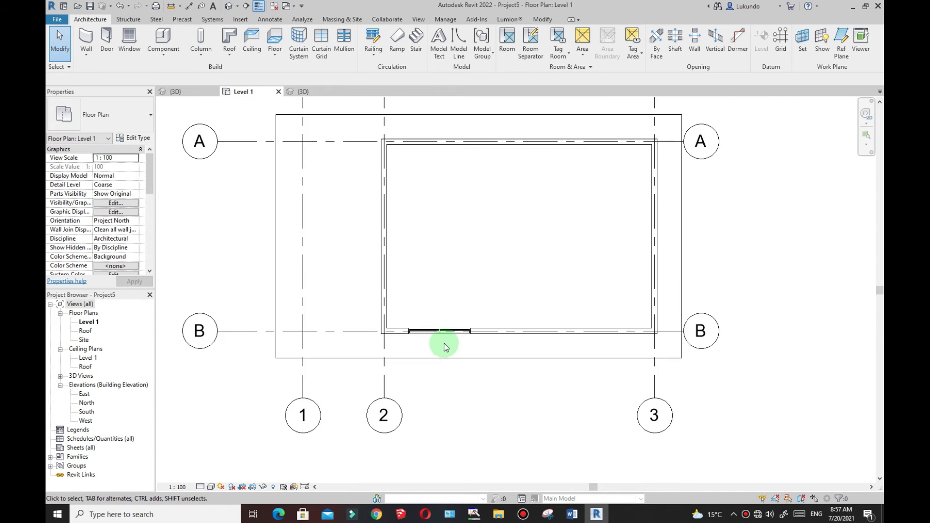
scroll(444, 347, up, 2)
drag(384, 287, 539, 357)
key(Escape)
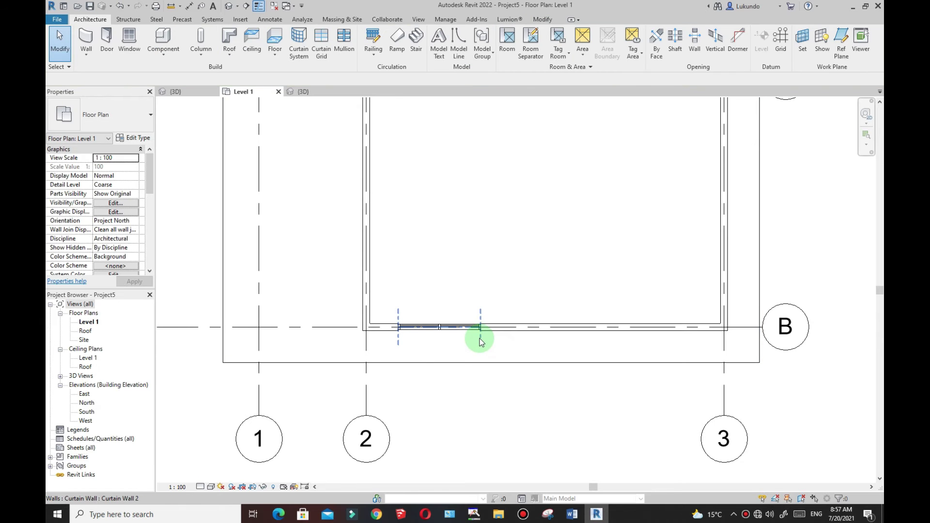
click(479, 339)
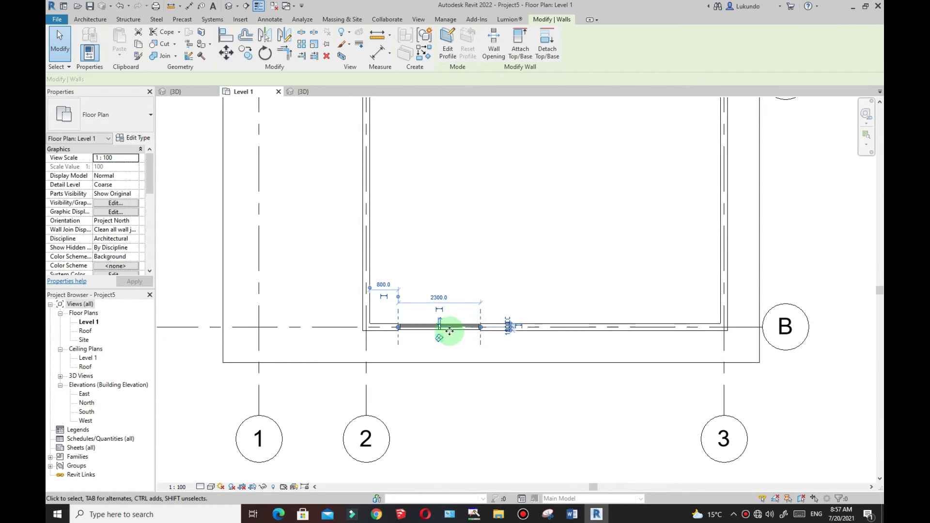
scroll(441, 334, up, 2)
click(389, 280)
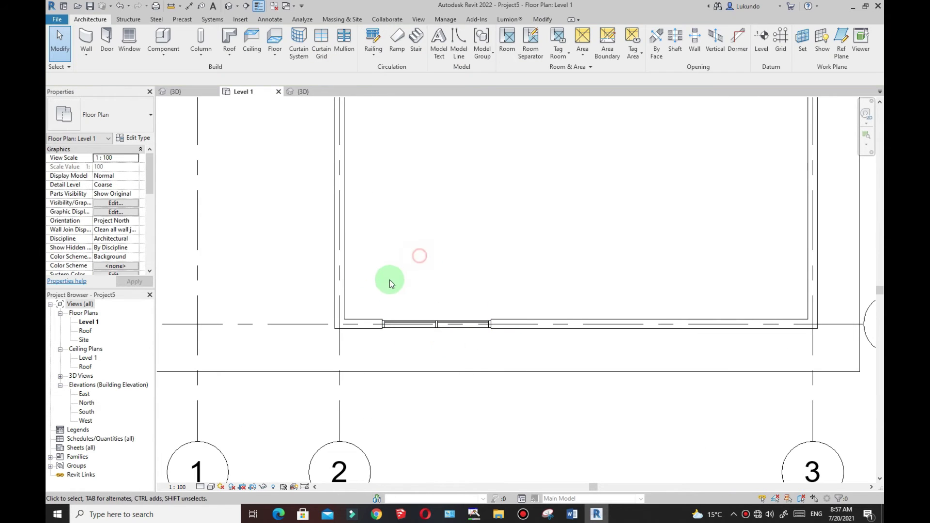
Step: Copy the complete curtain wall twice along the grid B wall toward grid 3, constrained, at 3600 mm and a further 2800 mm
drag(382, 300, 523, 354)
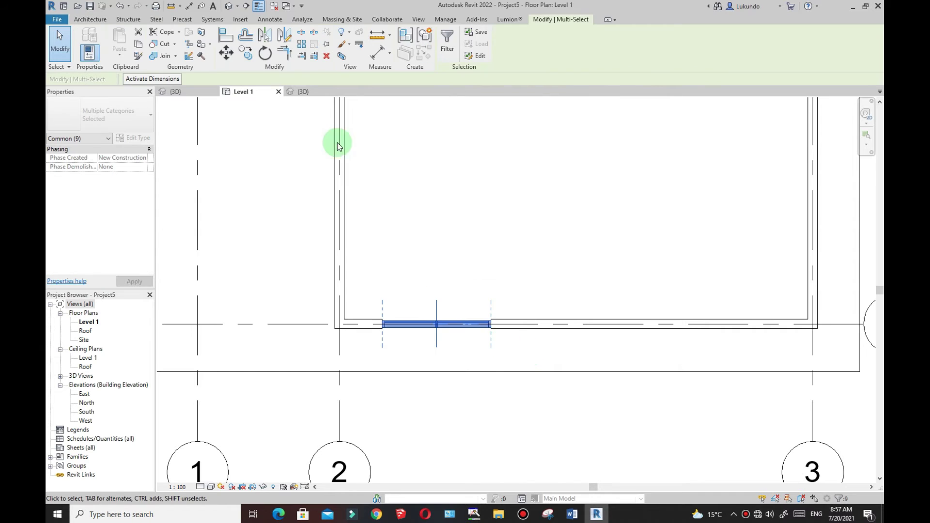
click(247, 56)
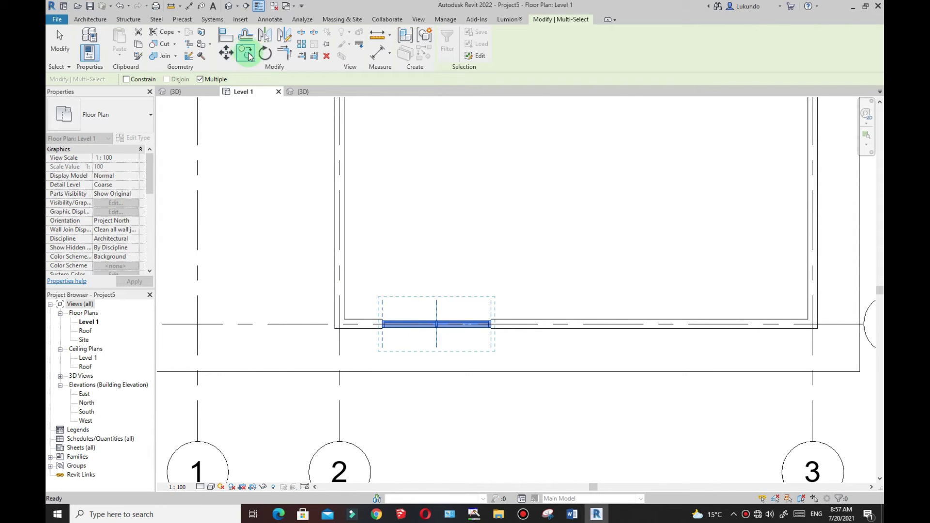
click(127, 80)
scroll(385, 323, up, 5)
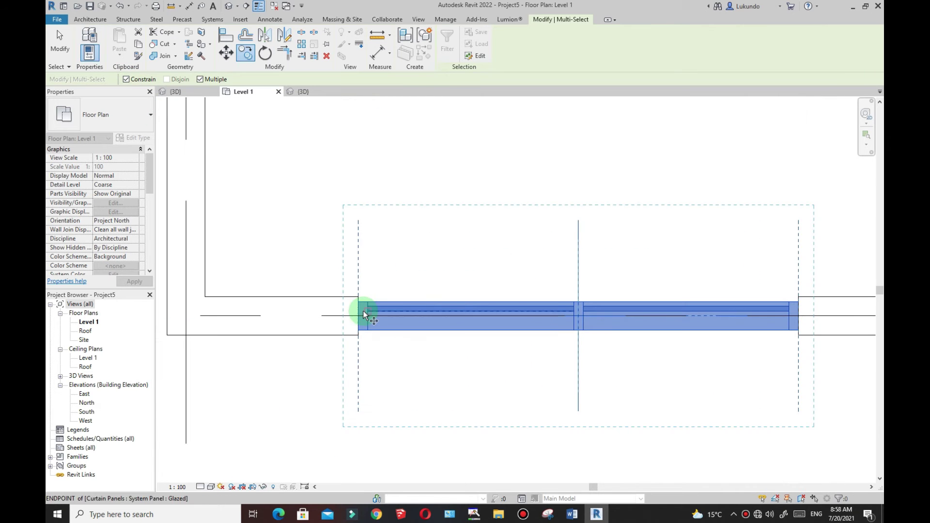
click(359, 315)
scroll(359, 316, down, 4)
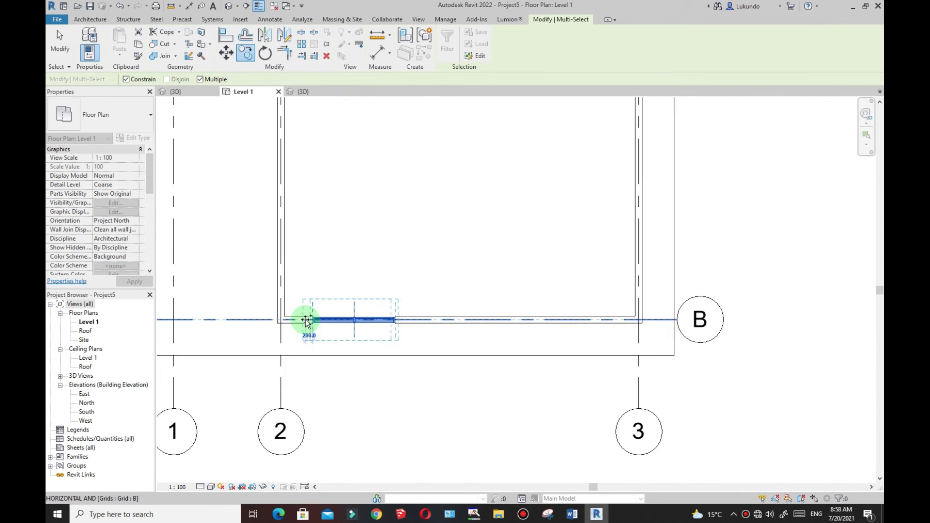
scroll(306, 321, down, 2)
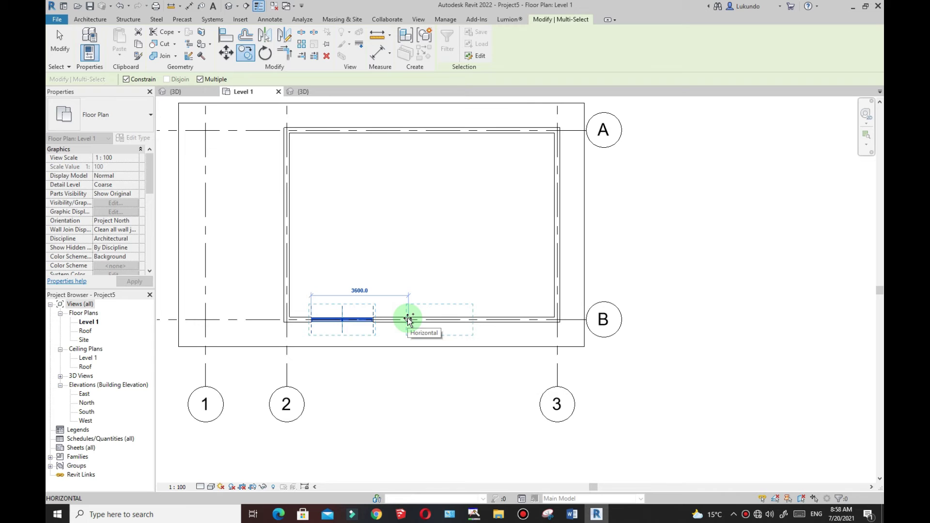
click(408, 318)
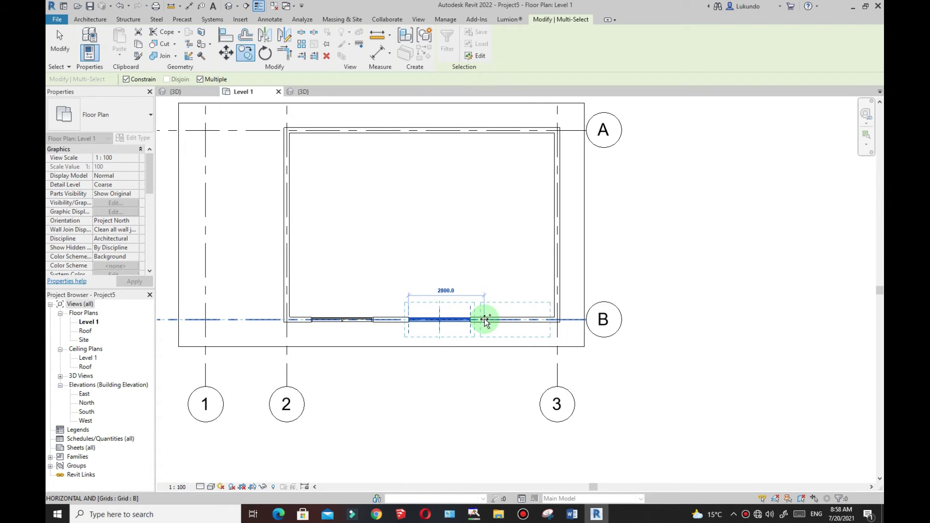
click(485, 320)
click(60, 41)
click(178, 133)
Step: Nudge the middle curtain wall and the one nearest grid 3 toward grid 2 along the grid B wall
scroll(429, 348, up, 2)
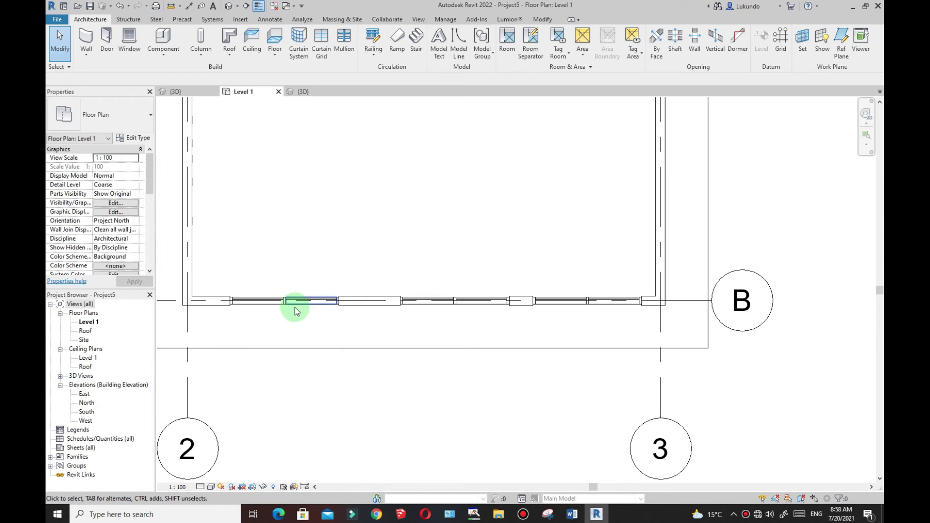
scroll(601, 323, down, 3)
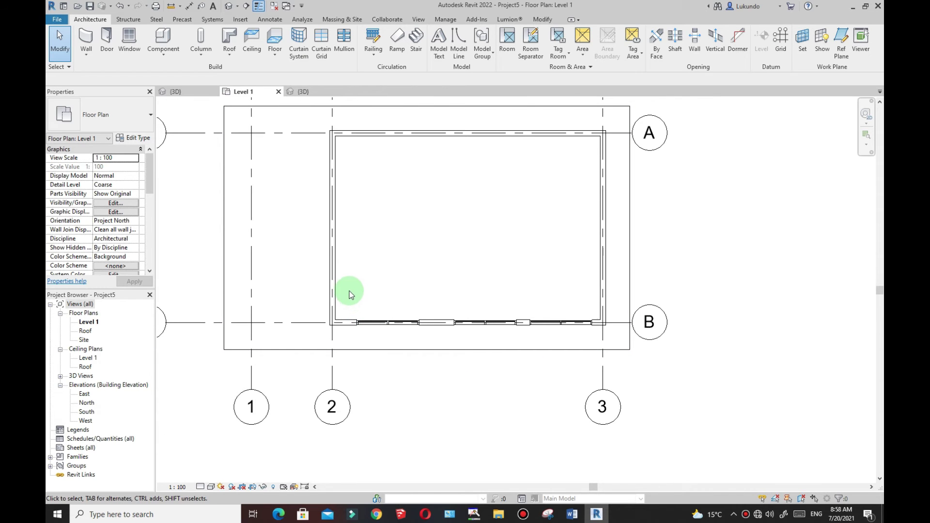
drag(347, 286, 597, 344)
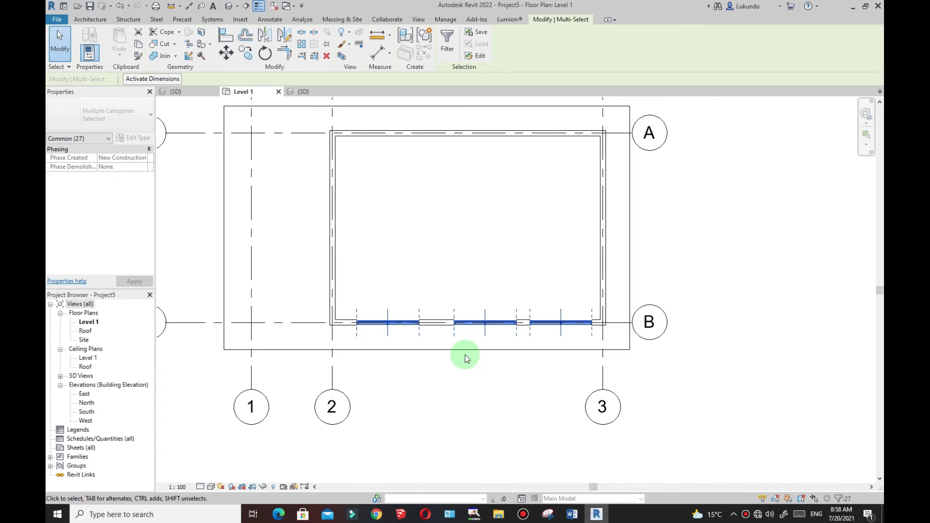
click(446, 277)
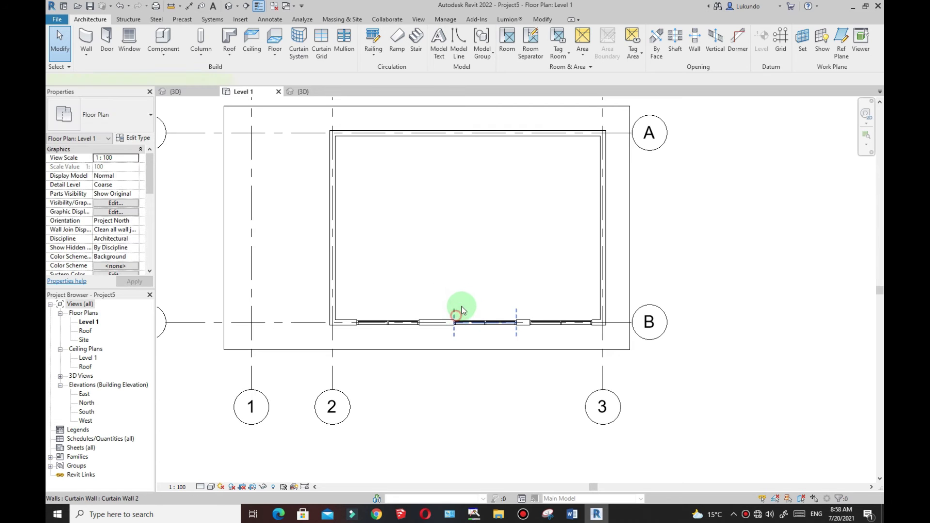
click(465, 317)
key(Left)
key(Left)
click(536, 269)
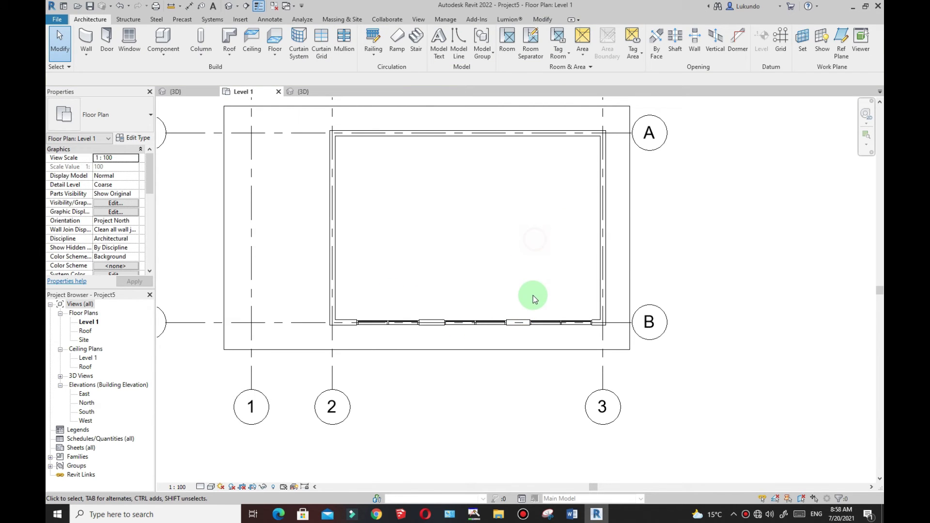
click(536, 320)
click(366, 295)
Step: Copy the three curtain walls in the grid B wall, with their mullions, straight across onto the grid A wall, constrained
drag(346, 292, 593, 339)
click(245, 52)
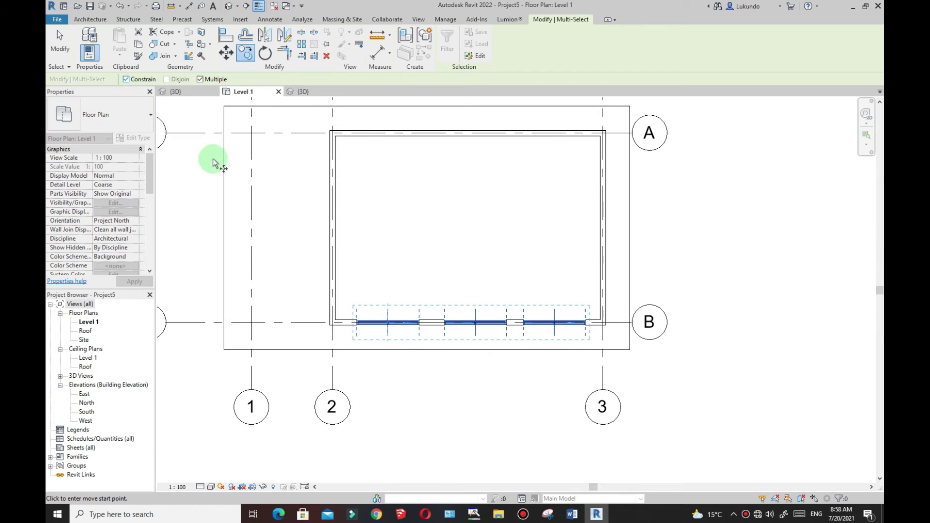
scroll(357, 334, up, 6)
click(364, 315)
scroll(368, 320, down, 5)
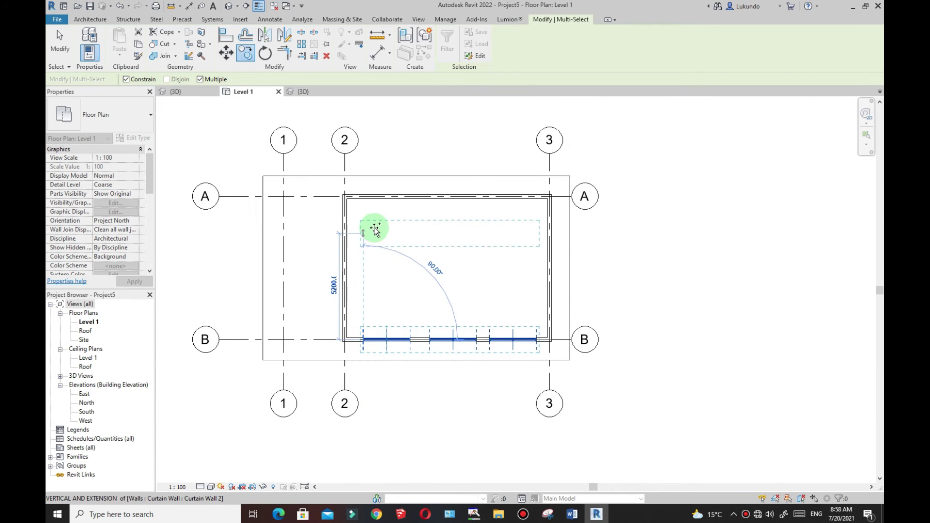
scroll(367, 198, up, 4)
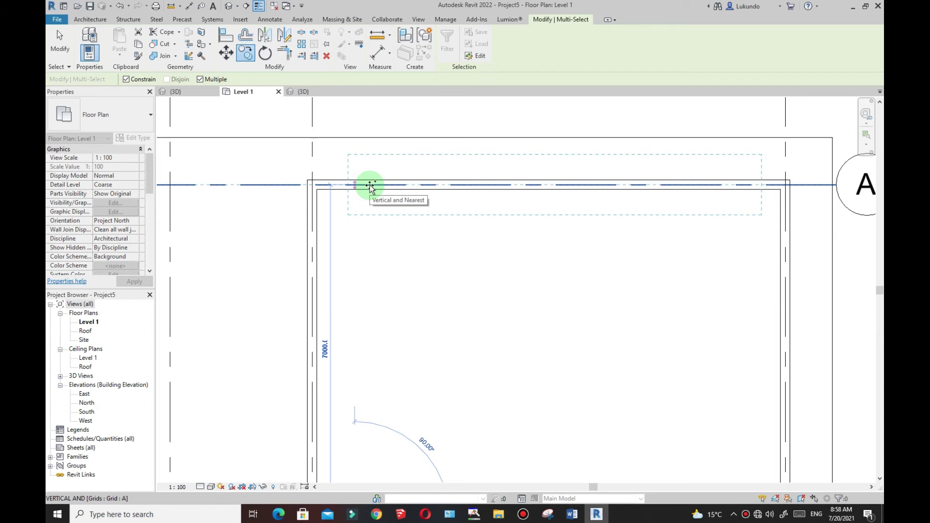
click(370, 185)
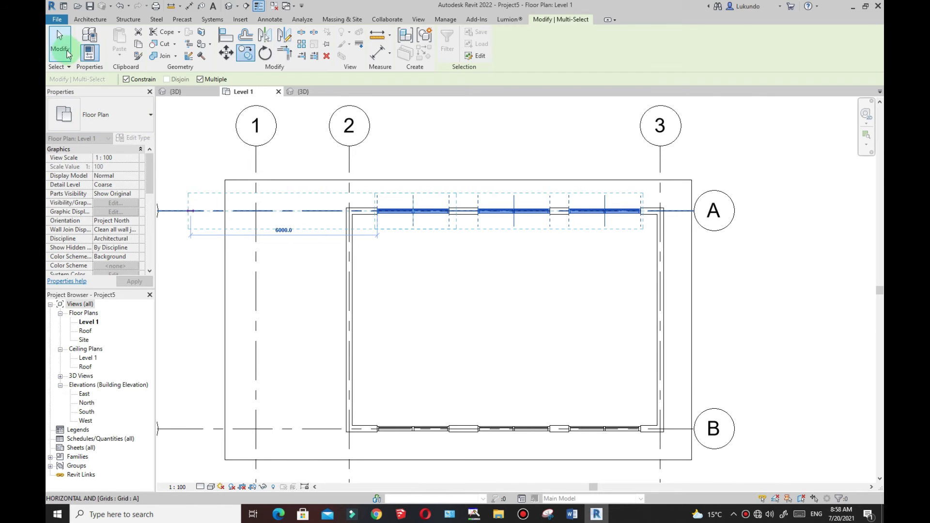
click(60, 41)
Step: Inspect the curtain walls copied into the grid A wall, first in the Level 1 plan and then in the 3D view
scroll(503, 219, up, 3)
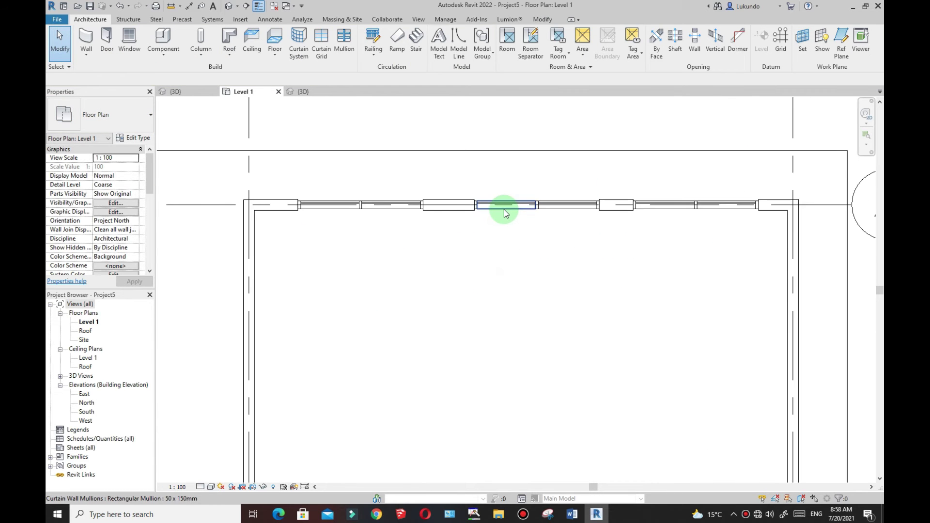
click(504, 208)
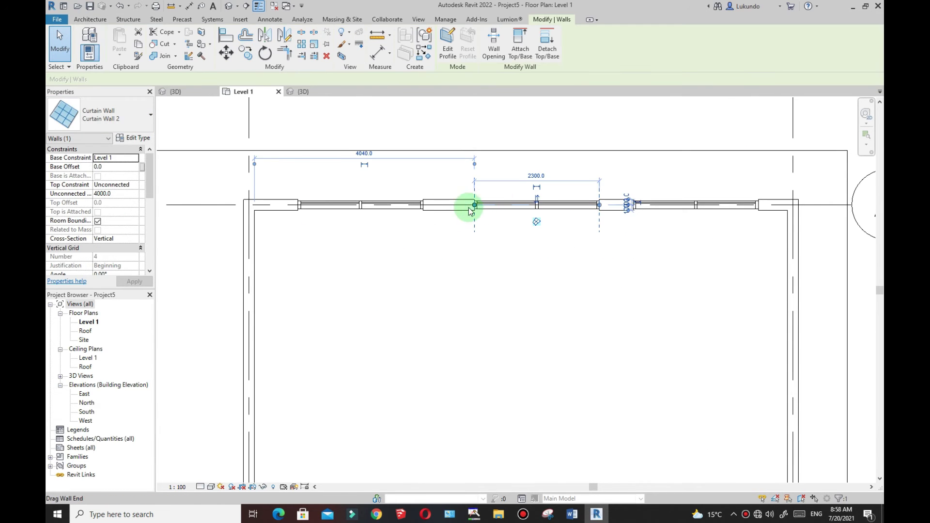
click(501, 270)
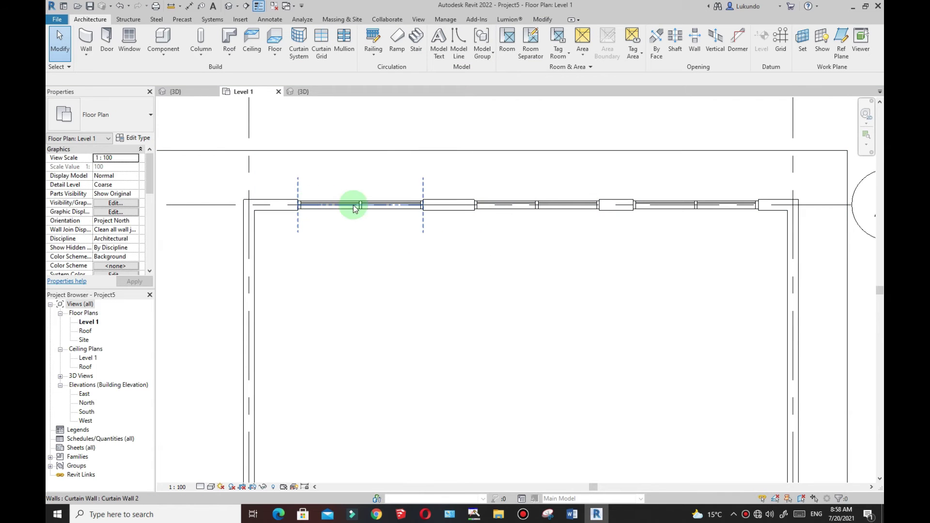
scroll(405, 235, down, 5)
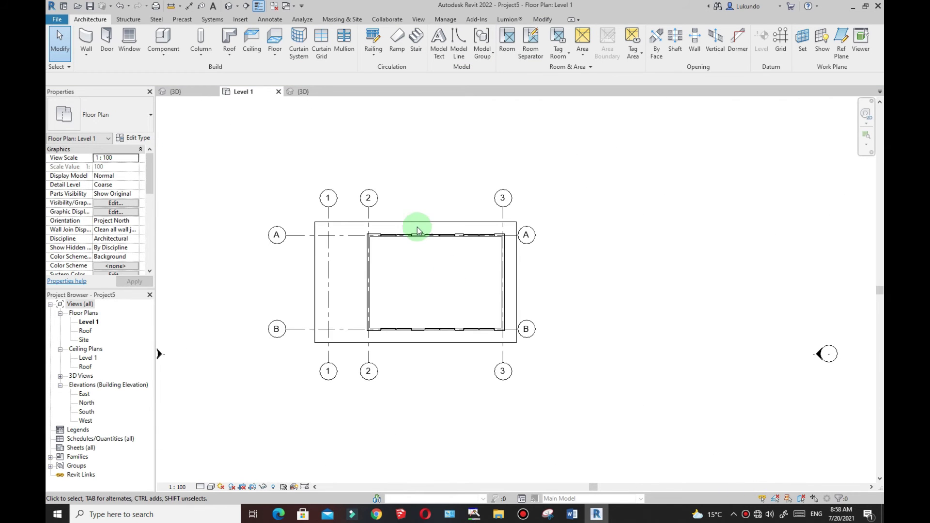
scroll(418, 229, up, 2)
click(303, 93)
scroll(554, 378, down, 3)
shift+middle_drag(353, 242, 373, 202)
scroll(543, 300, up, 4)
scroll(537, 311, up, 2)
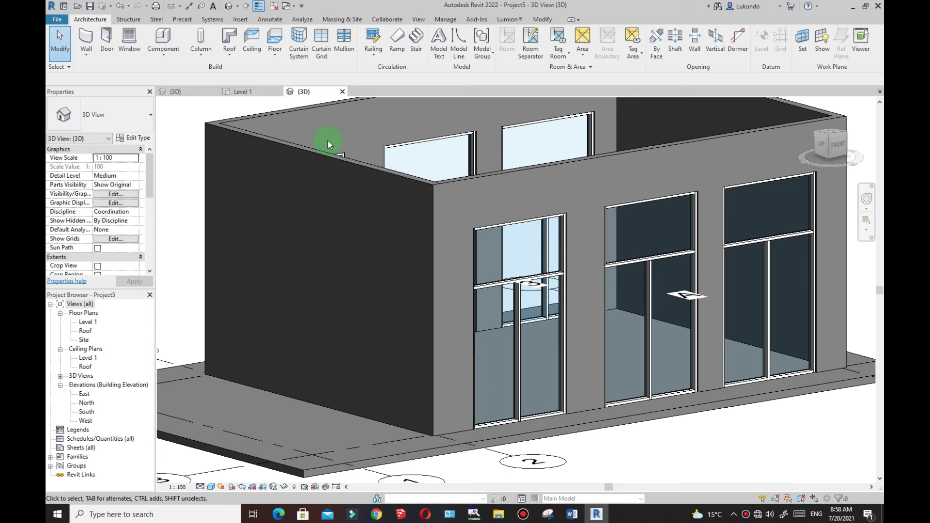
Step: Examine the grid 2 wall in the Level 1 plan, and study the entrance storefront in the commercial project's 3D view
click(242, 91)
scroll(432, 356, up, 2)
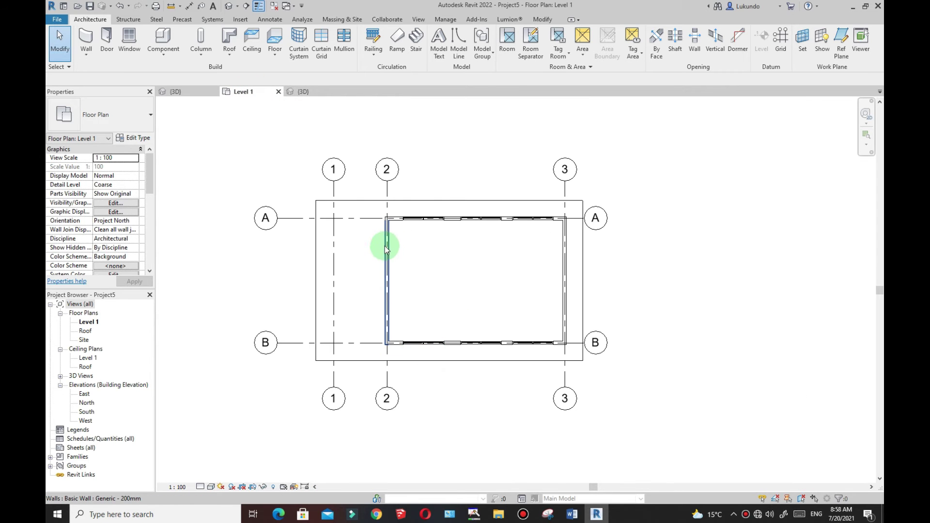
scroll(390, 284, up, 2)
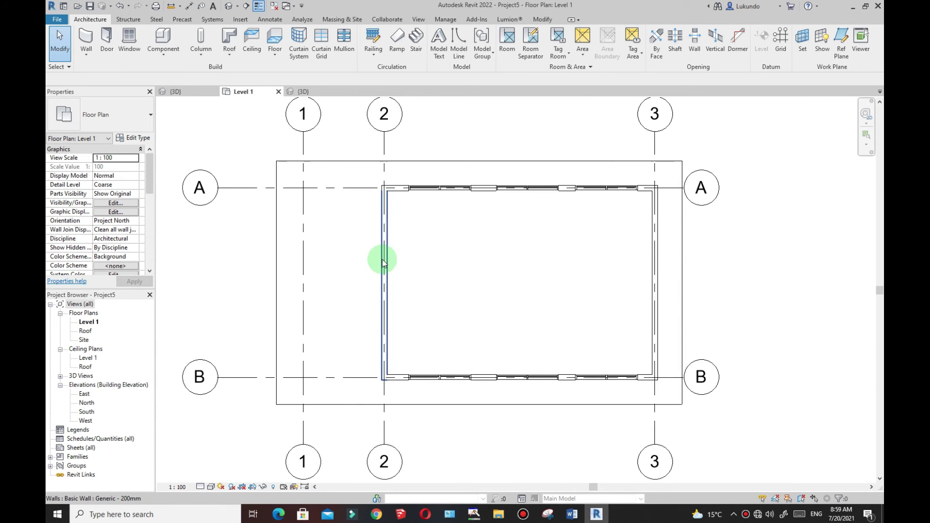
scroll(415, 315, down, 2)
click(173, 92)
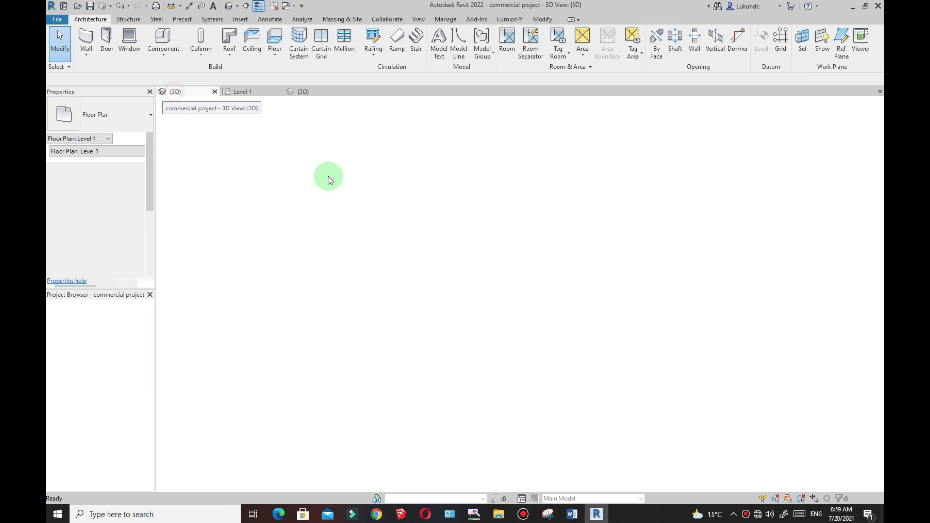
shift+middle_drag(536, 415, 594, 359)
scroll(443, 312, up, 5)
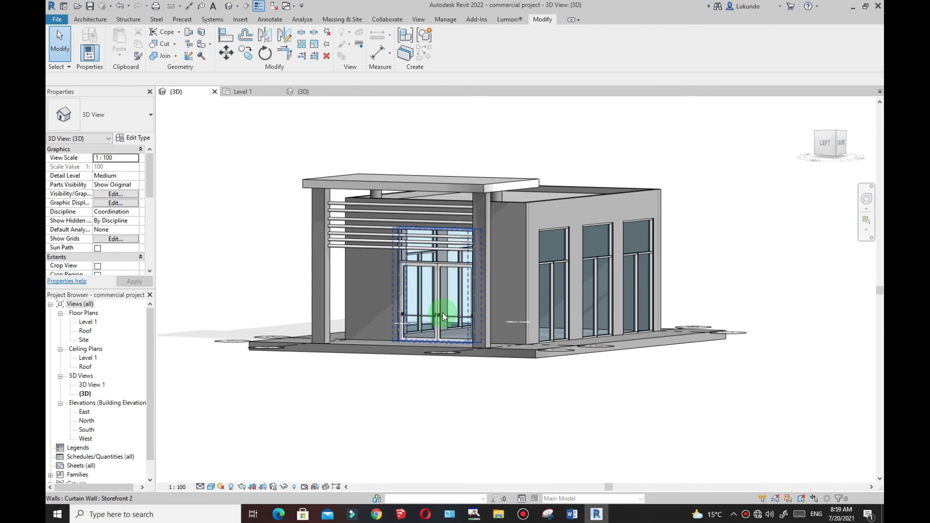
scroll(414, 321, down, 5)
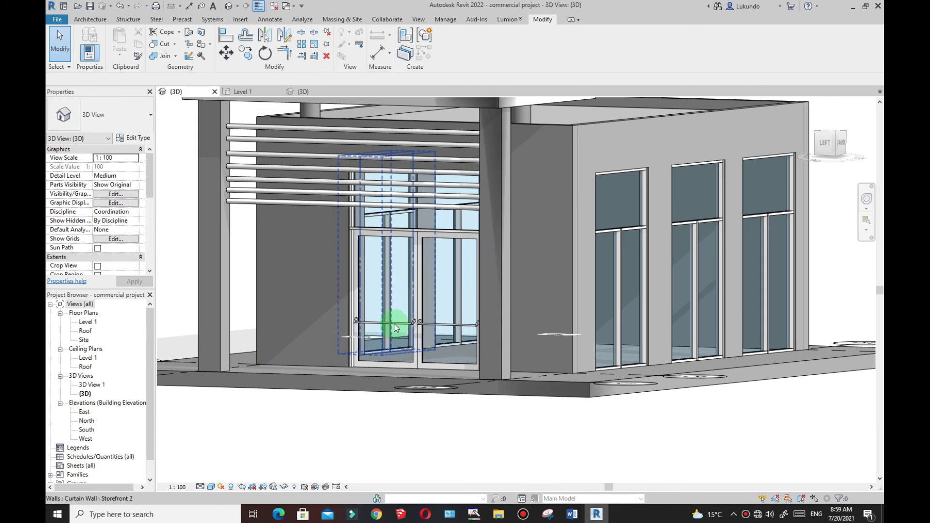
Step: Return to Project5's Level 1 plan and check the position and length of the grid B curtain wall nearest grid 2
click(243, 91)
scroll(472, 328, up, 4)
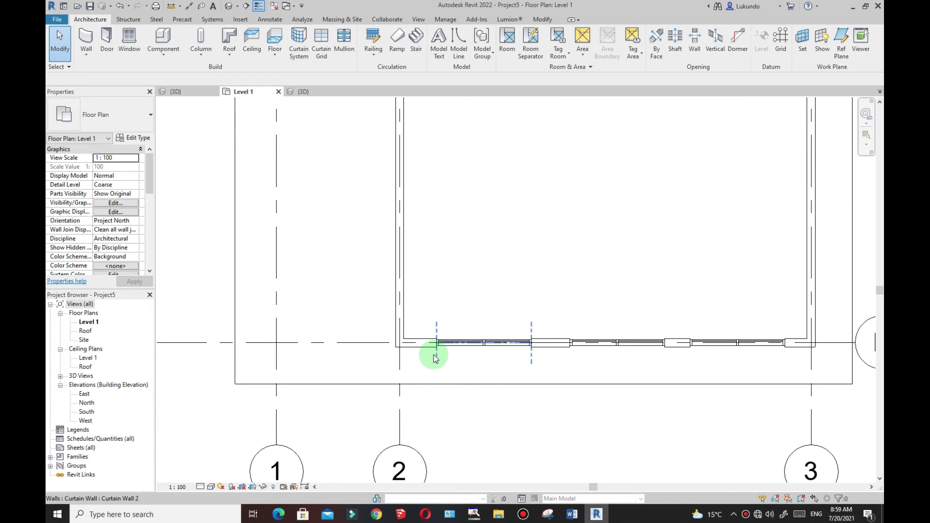
click(434, 356)
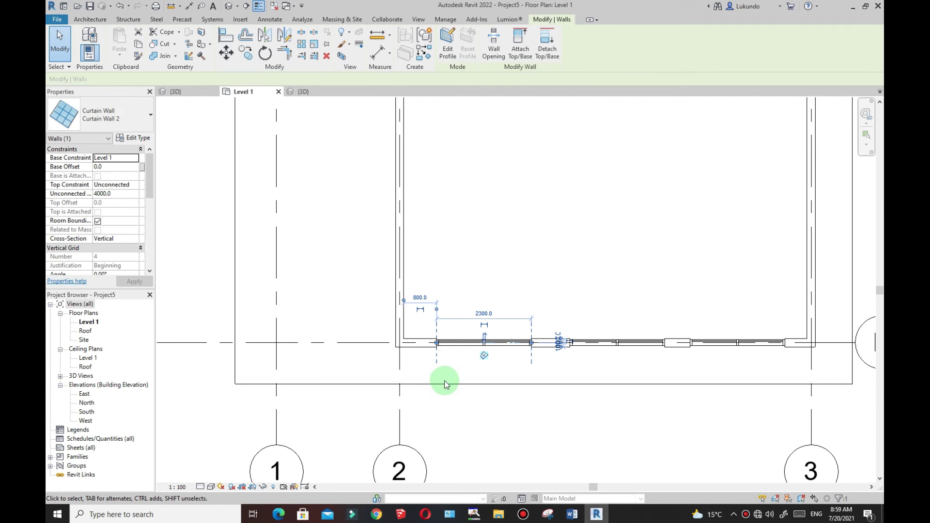
click(512, 285)
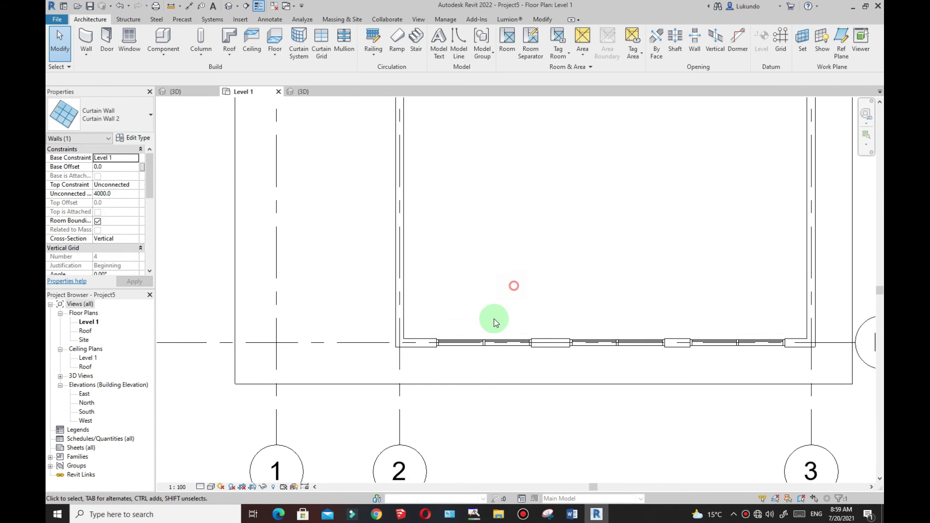
scroll(492, 317, down, 4)
scroll(421, 254, up, 2)
scroll(420, 205, down, 2)
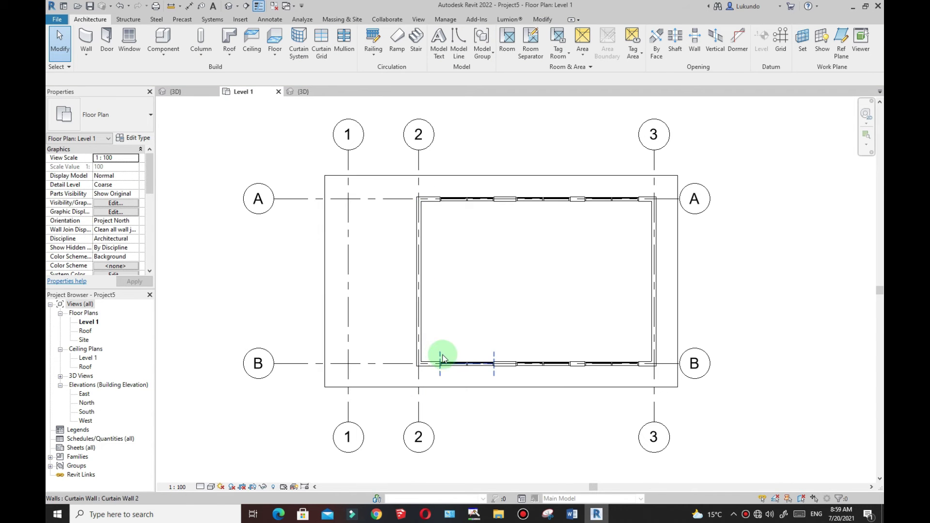
scroll(393, 255, up, 2)
scroll(392, 255, down, 1)
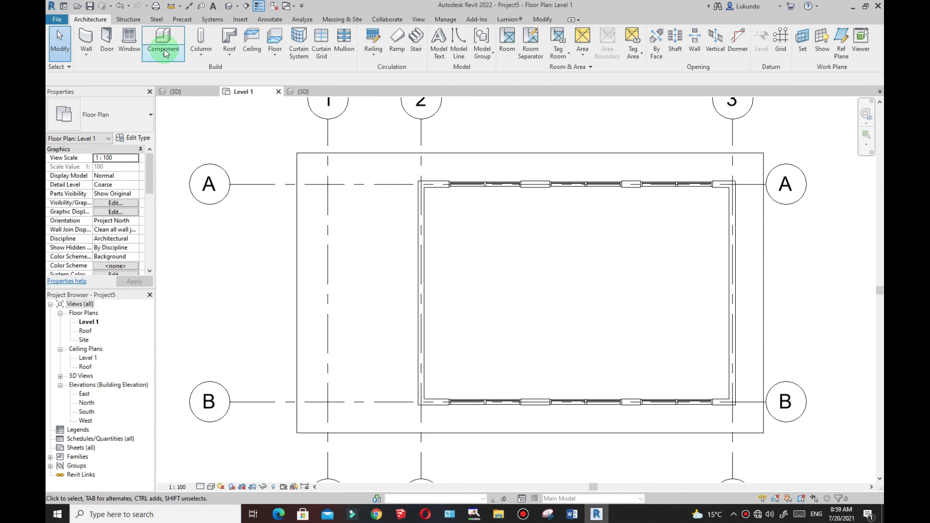
Step: Duplicate the basic Curtain Wall type as Curtain Wall 3 for new walls and turn on Automatically Embed
click(86, 57)
click(97, 72)
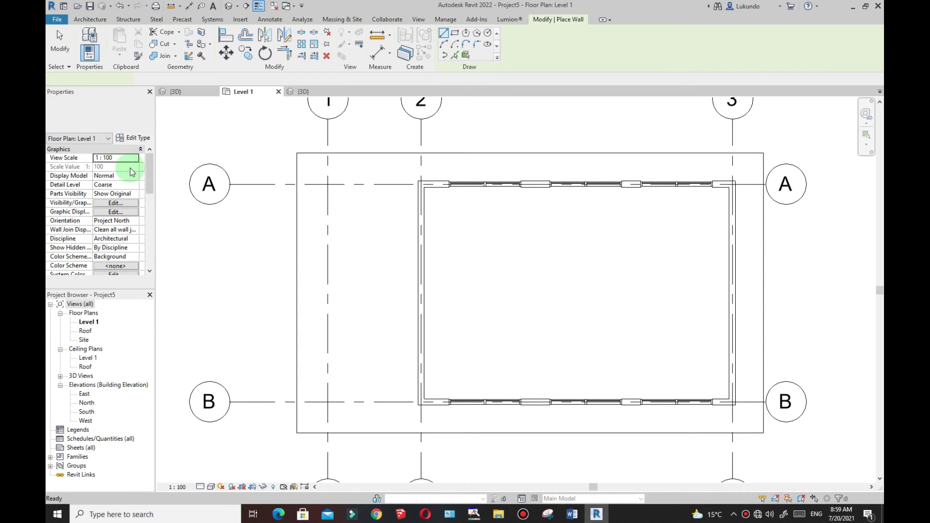
drag(150, 175, 149, 239)
click(116, 115)
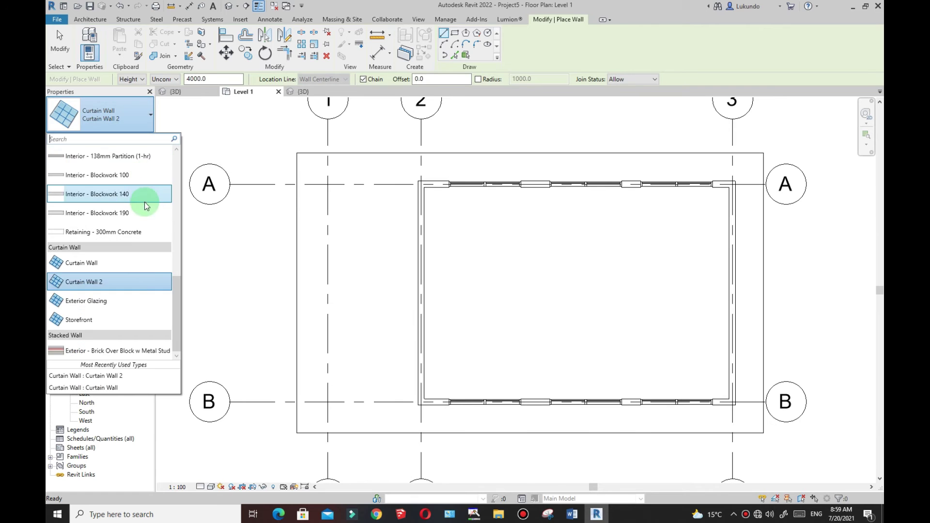
click(82, 263)
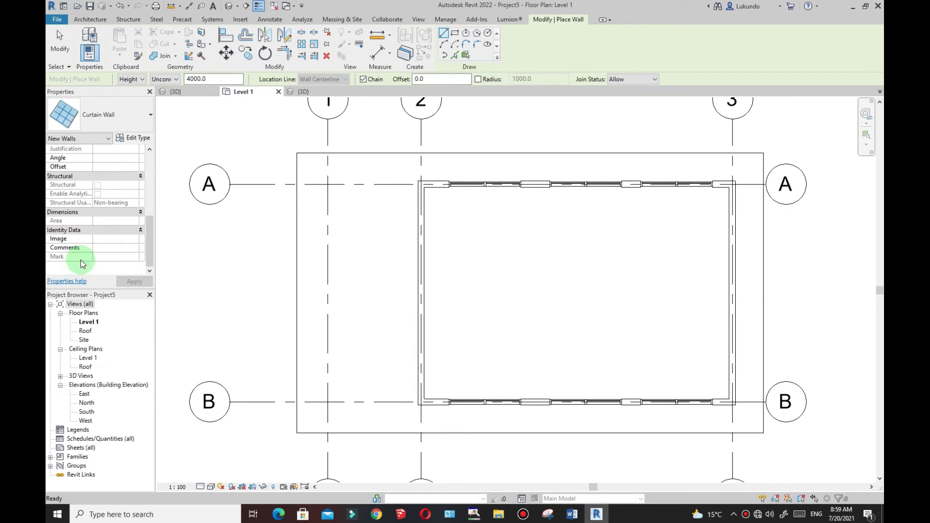
click(126, 140)
click(585, 71)
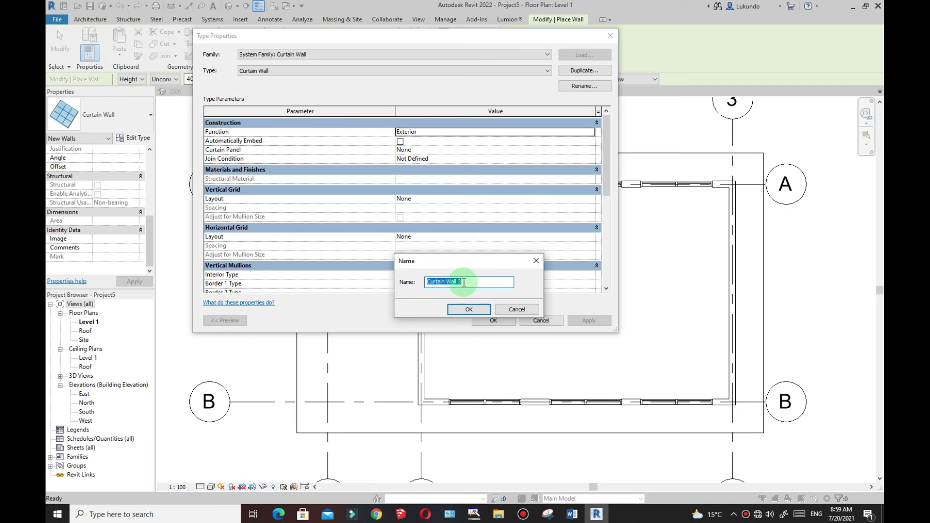
click(468, 308)
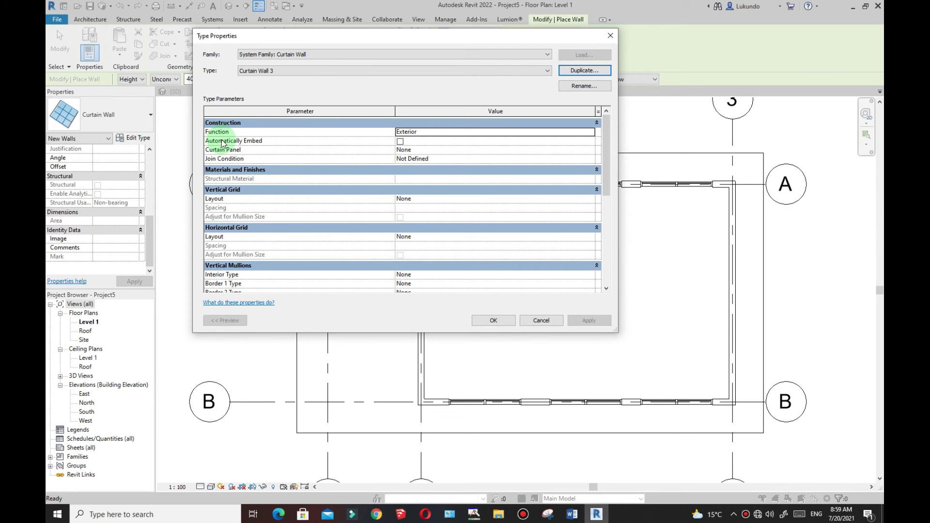
click(400, 142)
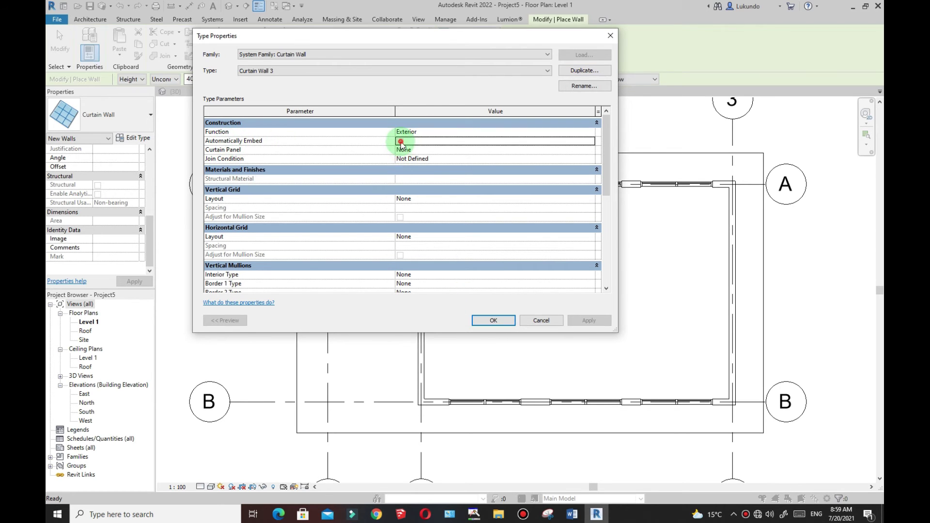
scroll(428, 289, down, 3)
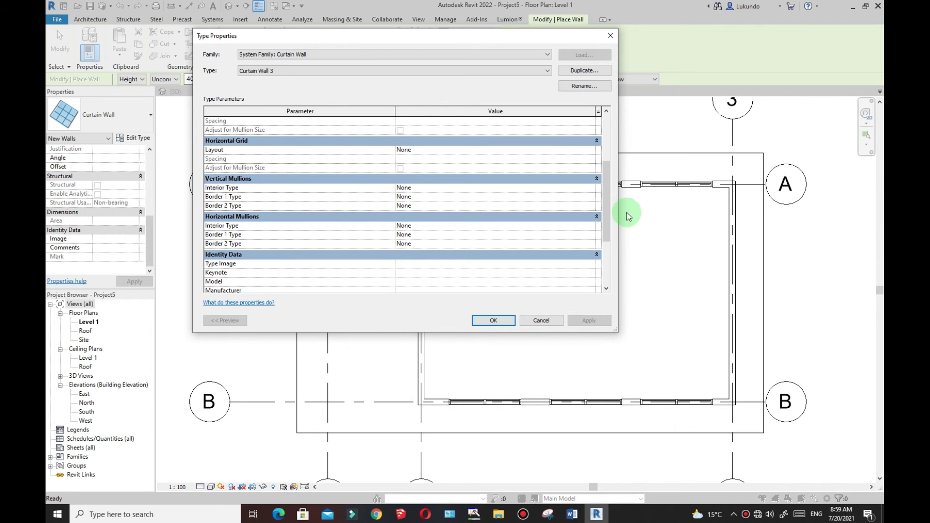
click(495, 321)
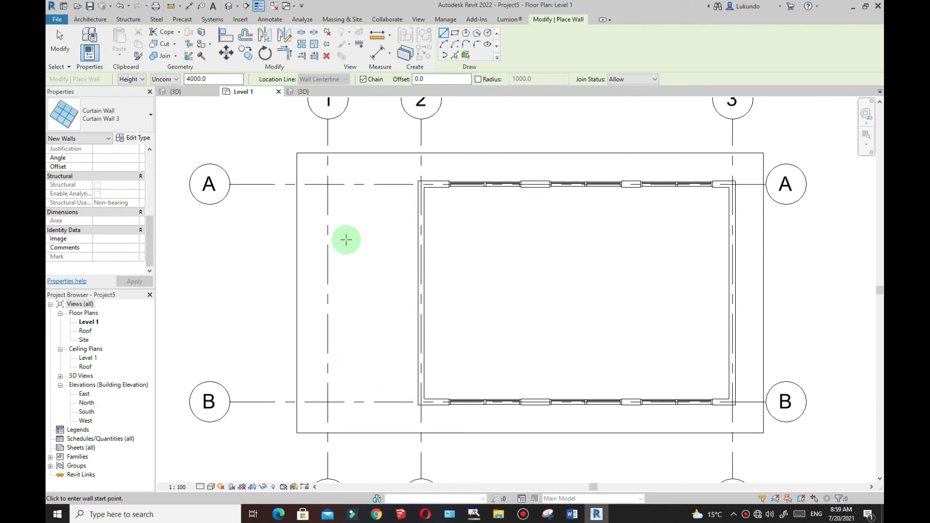
Step: Draw a 3 m Curtain Wall 3 segment along the grid 2 wall, starting about 1800 mm from the grid A wall's inner face
scroll(442, 286, down, 2)
scroll(437, 208, up, 2)
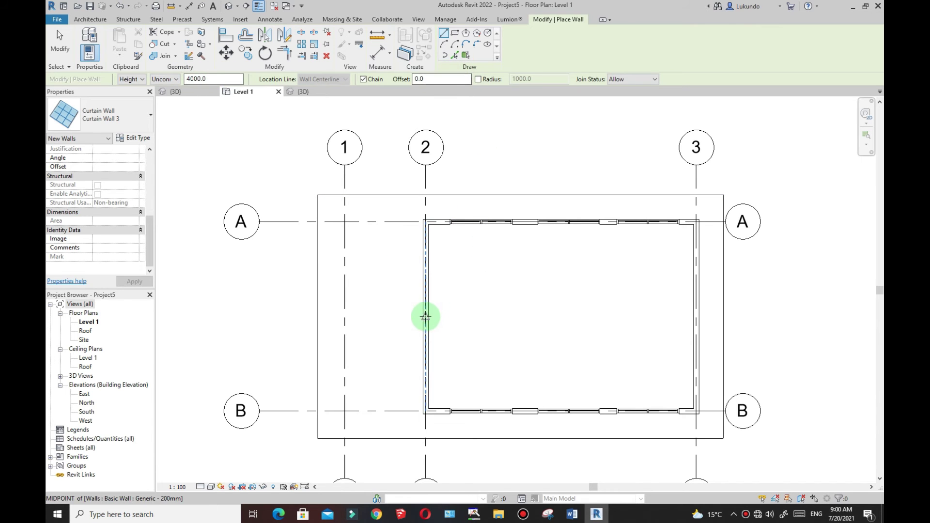
scroll(427, 269, up, 2)
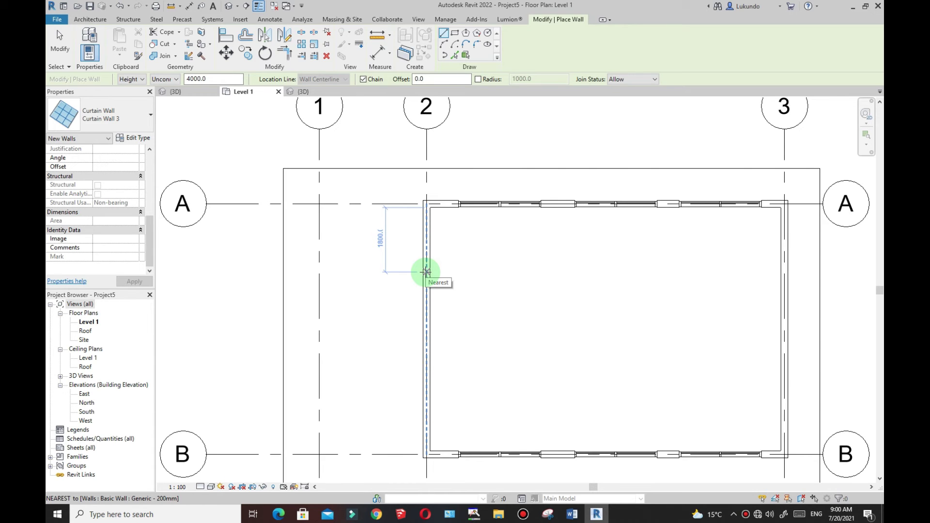
click(426, 273)
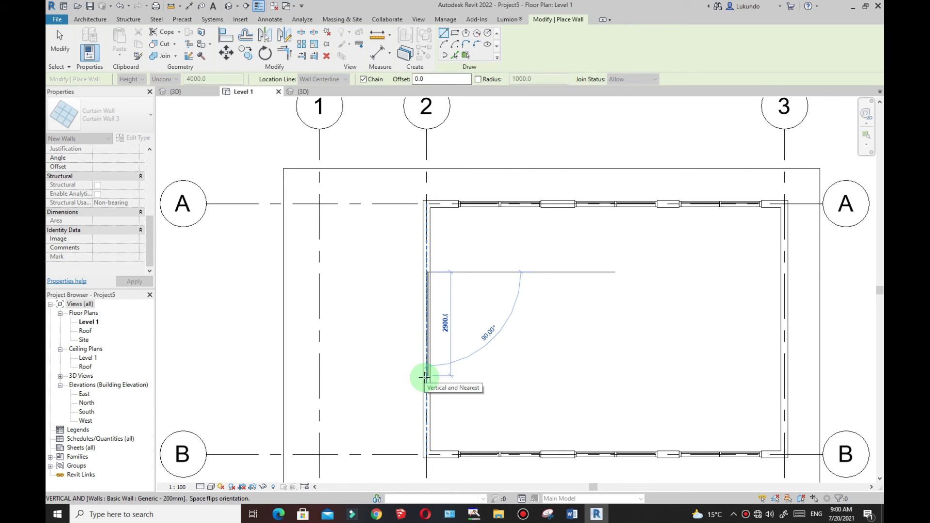
text(3)
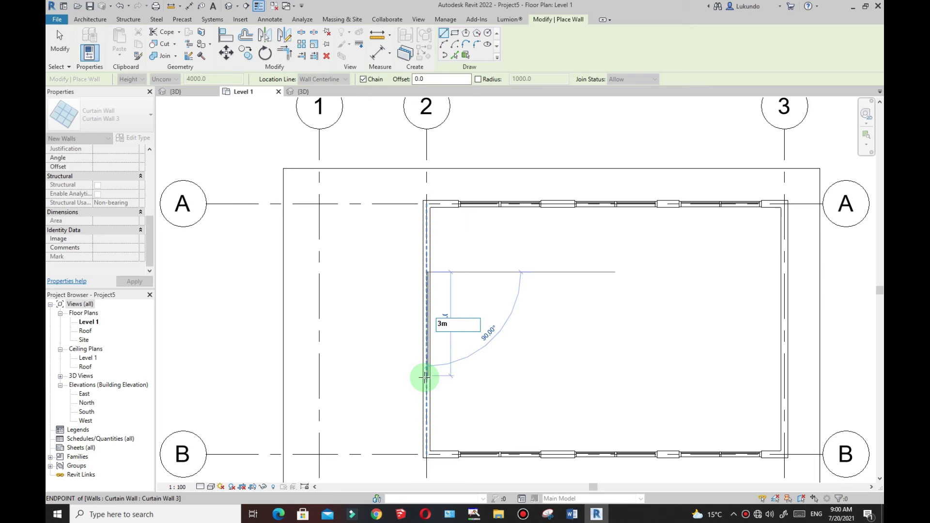
text(m)
key(Return)
key(Escape)
scroll(434, 361, up, 3)
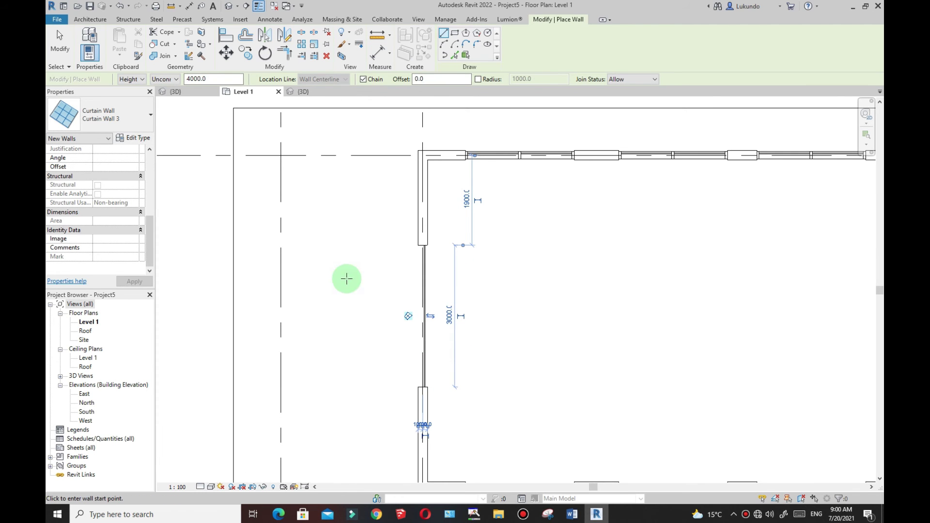
click(59, 40)
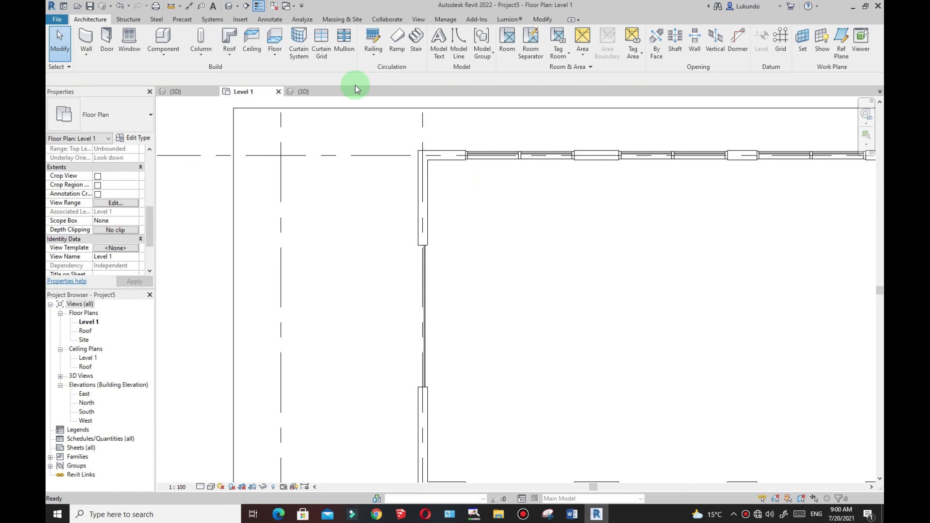
Step: Inspect the new entrance opening in Project5's 3D view and compare it with the entrance in the commercial project's 3D view
click(312, 92)
scroll(585, 333, down, 2)
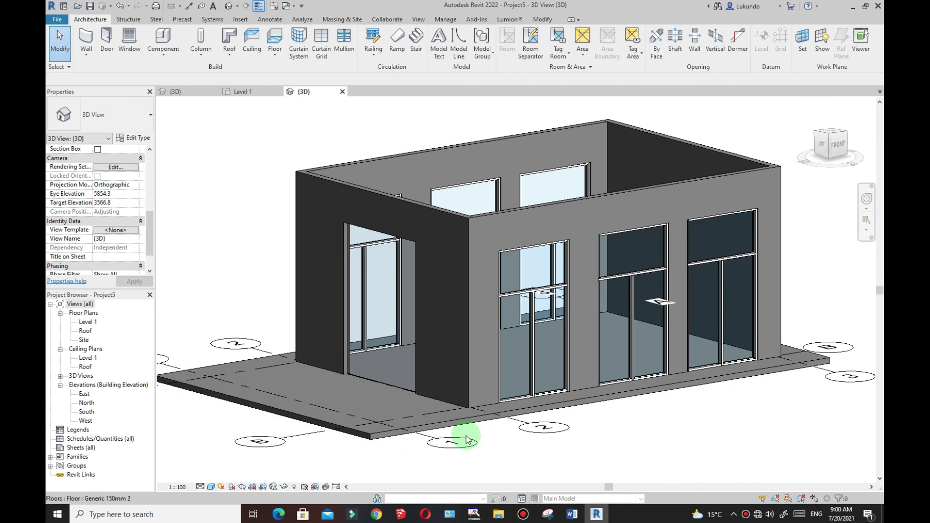
scroll(679, 444, down, 1)
shift+middle_drag(679, 445, 746, 450)
click(175, 91)
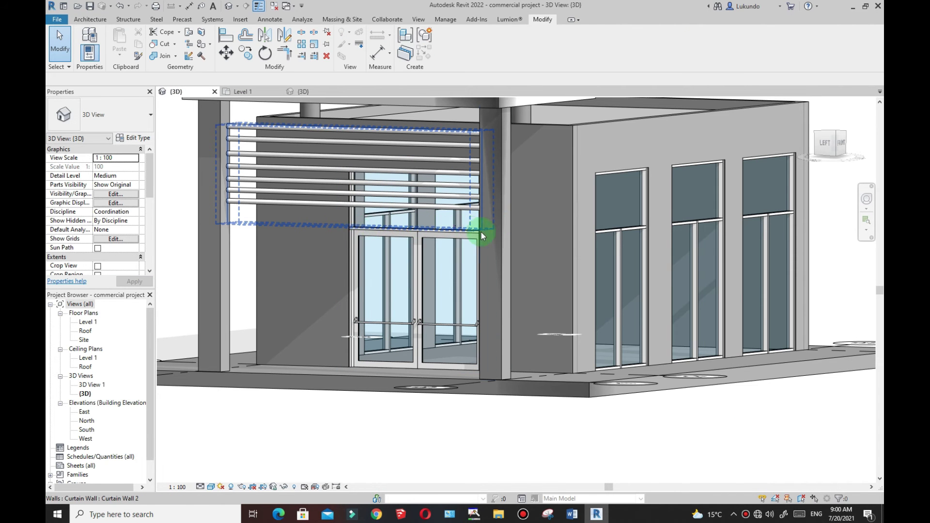
Step: In Project5's 3D view, add a horizontal curtain grid line 1200 mm below the top of the grid 2 entrance curtain wall
click(309, 91)
shift+middle_drag(685, 380, 761, 380)
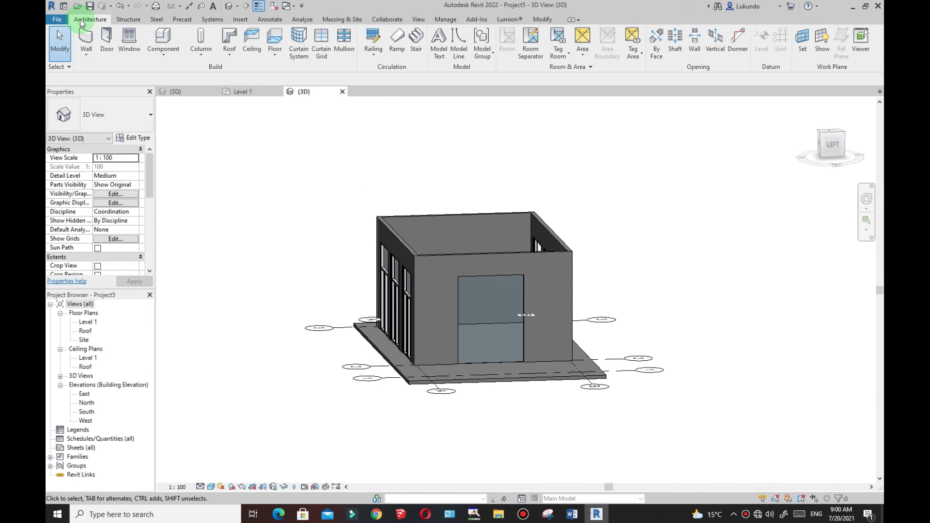
click(320, 57)
scroll(498, 346, up, 2)
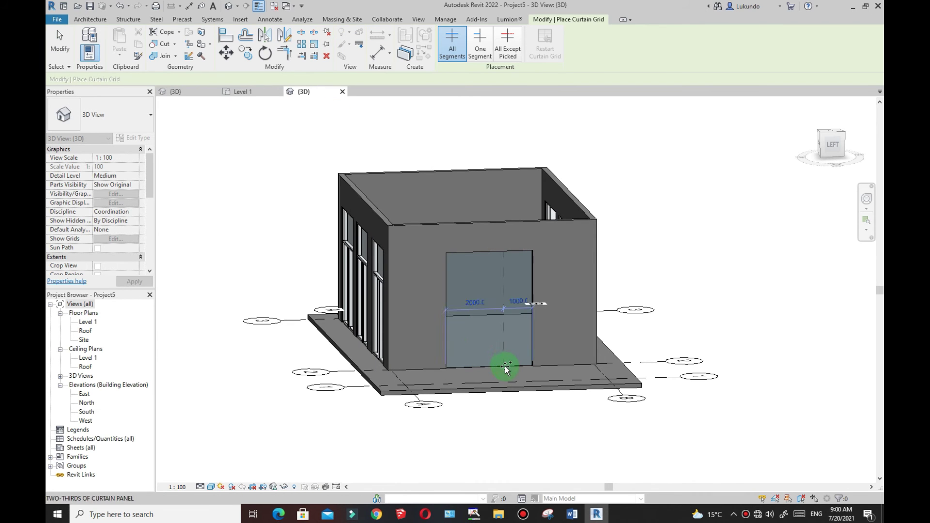
scroll(533, 300, up, 3)
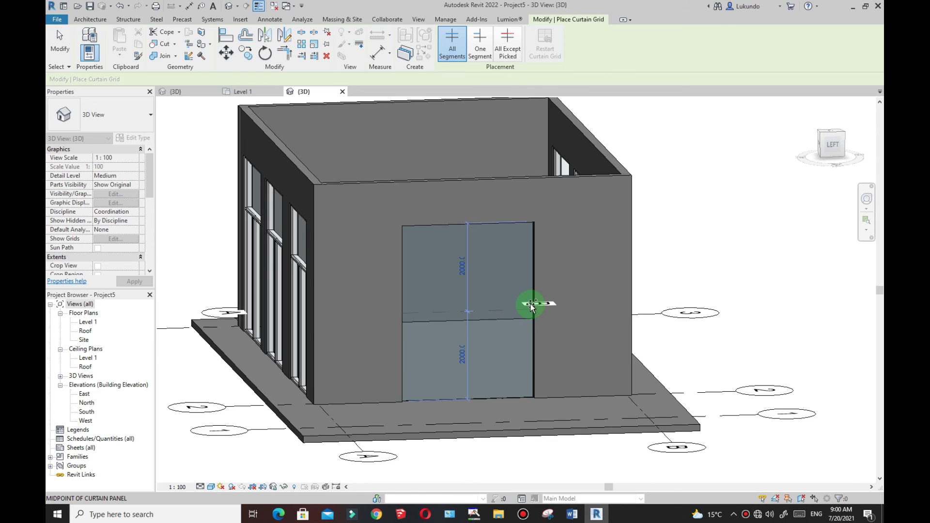
click(535, 258)
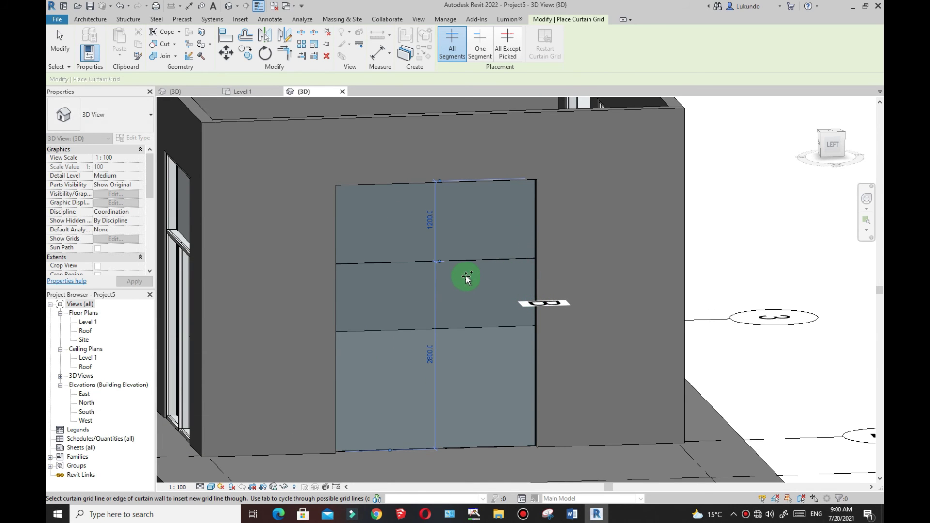
scroll(466, 277, down, 2)
scroll(436, 301, up, 1)
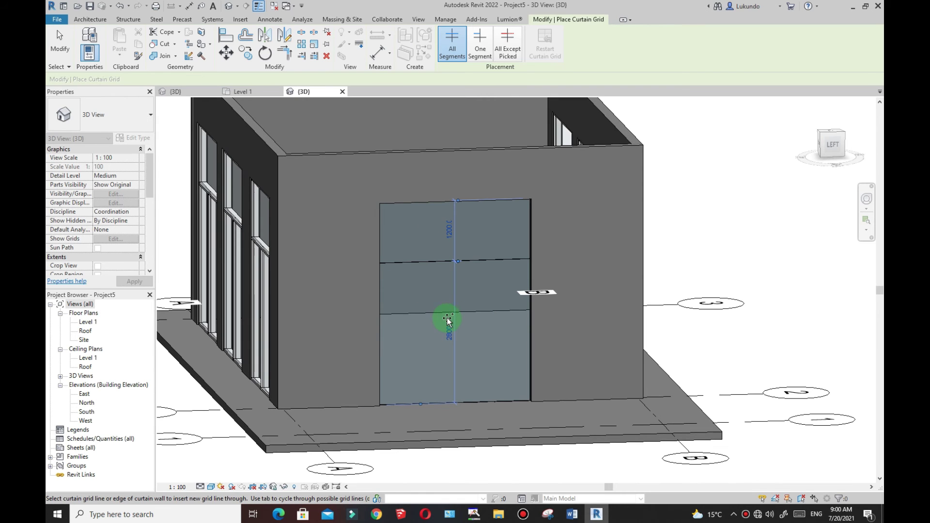
scroll(460, 323, down, 1)
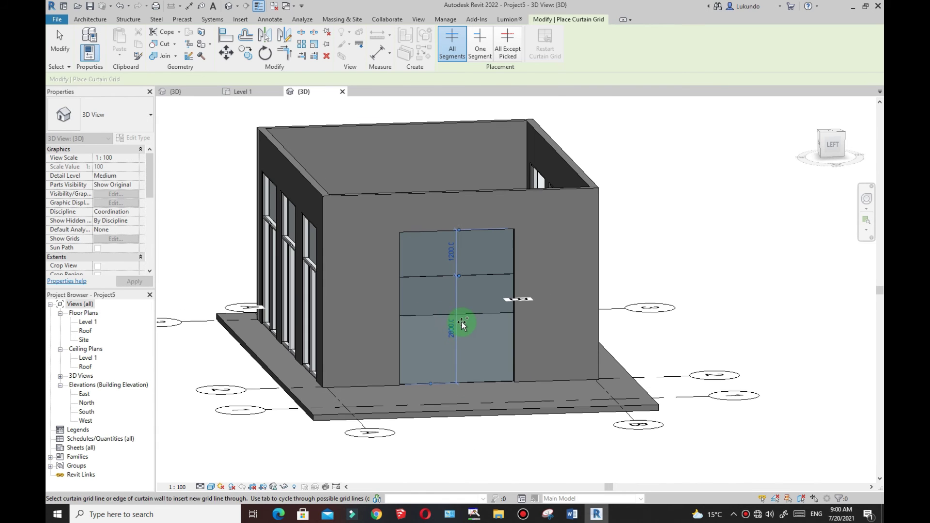
Step: Place 50 x 150mm rectangular mullions along the entrance curtain wall's outer edges and its horizontal grid line
click(89, 22)
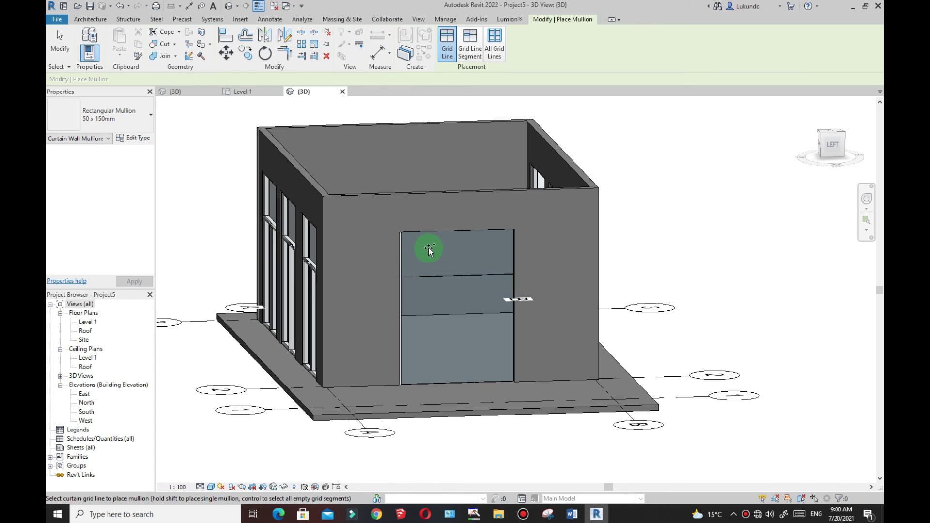
click(479, 232)
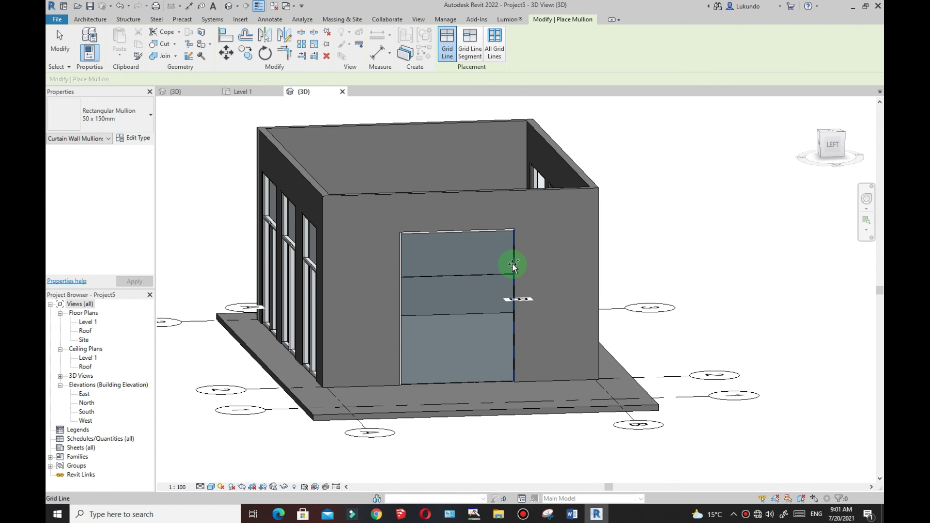
click(509, 264)
click(457, 280)
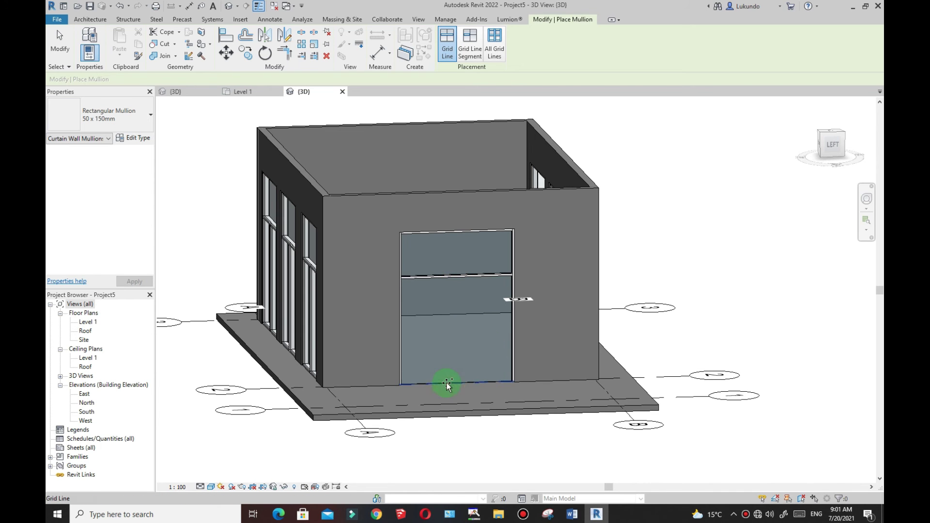
click(433, 384)
scroll(706, 272, down, 2)
shift+middle_drag(706, 272, 620, 257)
click(448, 44)
click(70, 47)
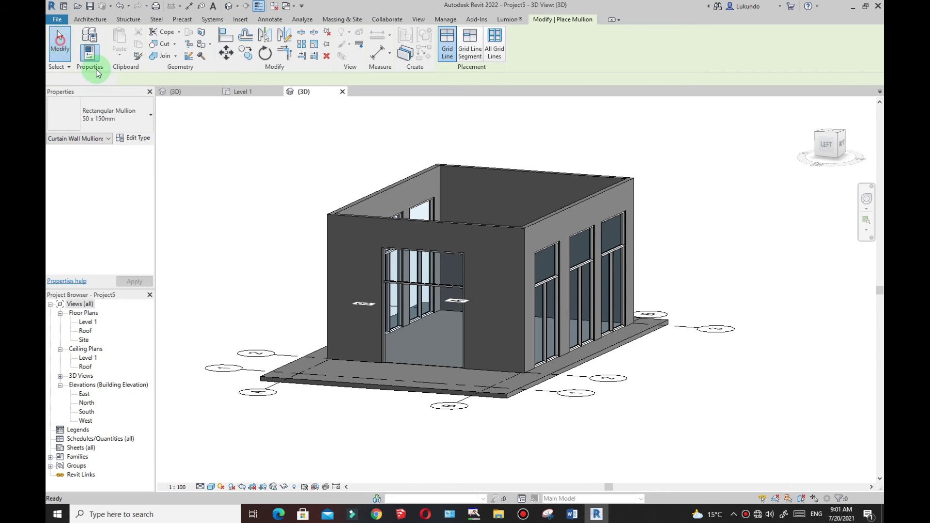
scroll(408, 282, up, 3)
scroll(401, 286, down, 2)
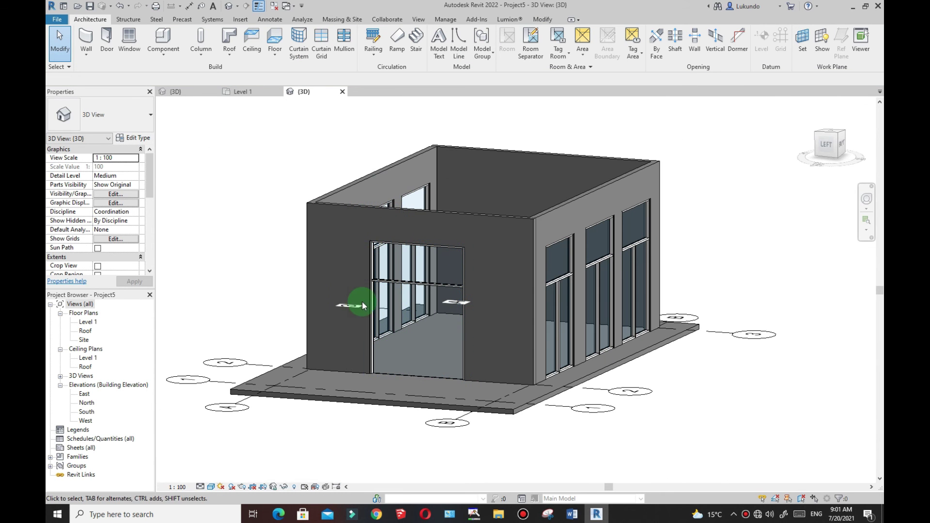
scroll(362, 301, down, 2)
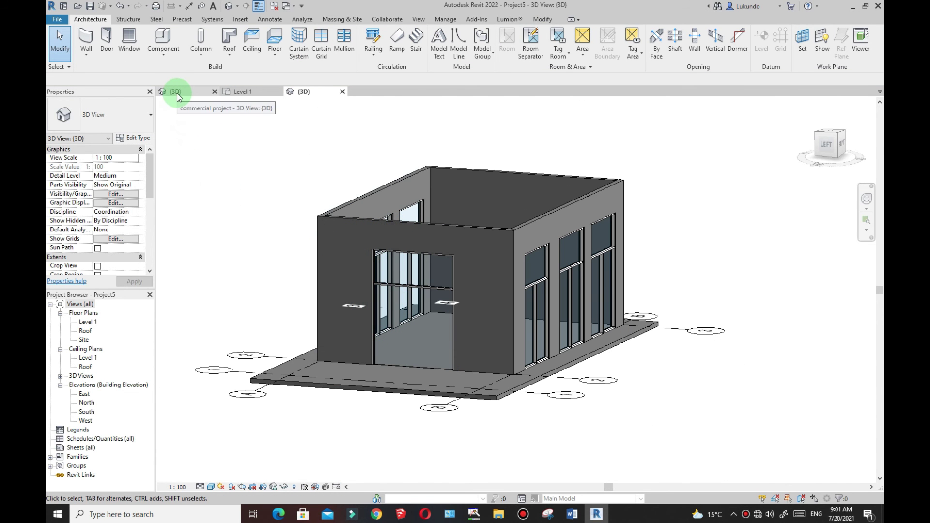
Step: Check which types are available for the lower glazed panel of the entrance curtain wall
mouse_move(371, 275)
shift+middle_down()
mouse_move(415, 291)
mouse_move(356, 280)
shift+middle_up()
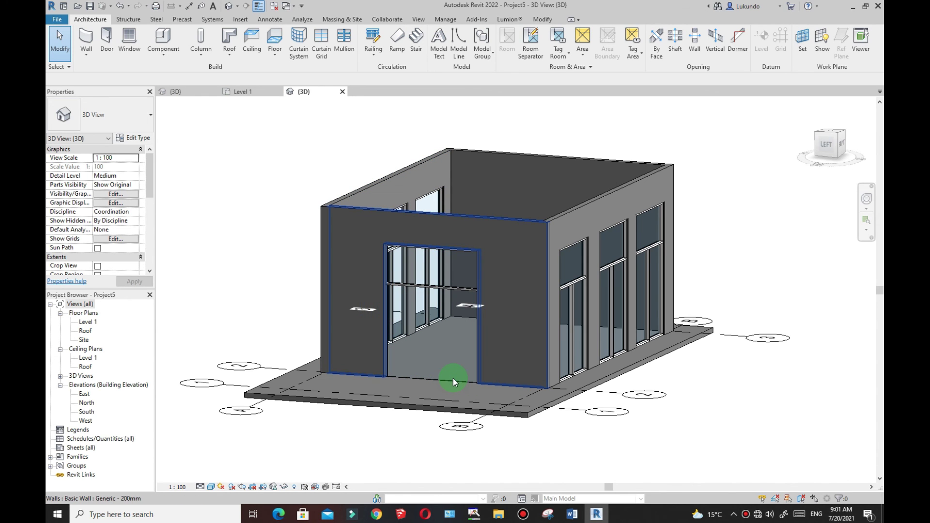
key(Tab)
shift+middle_drag(534, 316, 744, 301)
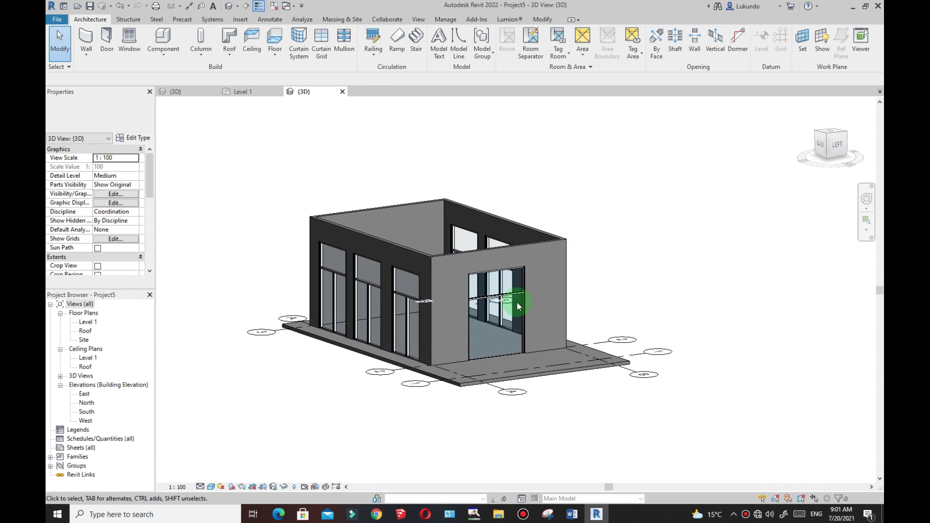
scroll(528, 296, up, 5)
key(Tab)
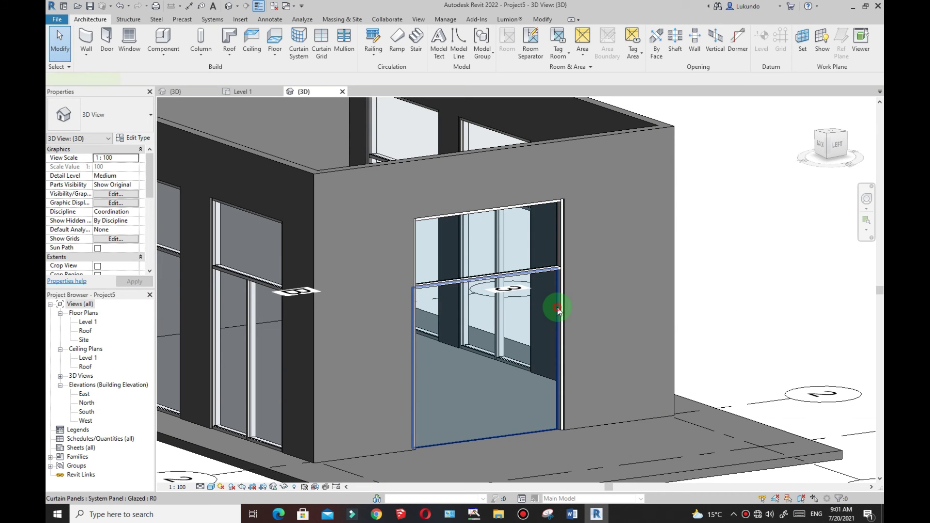
click(557, 308)
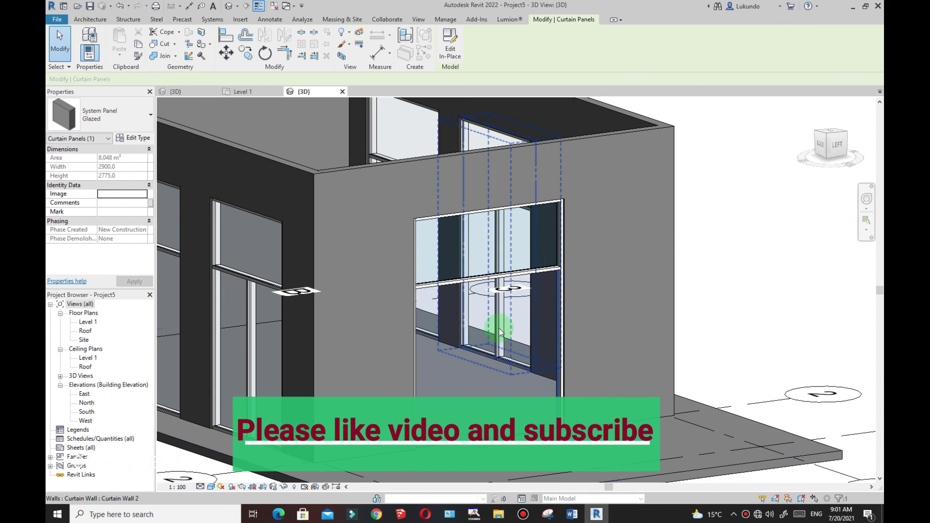
scroll(497, 356, down, 3)
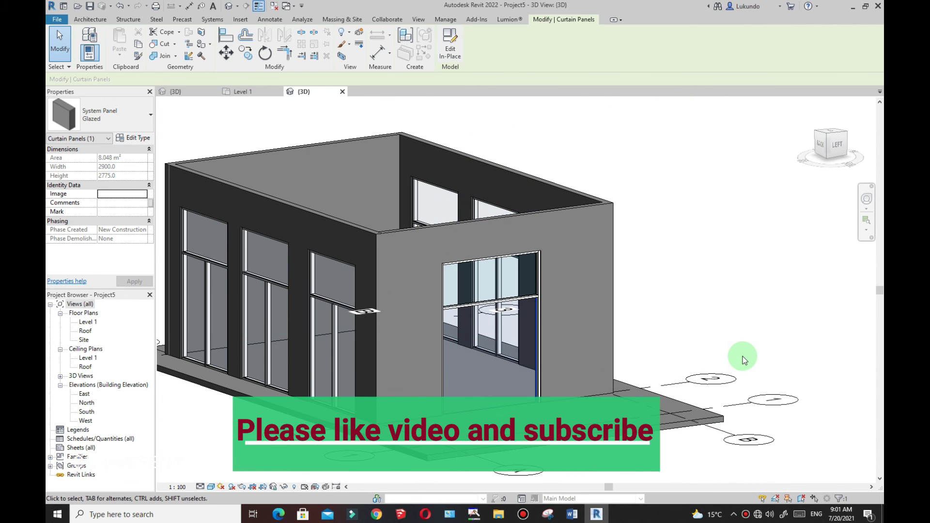
click(149, 117)
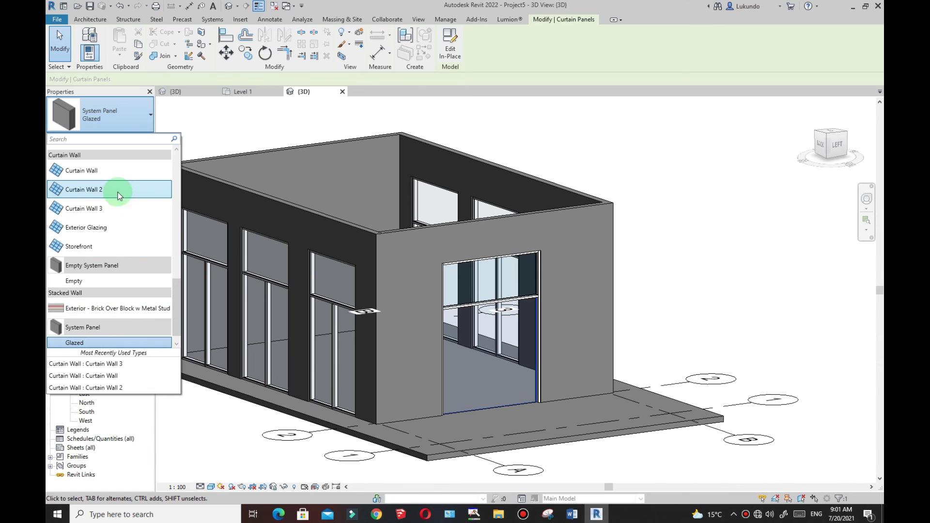
mouse_move(179, 308)
mouse_down()
mouse_move(176, 207)
mouse_move(159, 177)
mouse_move(179, 325)
mouse_up()
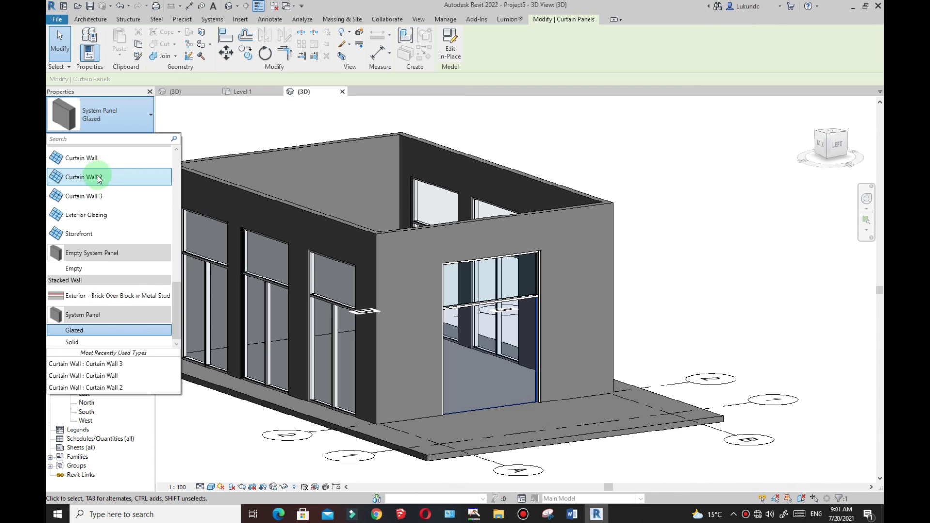
click(682, 249)
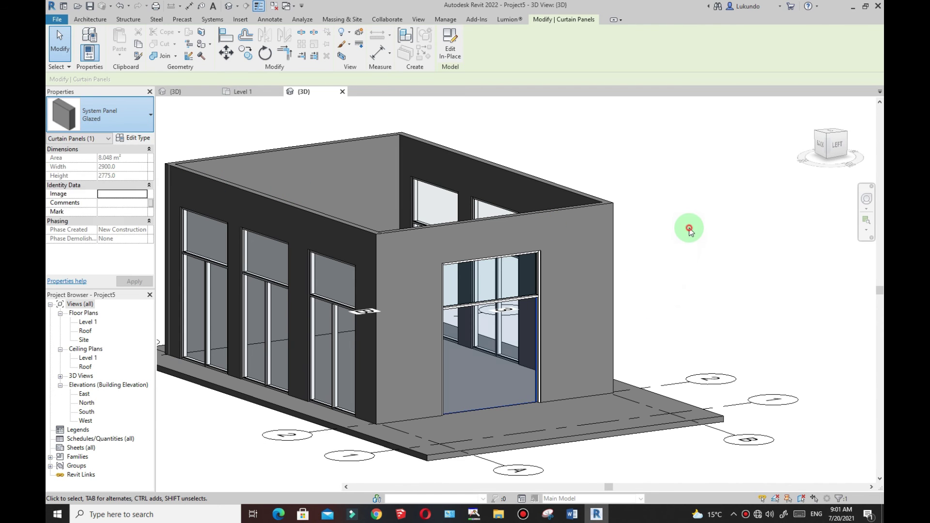
click(683, 244)
scroll(661, 272, down, 2)
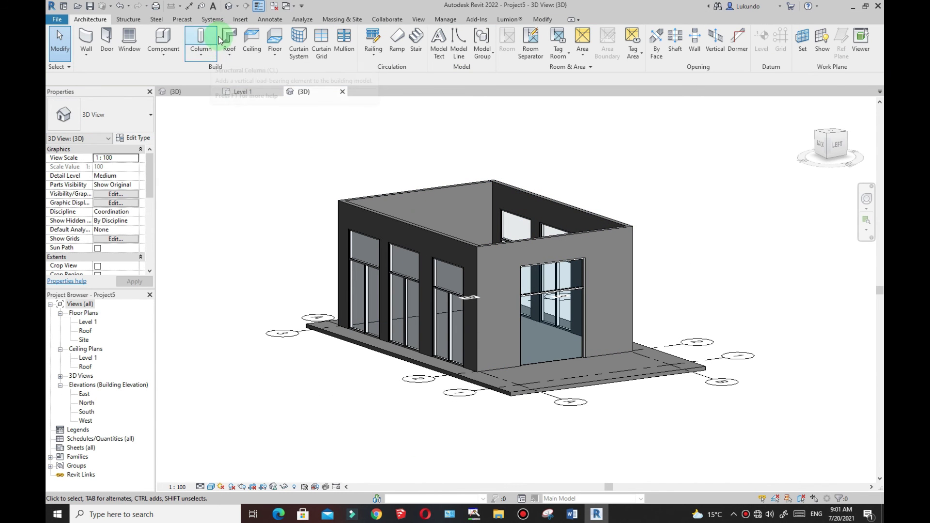
Step: Load the Doors_Dbl_Glass_w-Push_Bar family from the UK library's Curtain Wall Panels folder
click(239, 20)
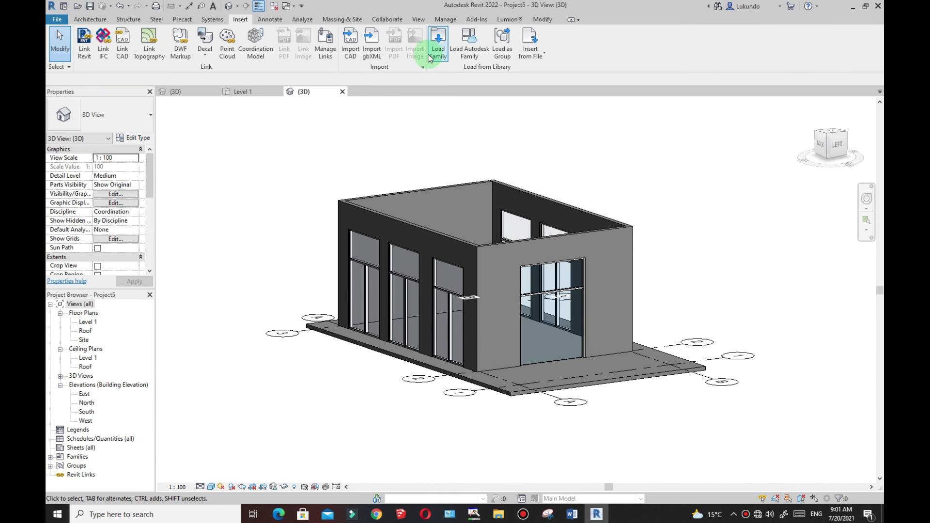
click(438, 43)
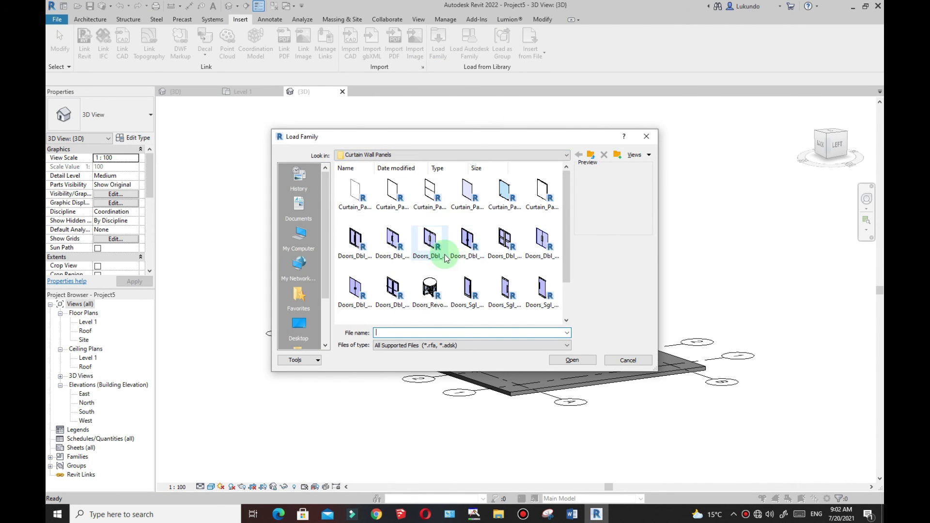
click(592, 155)
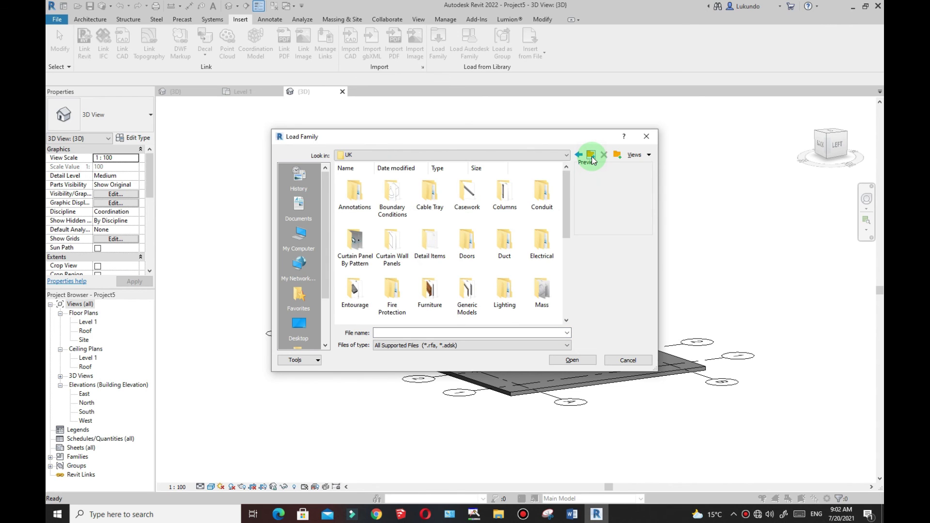
click(347, 155)
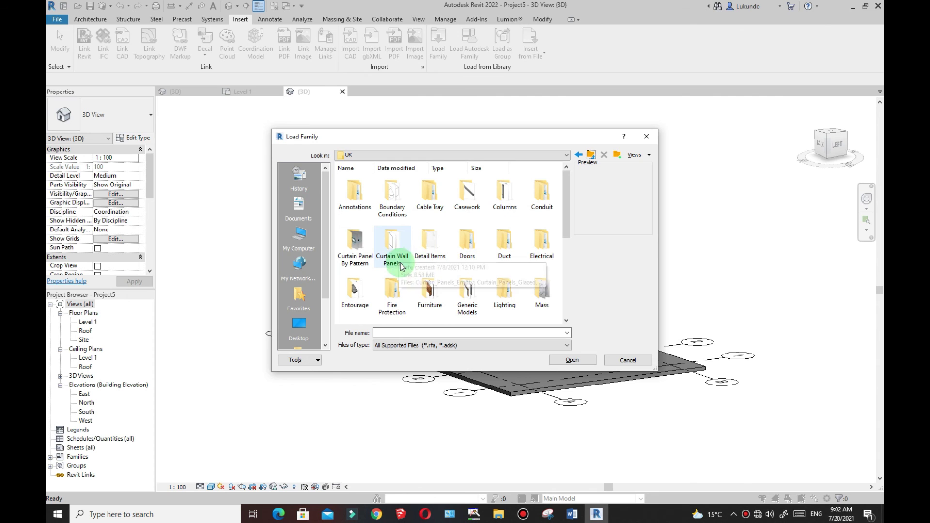
double_click(396, 244)
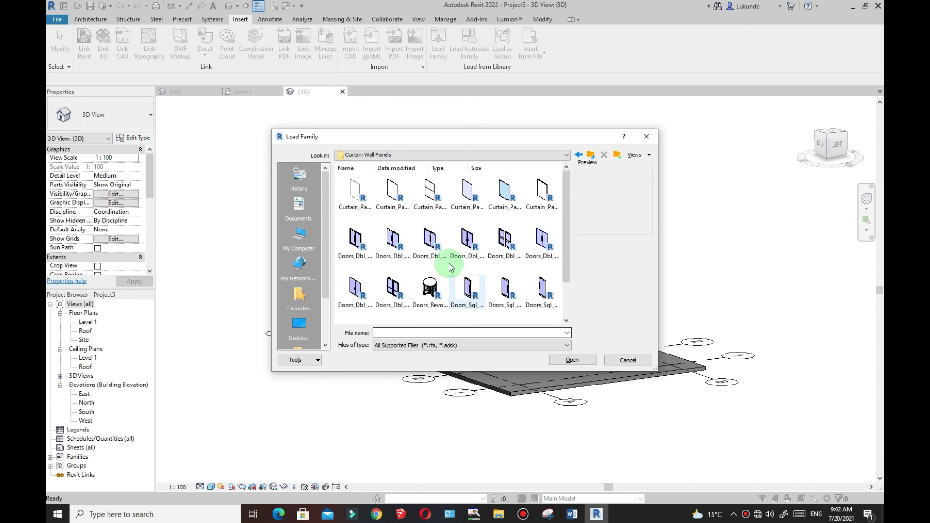
scroll(440, 261, down, 1)
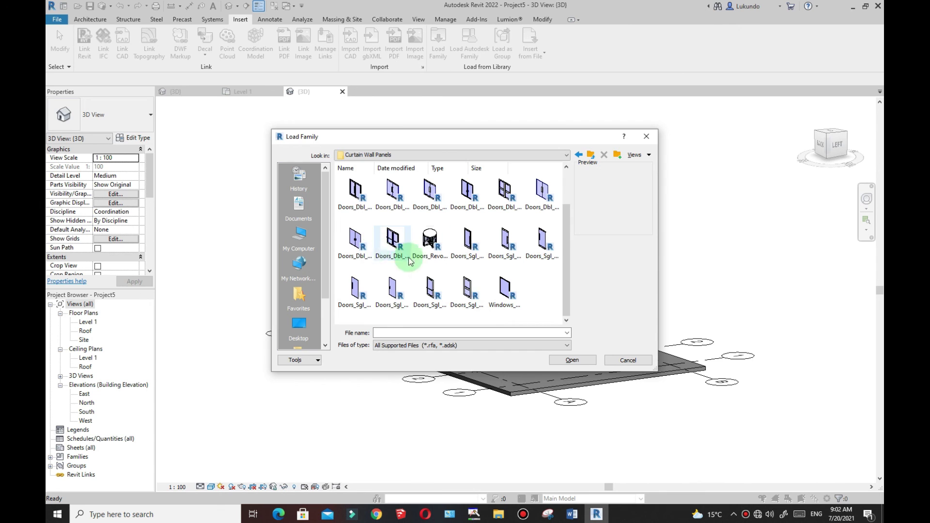
click(397, 242)
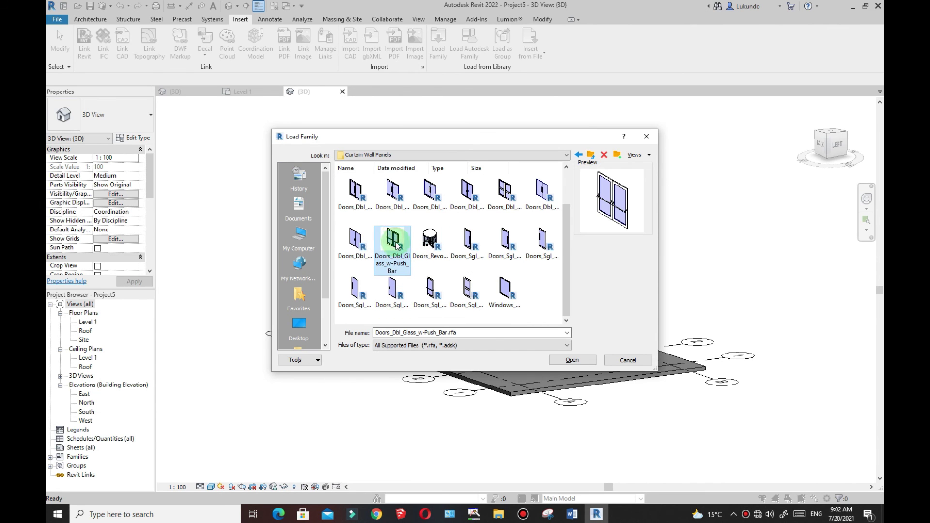
click(573, 361)
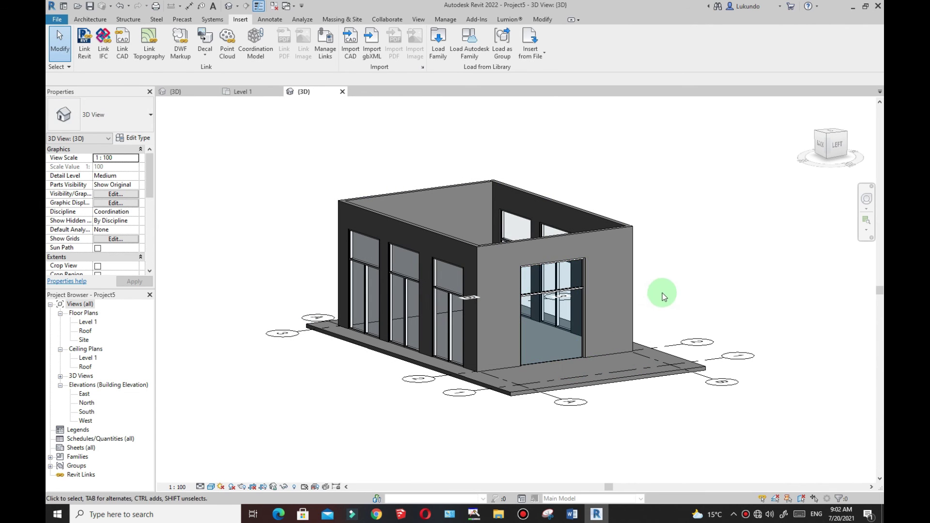
Step: Replace the entrance curtain wall's lower glazed panel with the Glass_Dbl_Door type of Doors_Dbl_Glass_w-Push_Bar
mouse_move(718, 250)
shift+middle_down()
mouse_move(617, 261)
mouse_move(730, 262)
shift+middle_up()
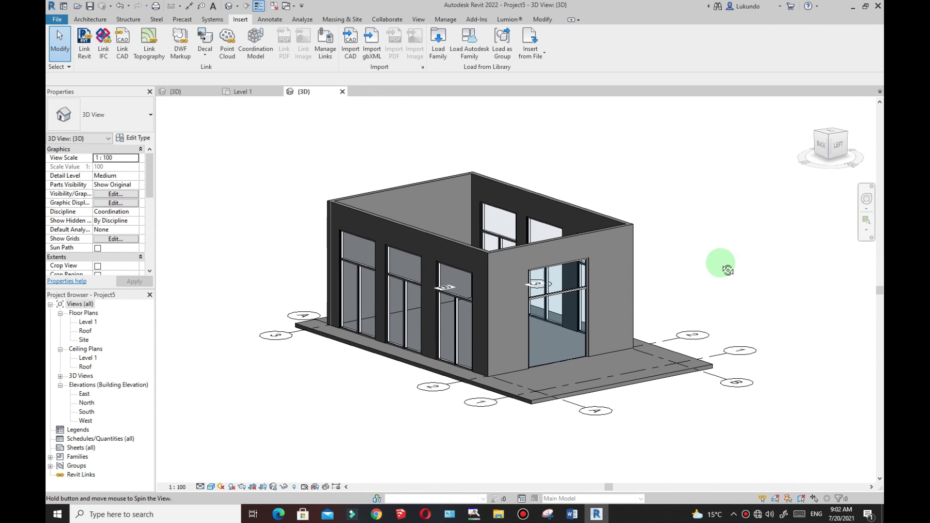
scroll(573, 311, up, 5)
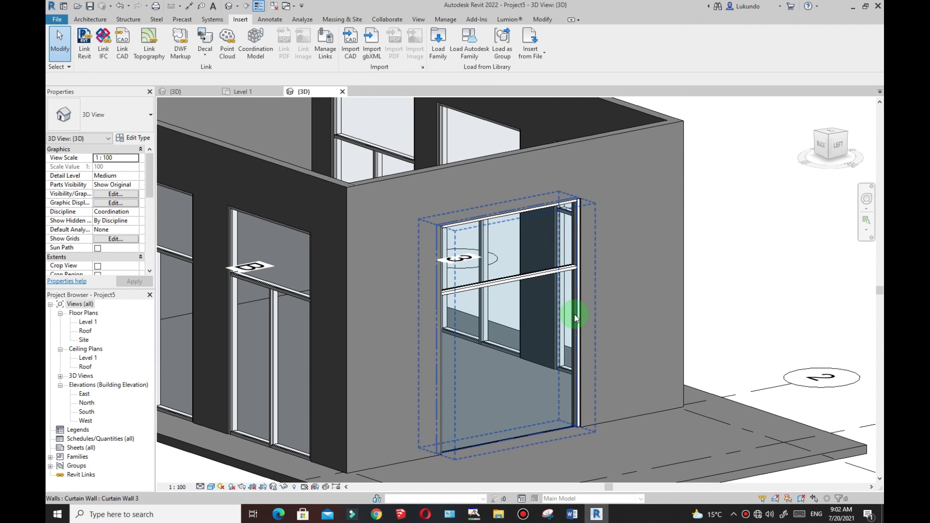
key(Tab)
key(Tab)
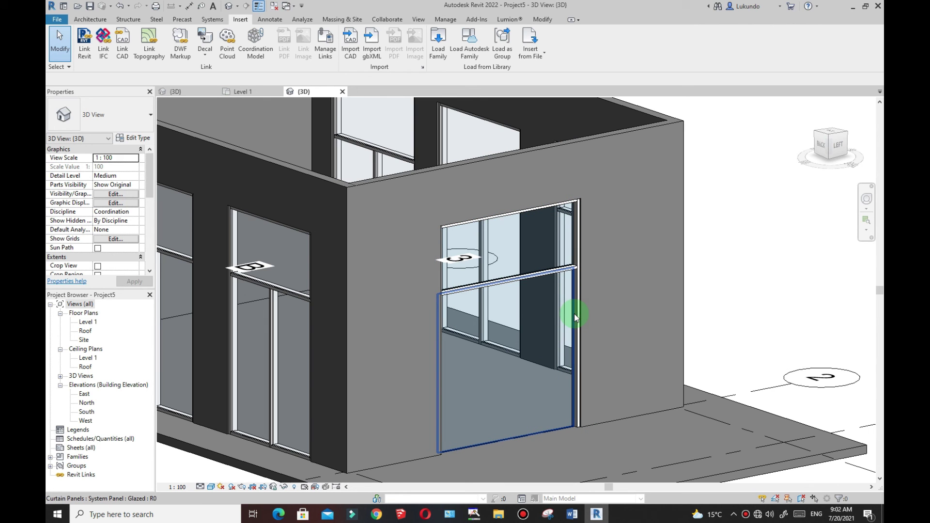
click(575, 318)
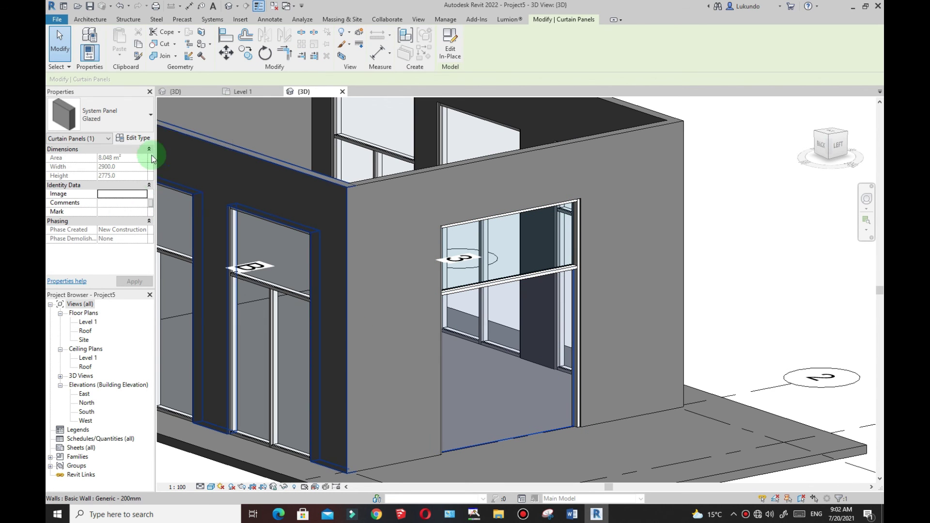
click(148, 115)
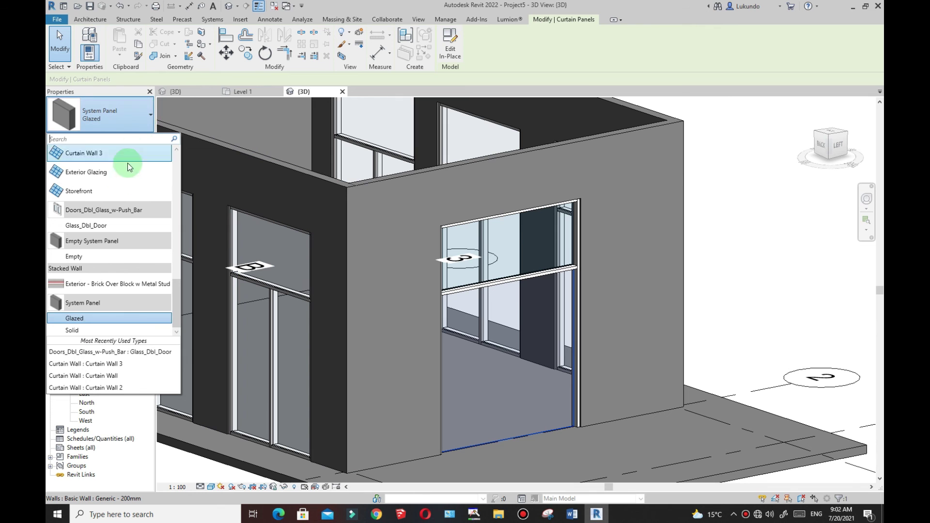
click(84, 227)
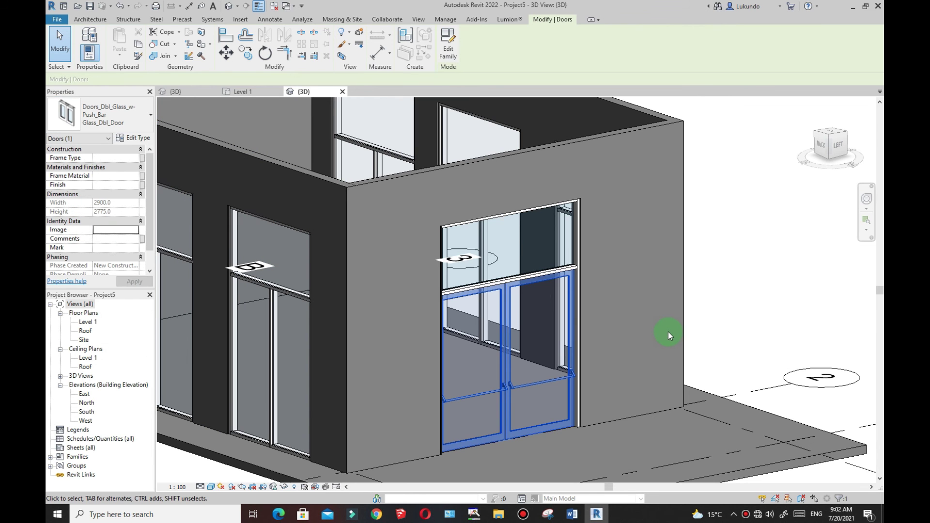
Step: Examine the entrance double door up close and the whole building with its curtain walls in the 3D view
click(759, 303)
scroll(516, 407, up, 2)
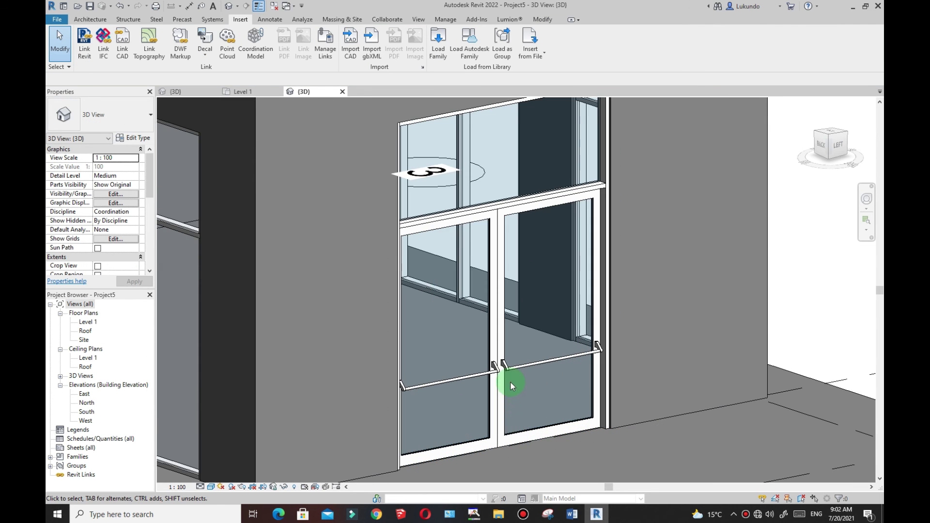
scroll(506, 349, down, 2)
scroll(504, 326, down, 3)
scroll(507, 339, up, 4)
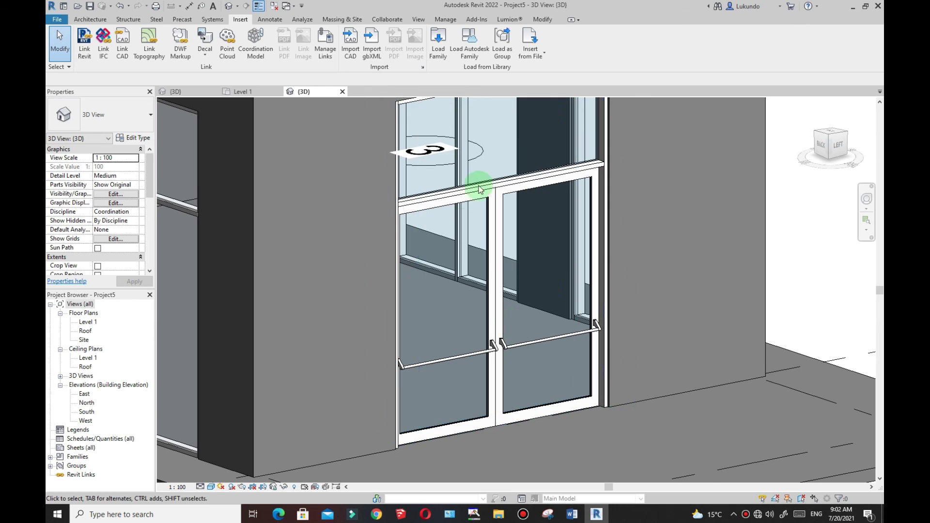
scroll(489, 328, down, 1)
scroll(489, 328, down, 3)
shift+middle_drag(809, 228, 520, 238)
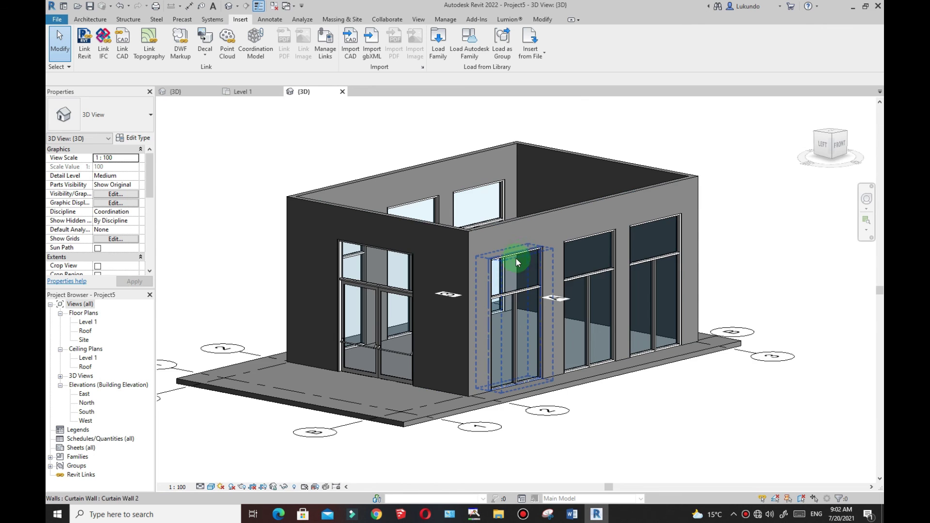
scroll(468, 271, down, 1)
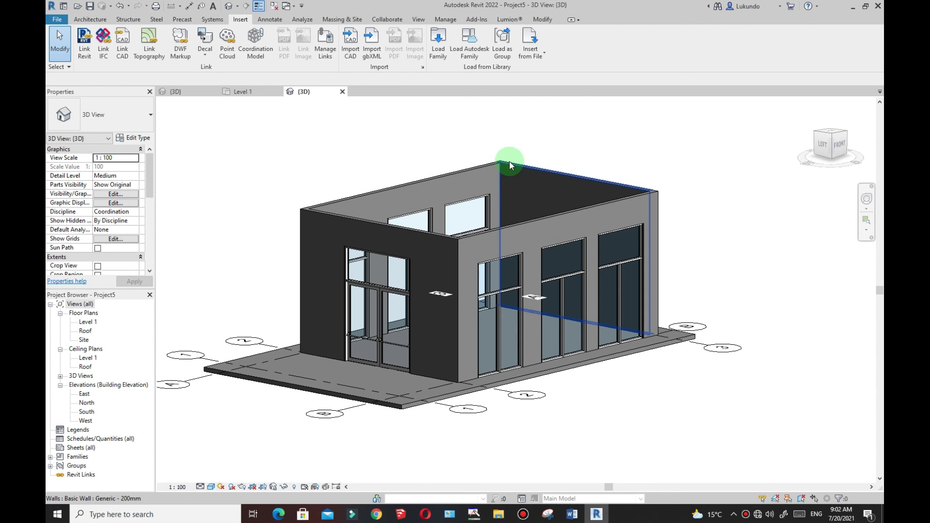
scroll(376, 268, up, 1)
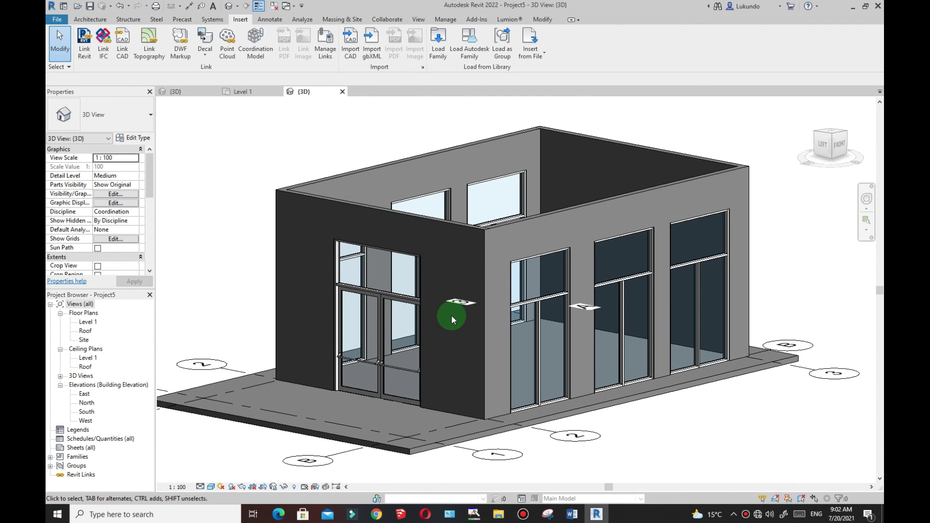
scroll(452, 318, up, 3)
scroll(419, 331, down, 2)
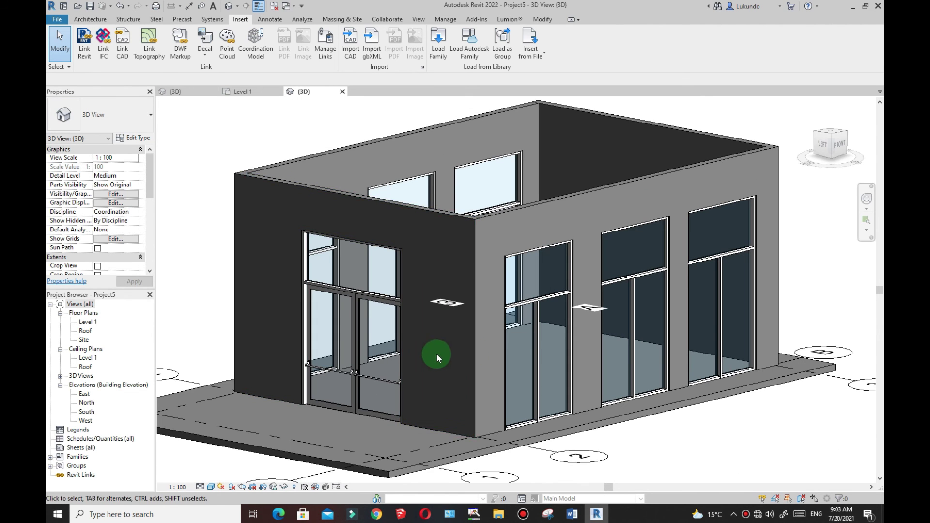
scroll(436, 357, down, 1)
scroll(449, 368, up, 1)
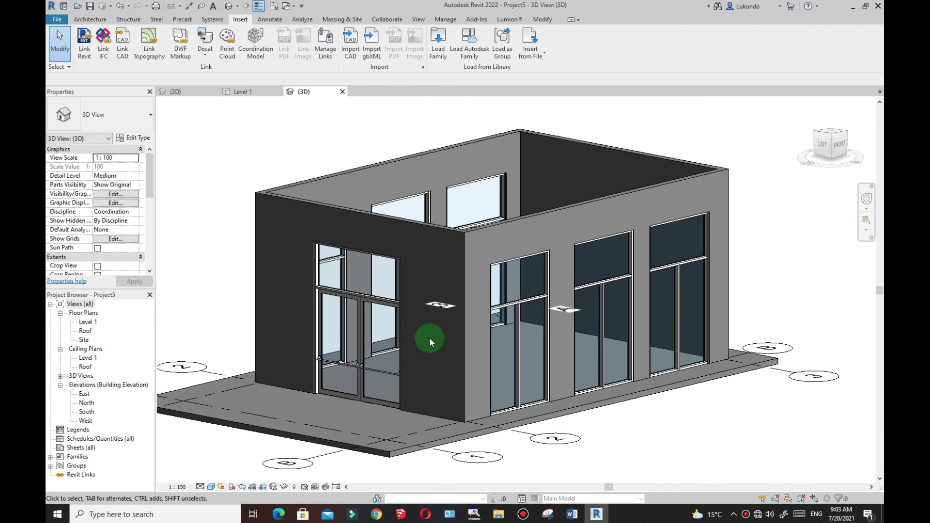
scroll(429, 337, down, 1)
scroll(412, 337, up, 1)
scroll(431, 341, down, 1)
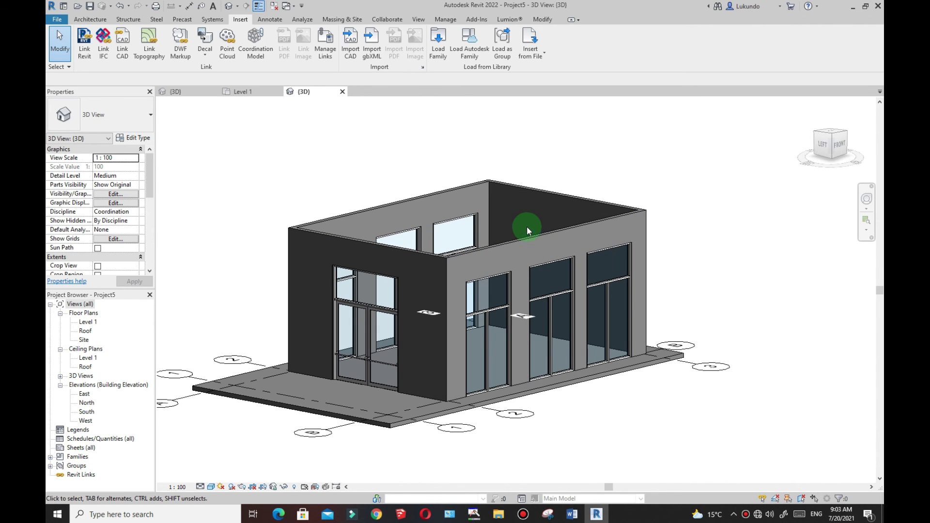
Step: Examine the entrance canopy, columns, horizontal louvres and roof in the 3D view of the commercial project reference model
click(180, 94)
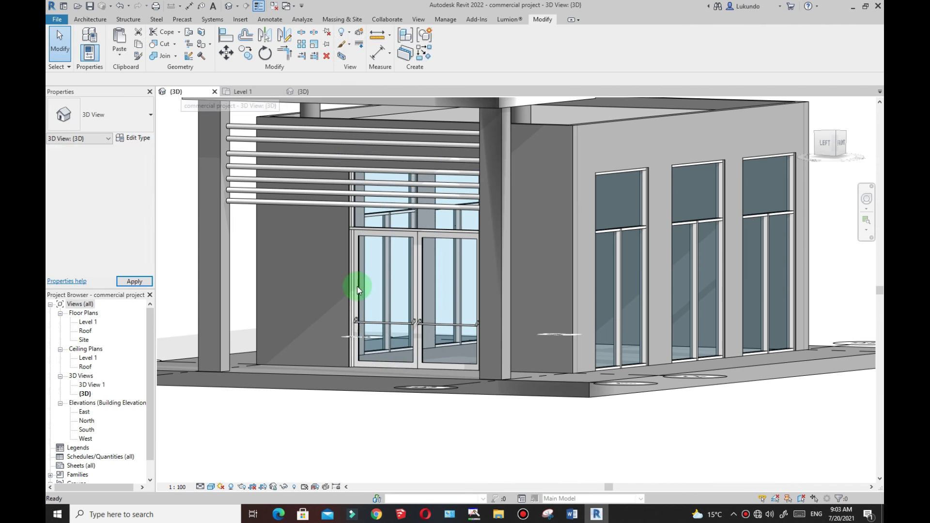
scroll(376, 377, down, 2)
shift+middle_drag(547, 438, 539, 449)
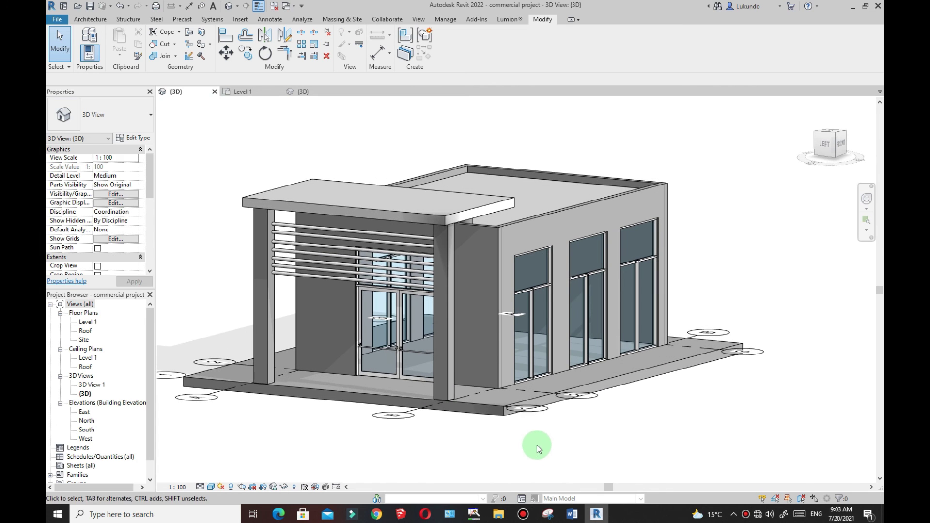